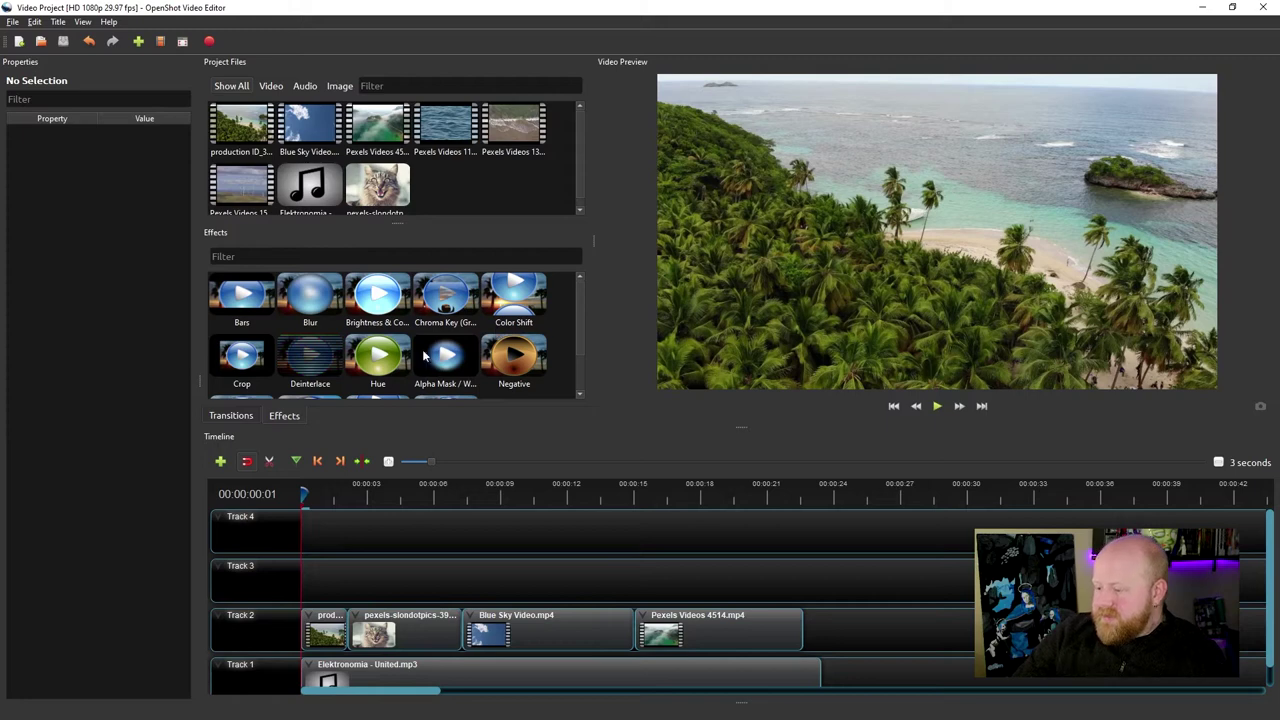
# Step: Apply the Brightness & Contrast effect to the first clip on Track 2, with brightness 0.12 and contrast 25.36
pyautogui.scroll(-2, 331, 338)
pyautogui.scroll(2, 300, 330)
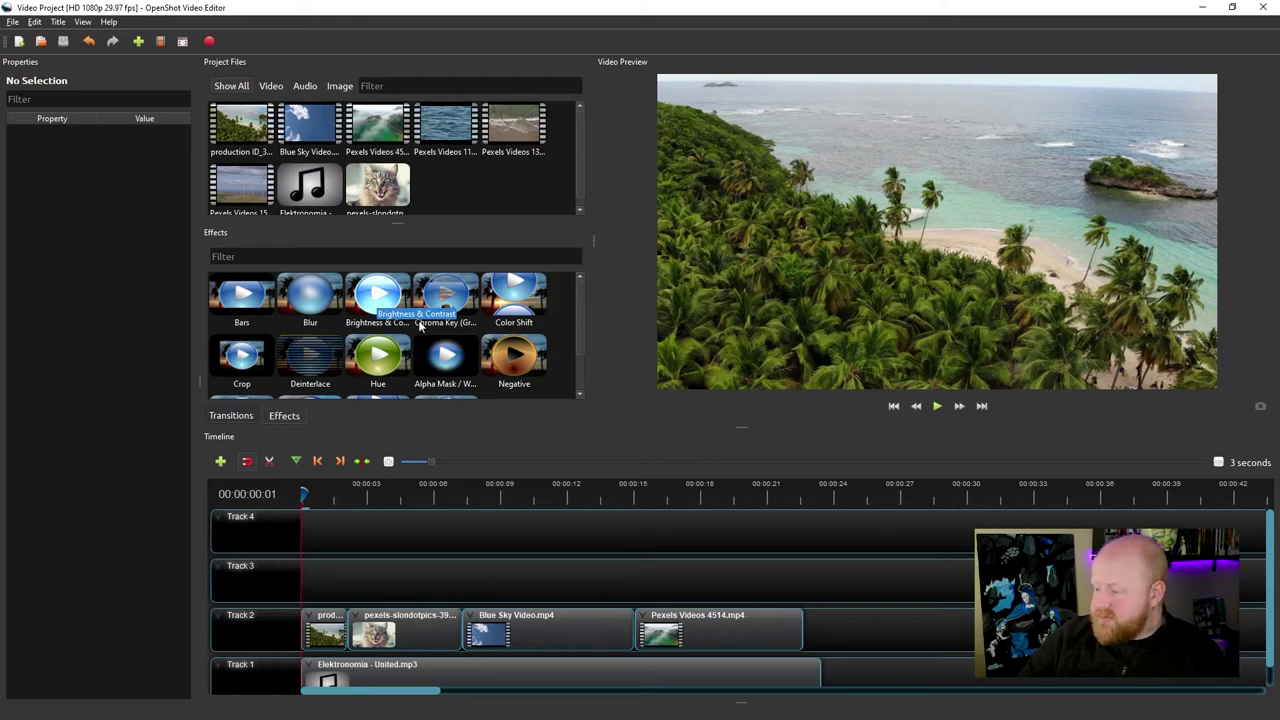
pyautogui.scroll(-1, 378, 310)
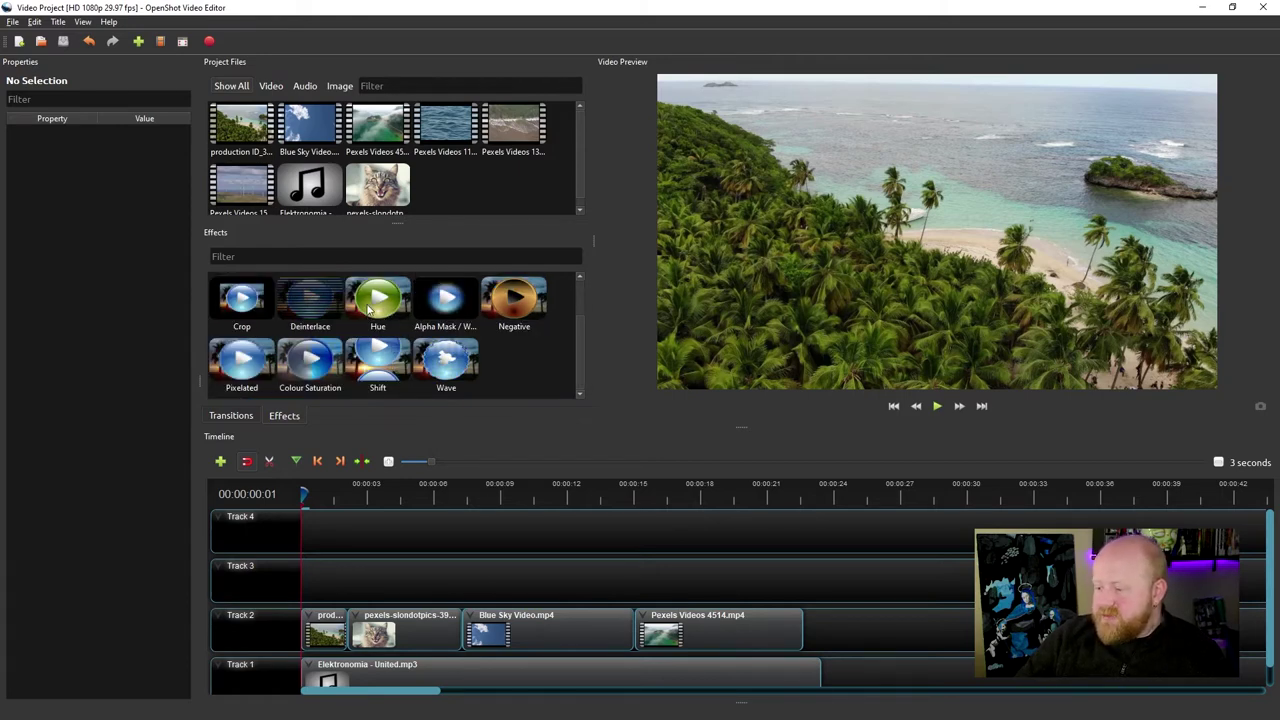
pyautogui.scroll(1, 307, 373)
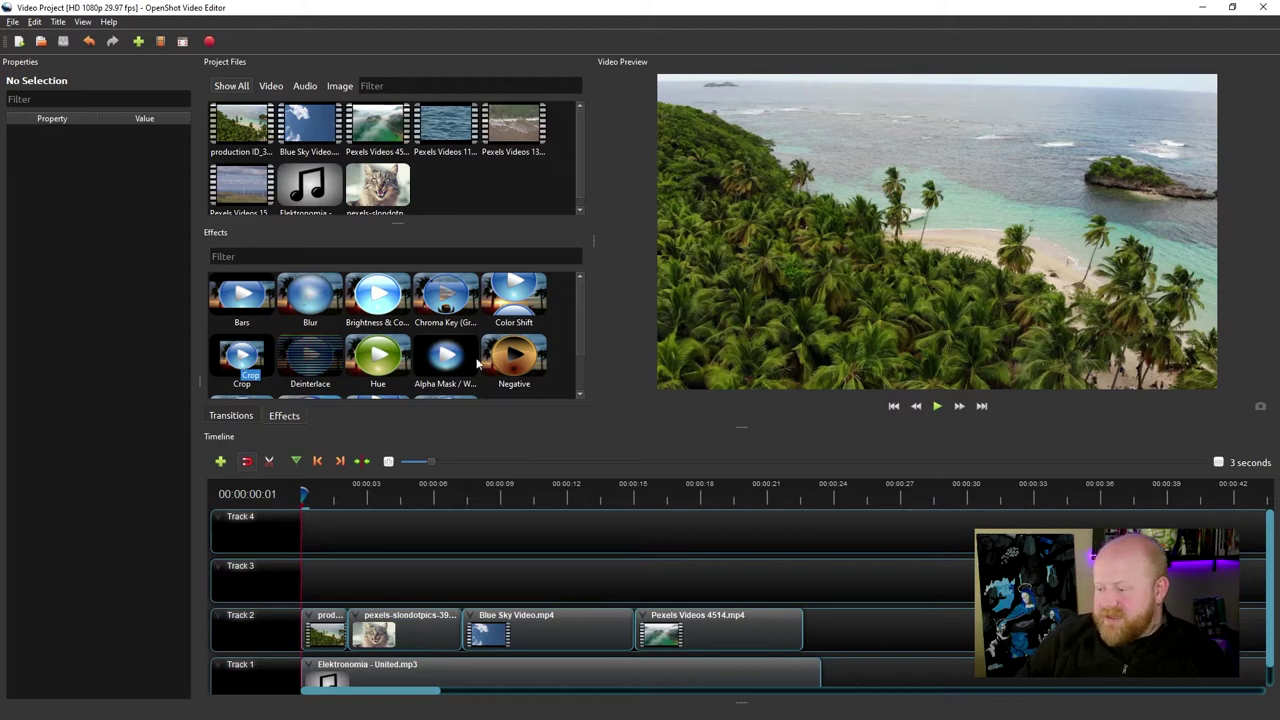
pyautogui.scroll(-1, 503, 365)
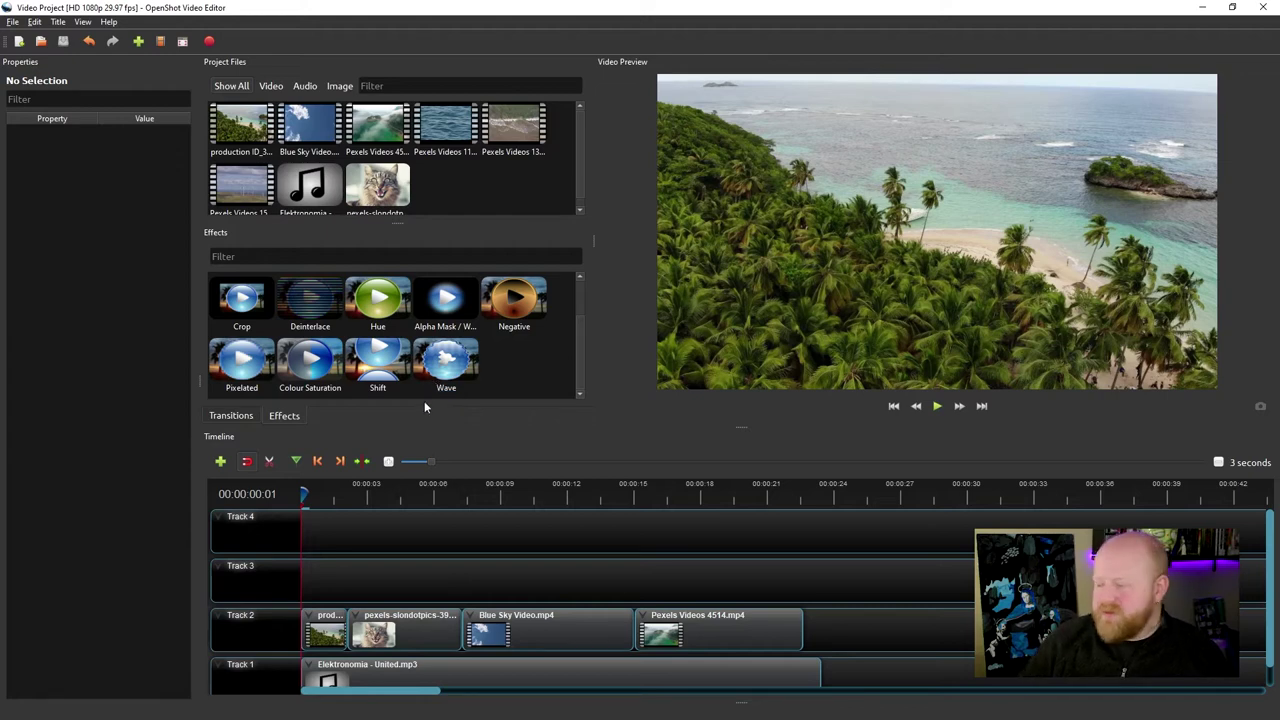
pyautogui.scroll(1, 427, 340)
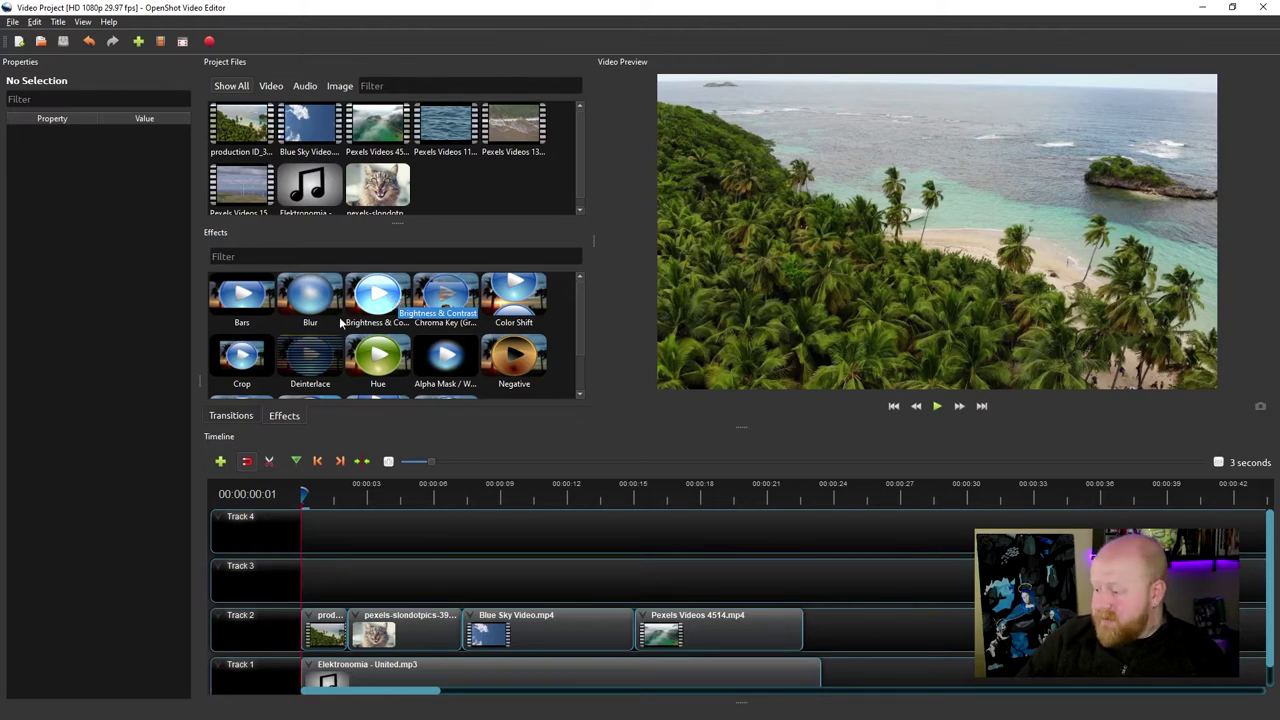
pyautogui.moveTo(378, 300); pyautogui.dragTo(326, 638)
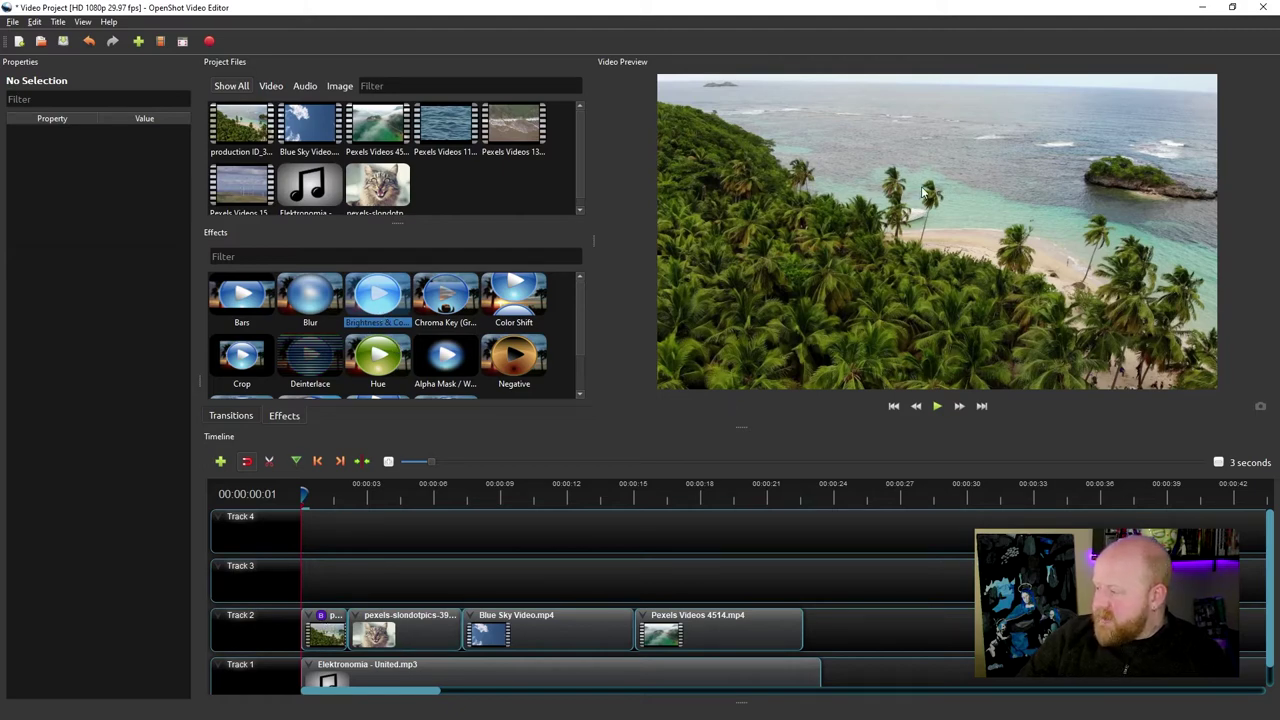
pyautogui.click(321, 617)
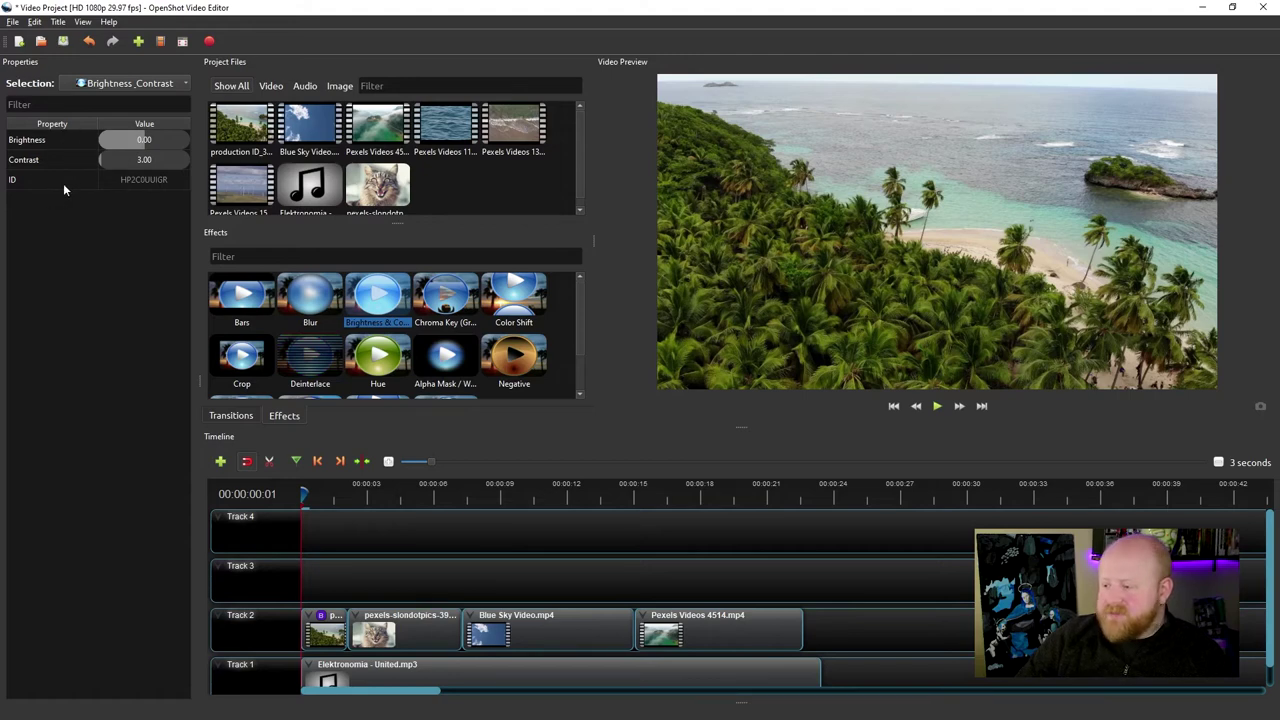
pyautogui.moveTo(141, 141)
pyautogui.mouseDown()
pyautogui.moveTo(160, 140)
pyautogui.moveTo(118, 141)
pyautogui.moveTo(147, 141)
pyautogui.moveTo(100, 160)
pyautogui.moveTo(166, 168)
pyautogui.moveTo(126, 159)
pyautogui.moveTo(172, 138)
pyautogui.moveTo(118, 138)
pyautogui.moveTo(150, 143)
pyautogui.mouseUp()
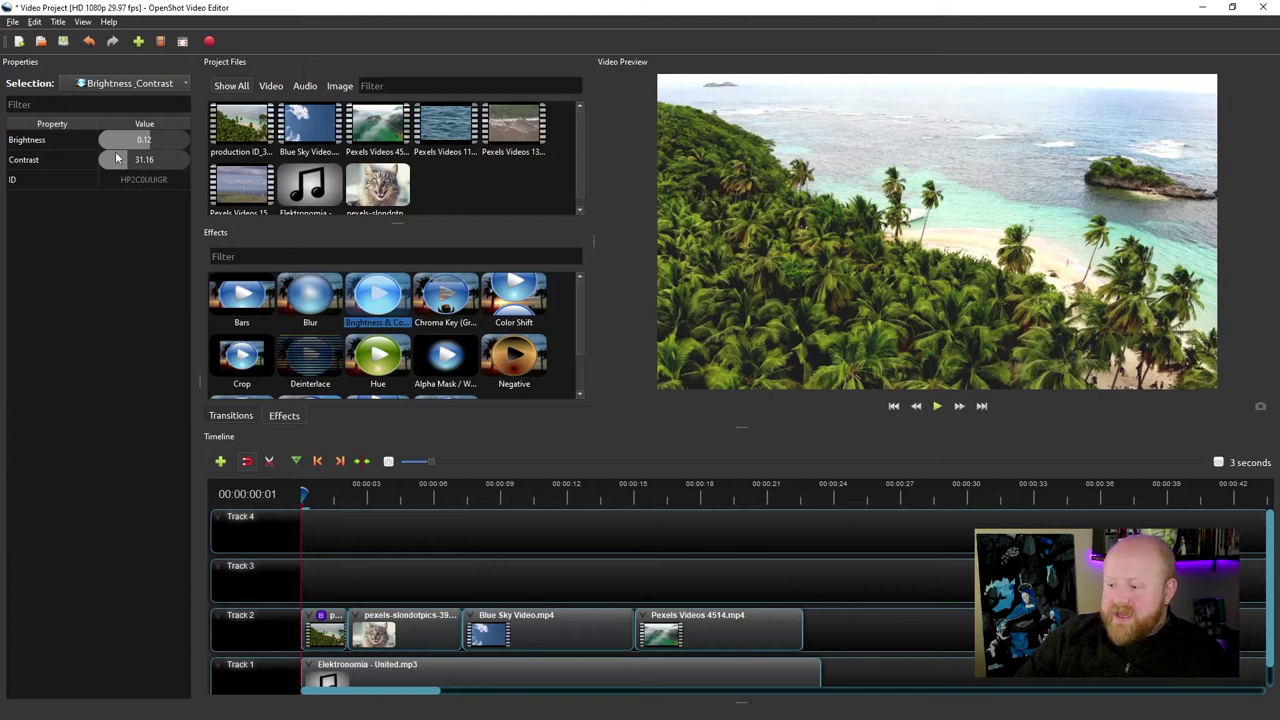
pyautogui.moveTo(124, 161)
pyautogui.mouseDown()
pyautogui.moveTo(149, 163)
pyautogui.moveTo(119, 160)
pyautogui.mouseUp()
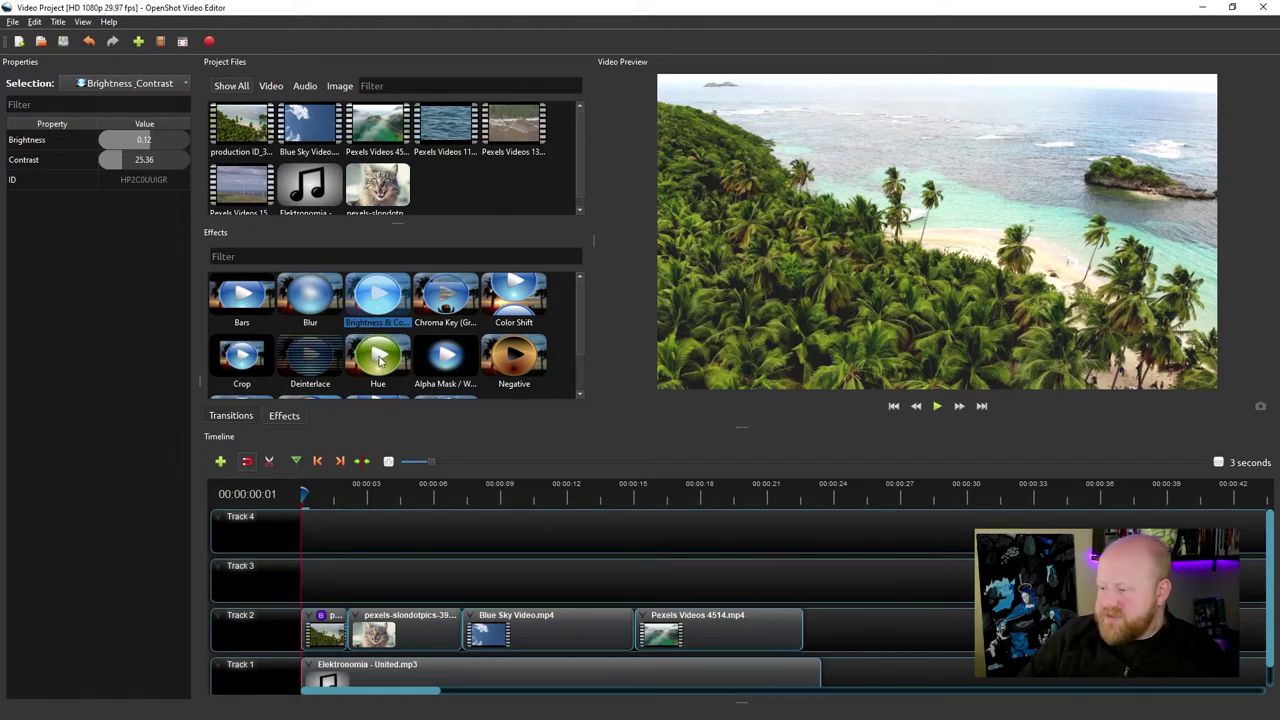
# Step: Add the Hue effect to the first clip on Track 2 and set its hue to 0.48
pyautogui.moveTo(378, 365); pyautogui.dragTo(331, 635)
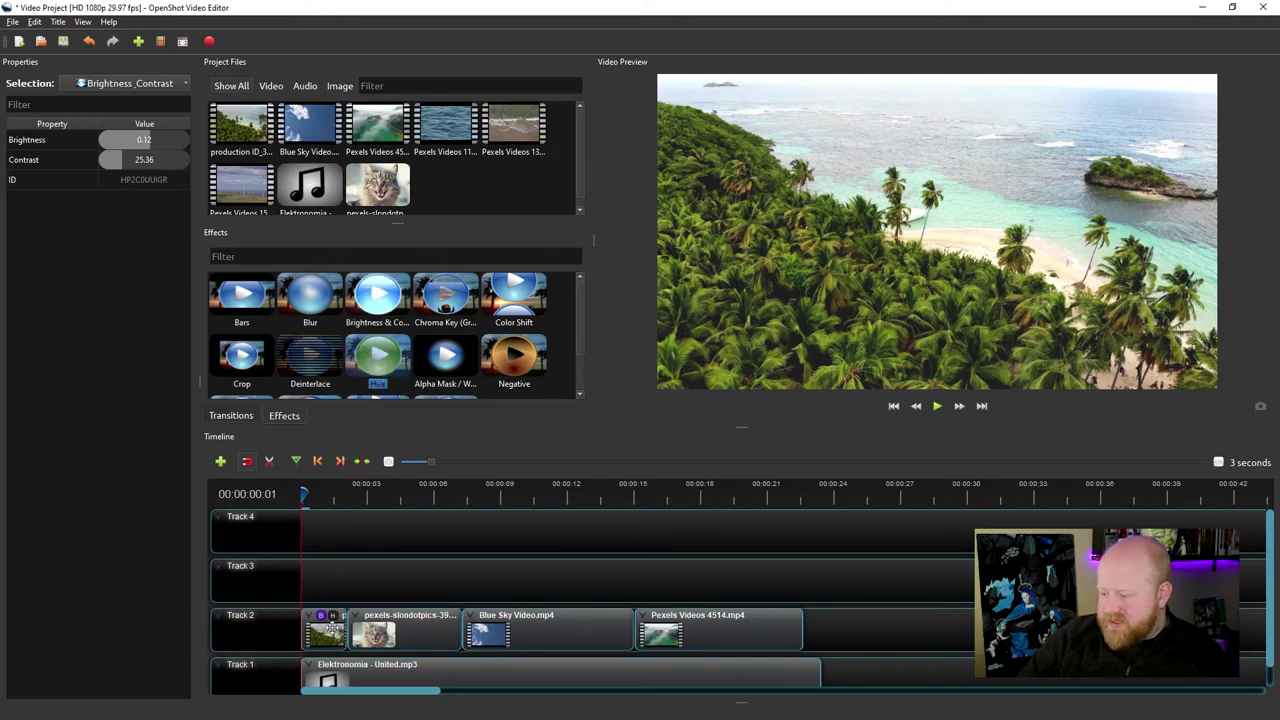
pyautogui.click(333, 616)
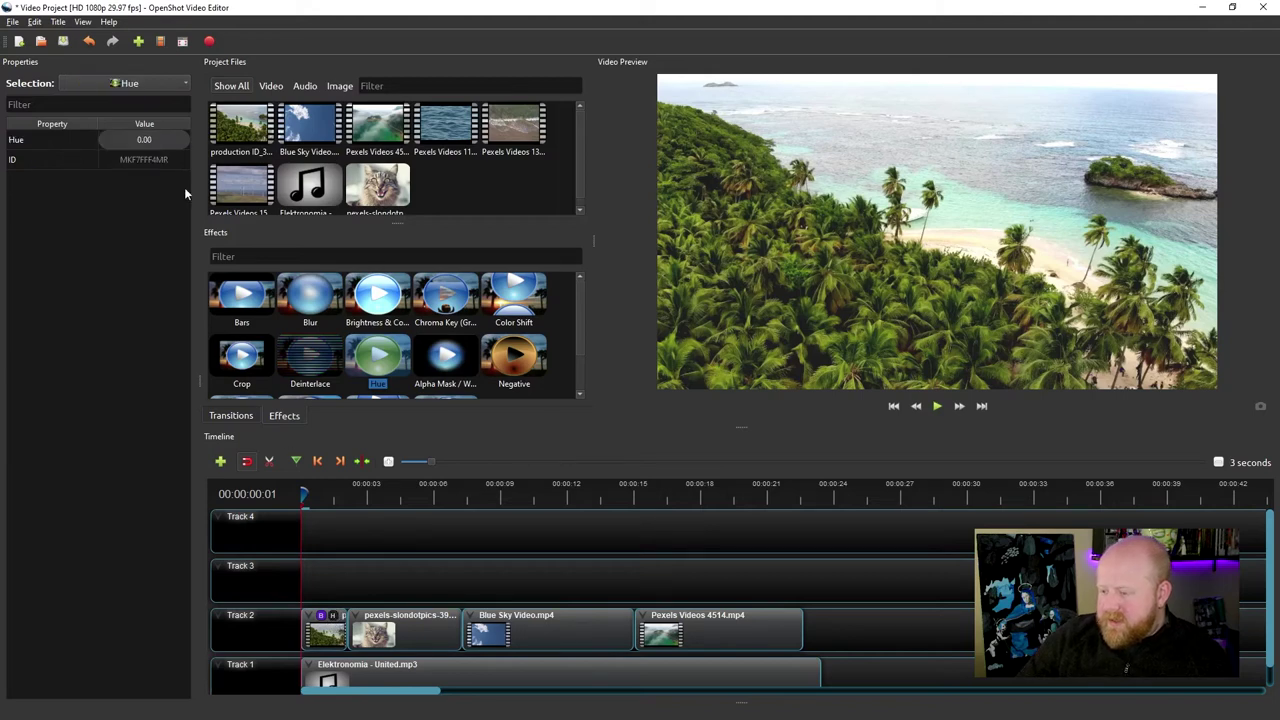
pyautogui.moveTo(139, 143)
pyautogui.mouseDown()
pyautogui.moveTo(192, 139)
pyautogui.moveTo(120, 142)
pyautogui.moveTo(142, 142)
pyautogui.mouseUp()
# Step: Add the Colour Saturation effect to the first clip on Track 2 and set its saturation to 0.78
pyautogui.scroll(-1, 420, 340)
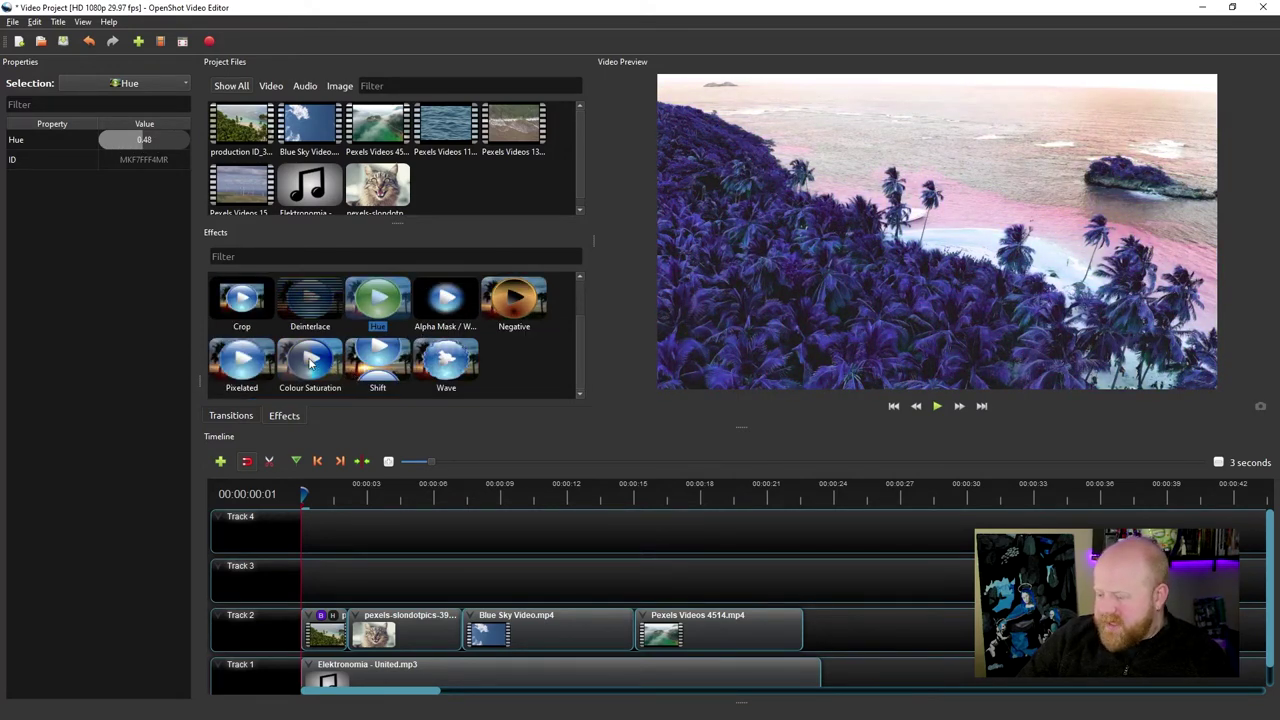
pyautogui.moveTo(310, 363); pyautogui.dragTo(325, 640)
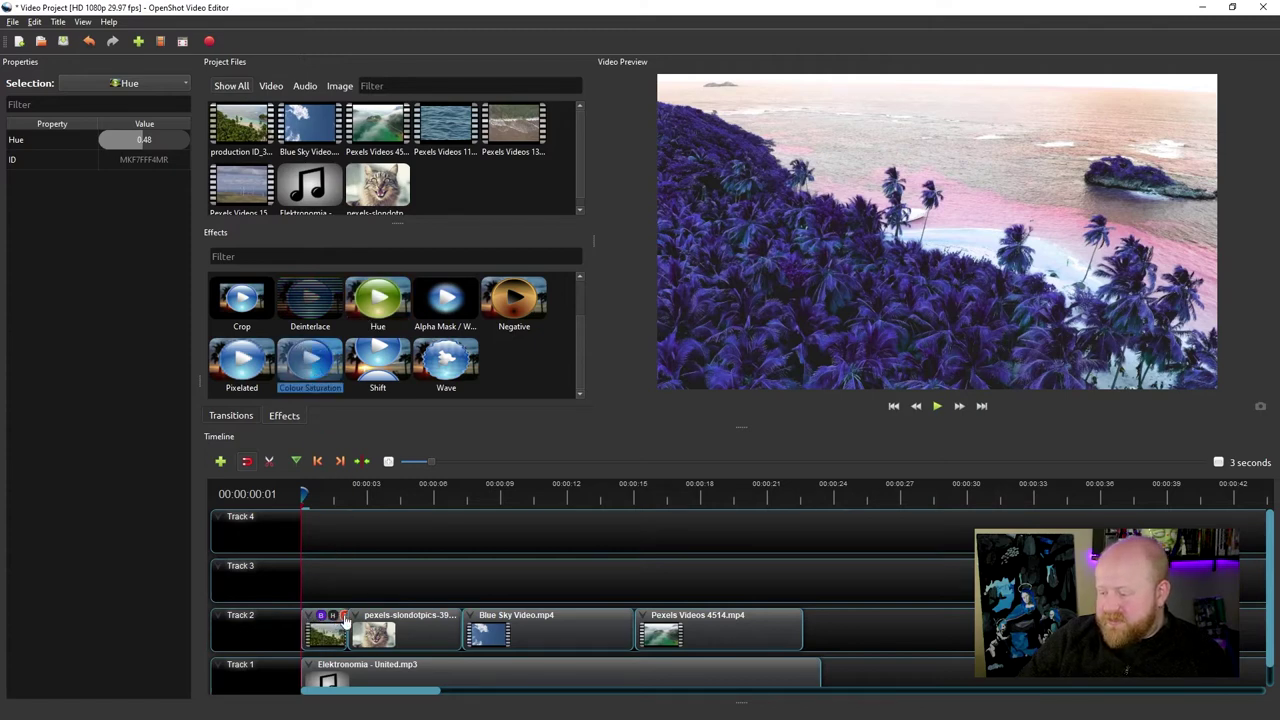
pyautogui.click(344, 617)
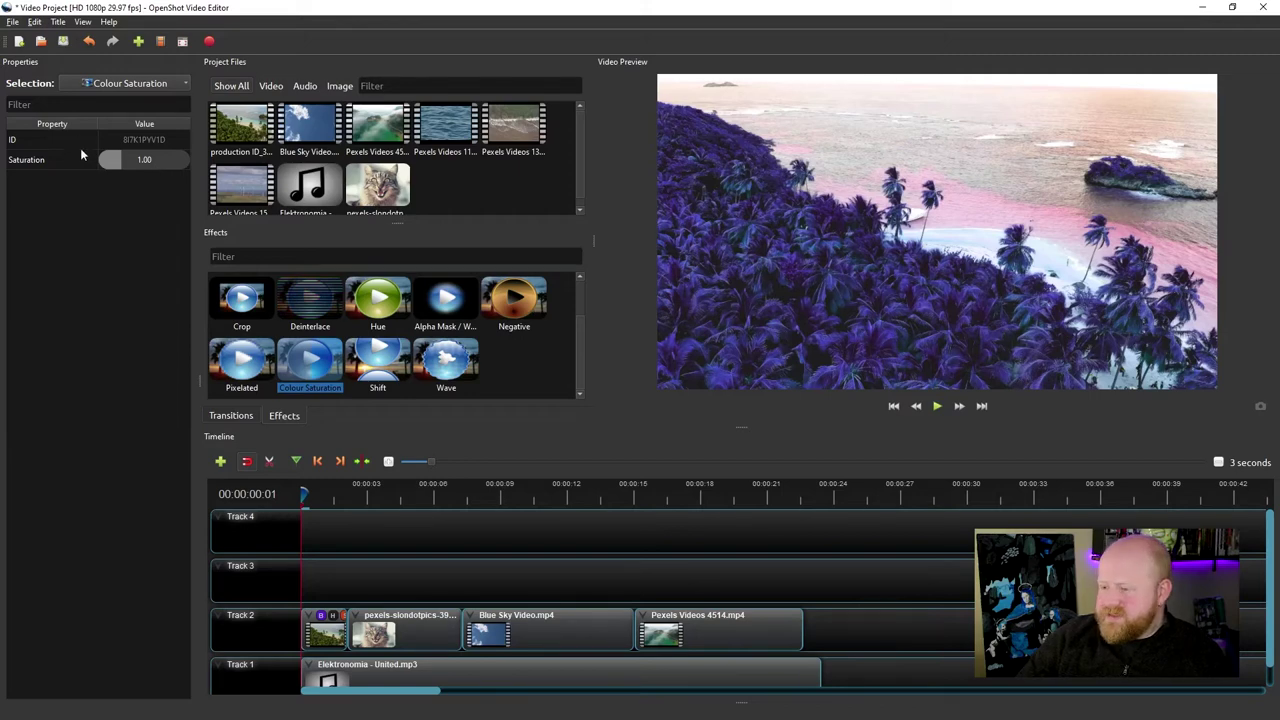
pyautogui.click(124, 165)
pyautogui.moveTo(118, 165)
pyautogui.mouseDown()
pyautogui.moveTo(90, 167)
pyautogui.moveTo(195, 162)
pyautogui.moveTo(91, 156)
pyautogui.moveTo(125, 156)
pyautogui.mouseUp()
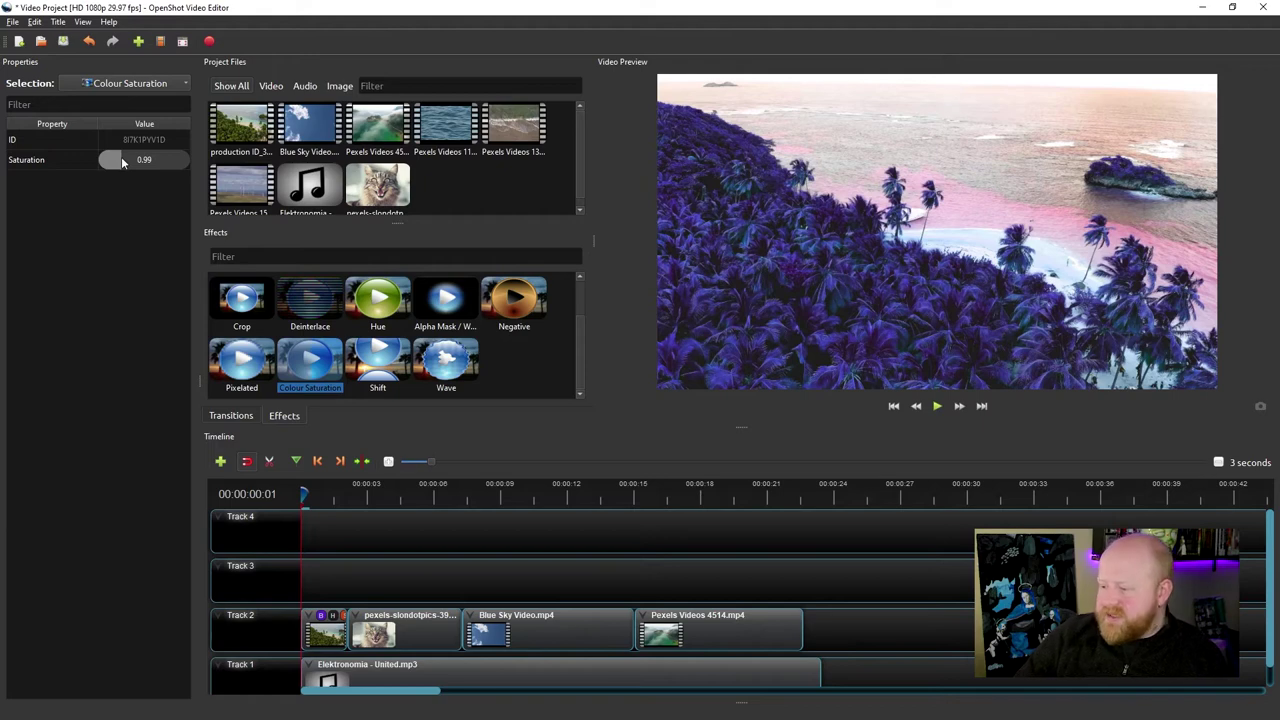
pyautogui.rightClick(118, 160)
pyautogui.click(117, 242)
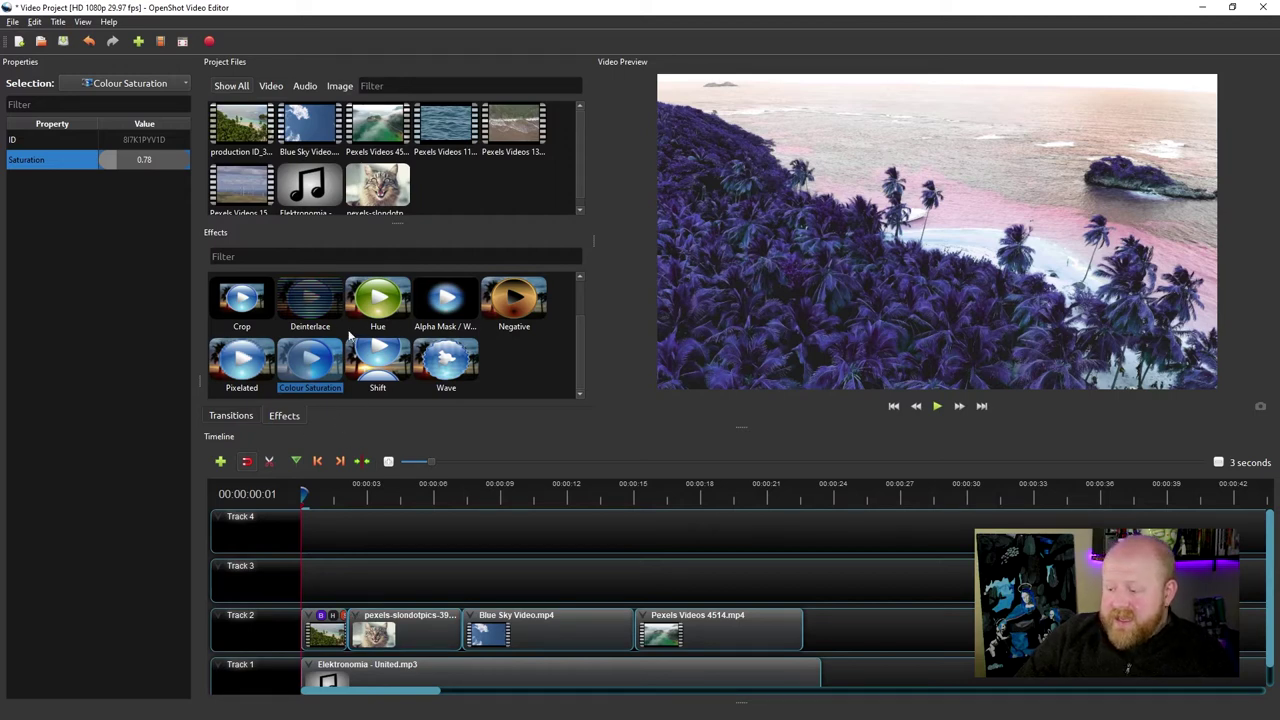
# Step: Remove the Colour Saturation and Hue effects from the first clip on Track 2, keeping Brightness & Contrast
pyautogui.click(321, 617)
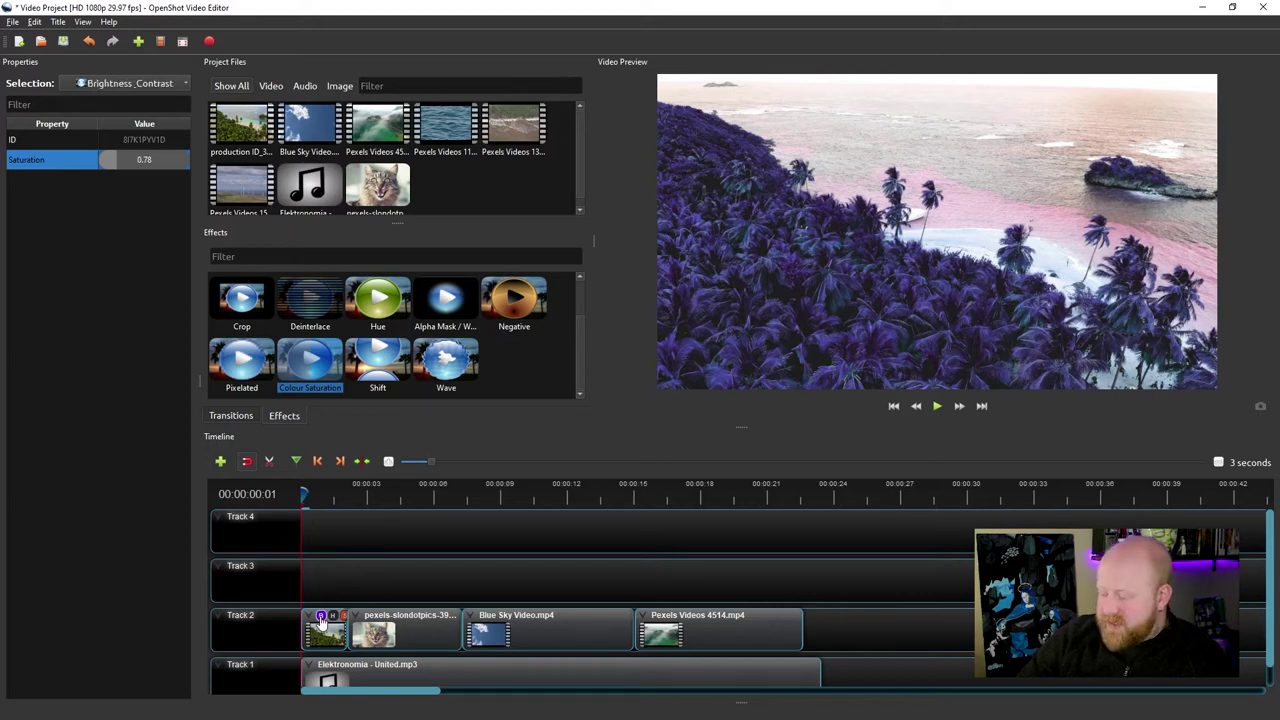
pyautogui.click(344, 618)
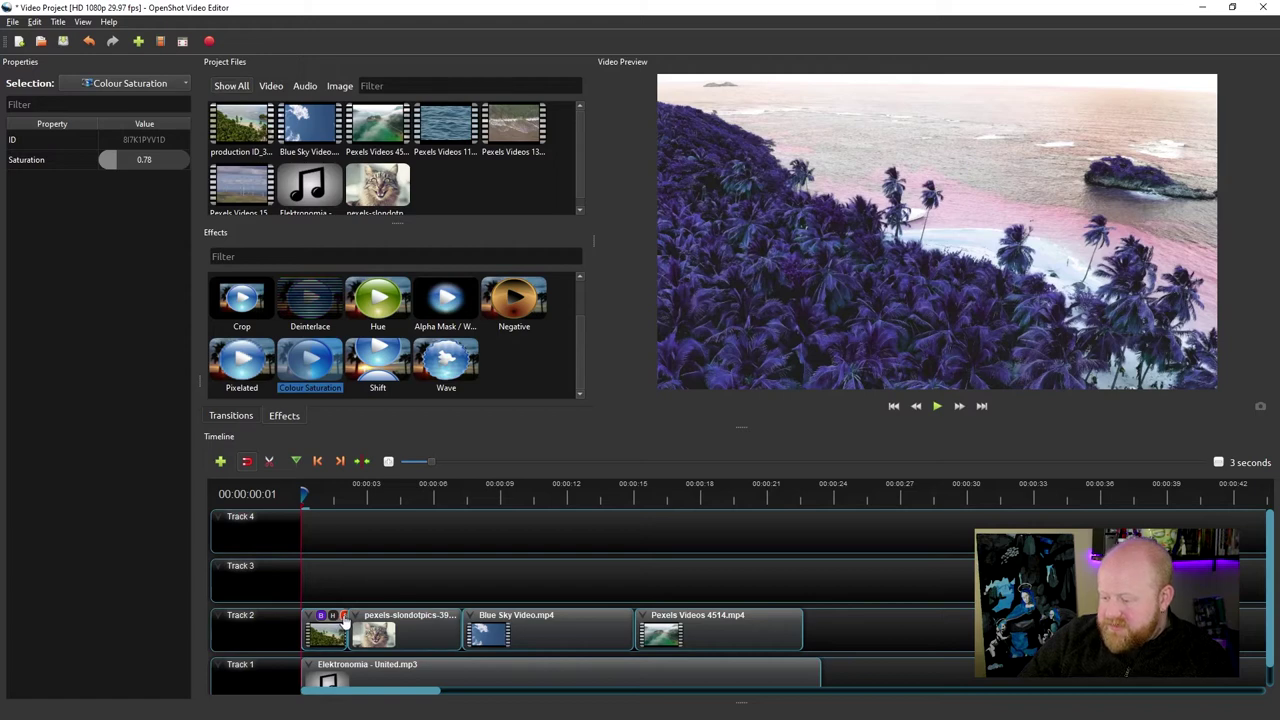
pyautogui.rightClick(344, 618)
pyautogui.click(374, 640)
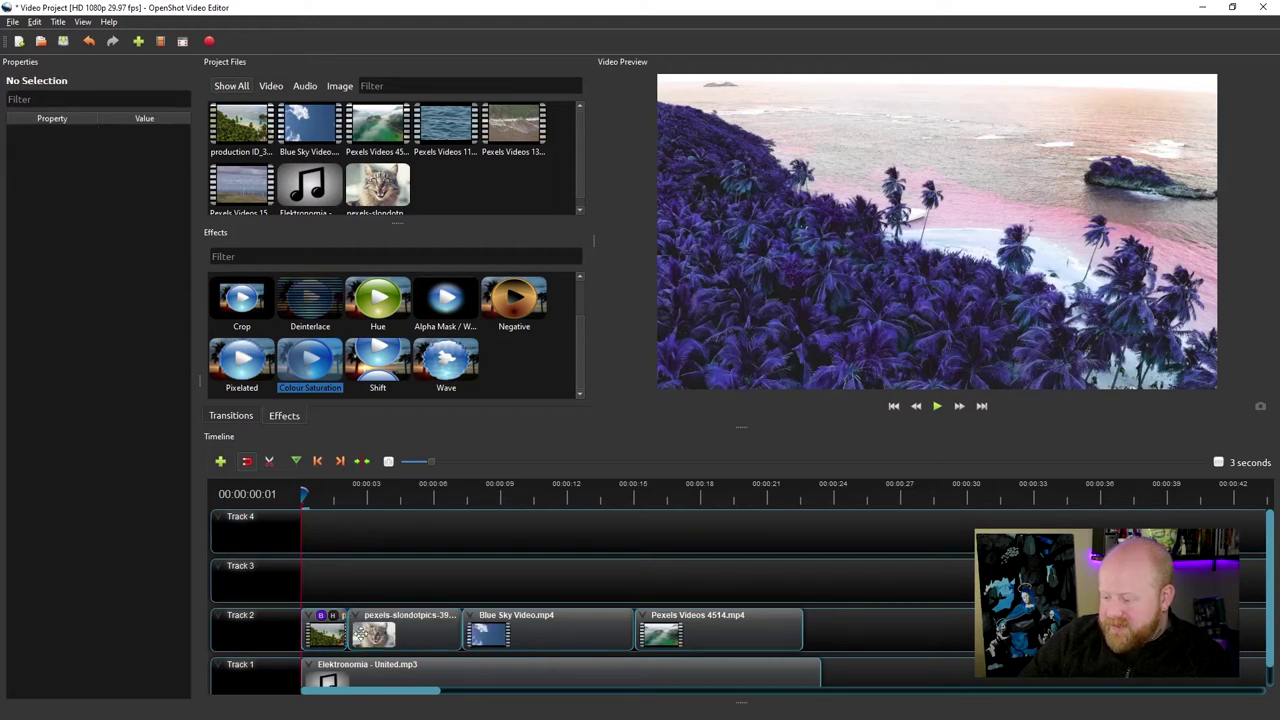
pyautogui.click(332, 615)
pyautogui.rightClick(334, 616)
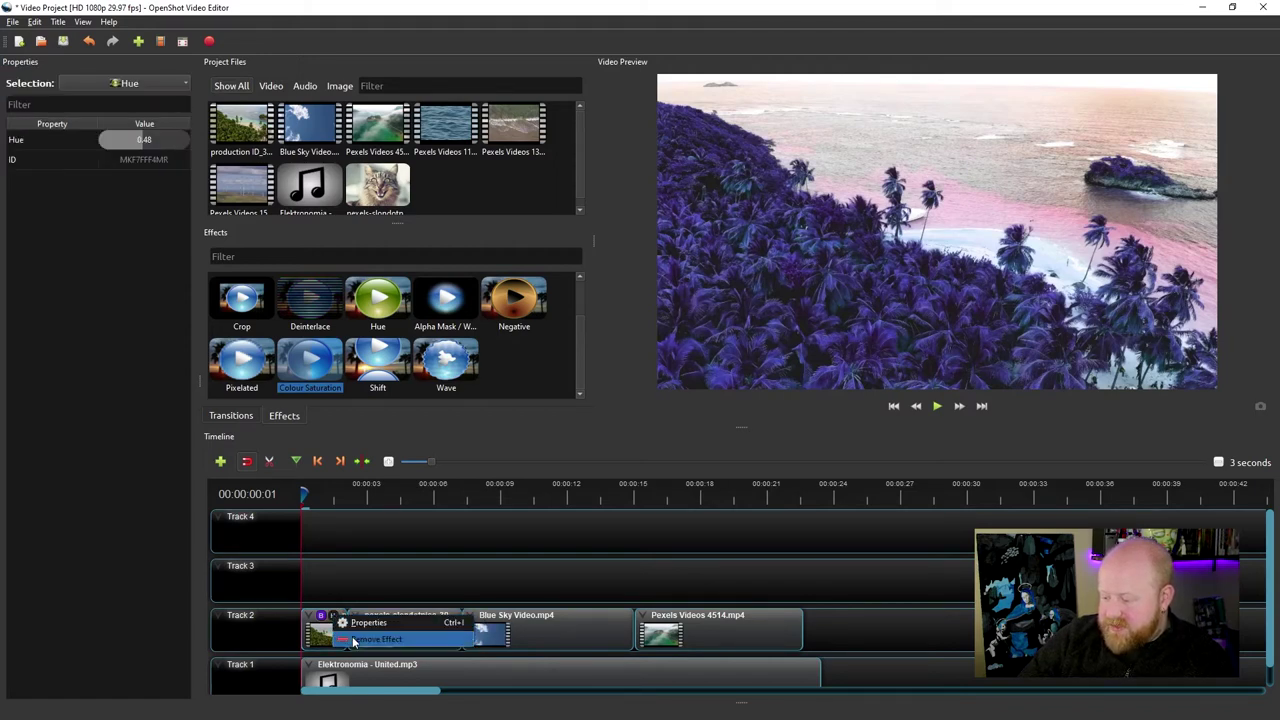
pyautogui.click(374, 639)
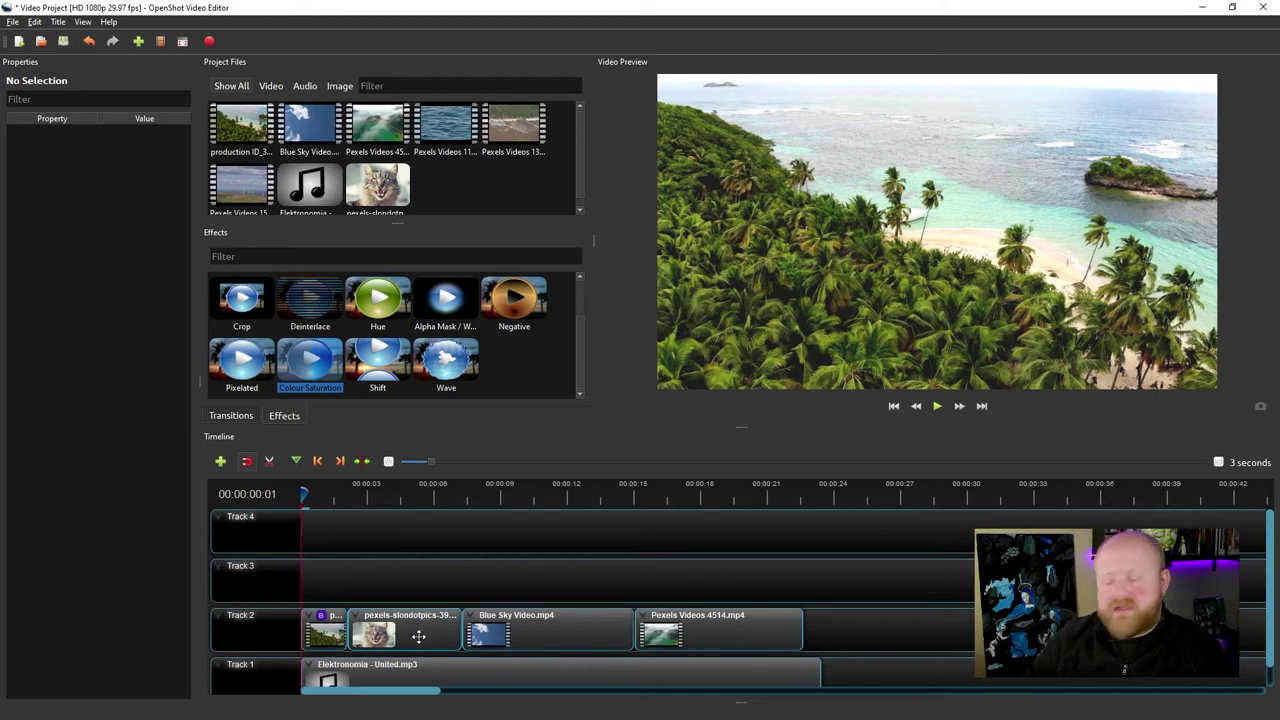
# Step: Copy the effects of the first clip on Track 2 and paste them onto the cat image clip
pyautogui.click(330, 620)
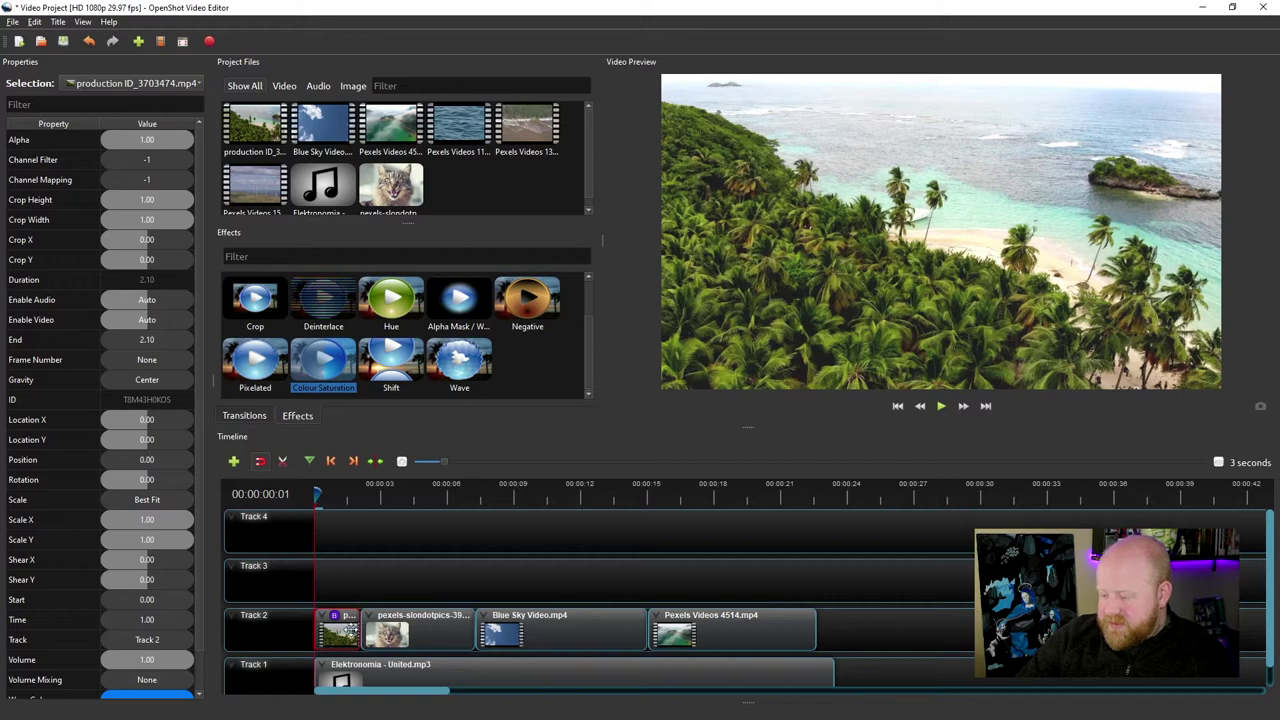
pyautogui.rightClick(346, 634)
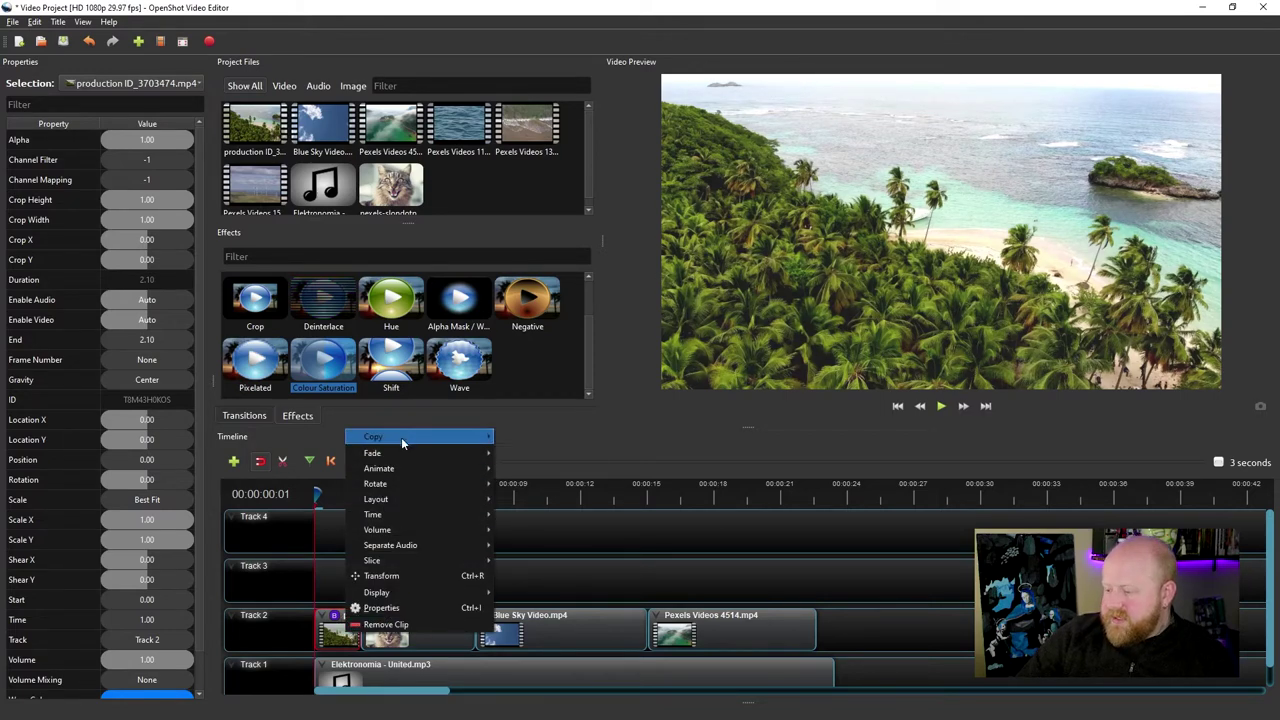
pyautogui.moveTo(407, 441)
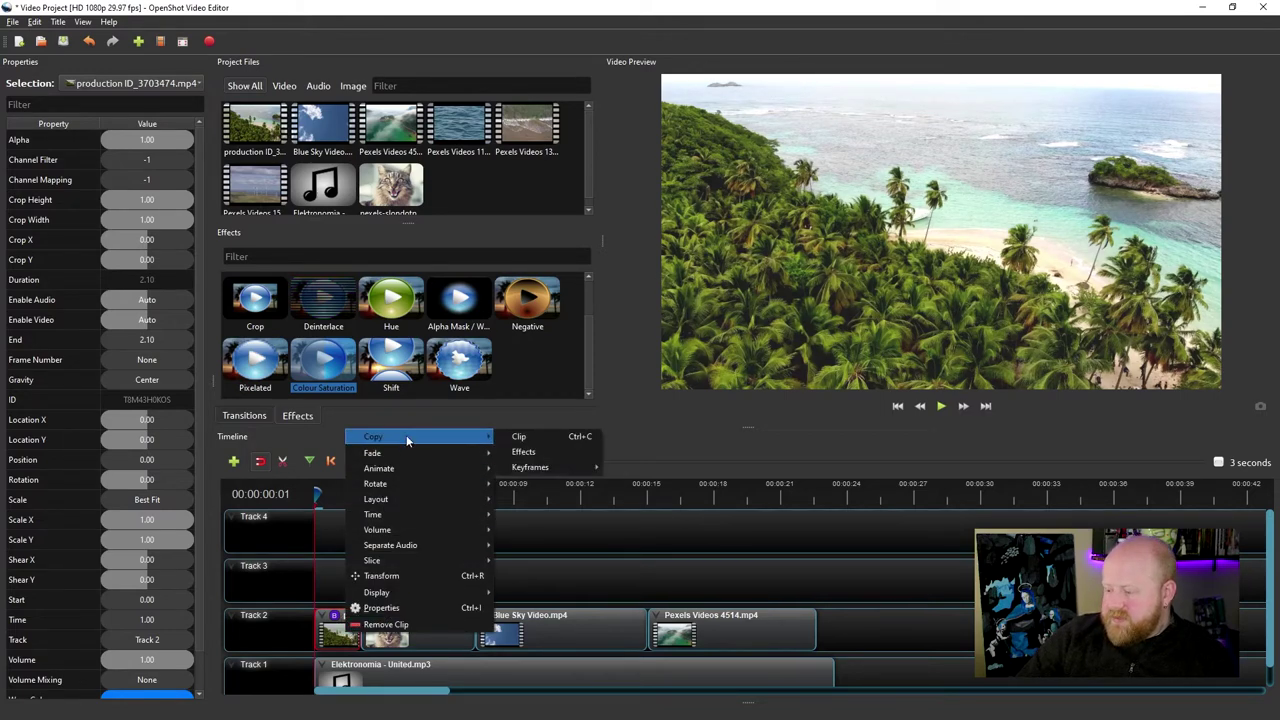
pyautogui.click(533, 455)
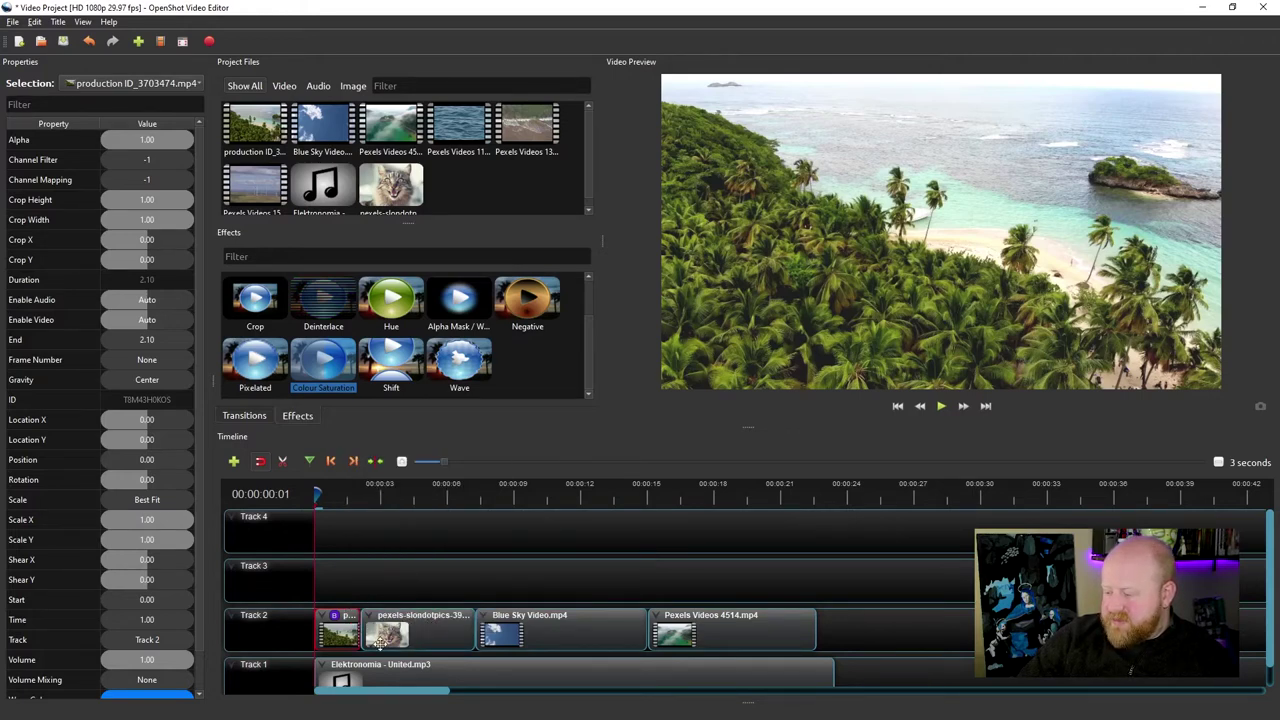
pyautogui.click(428, 631)
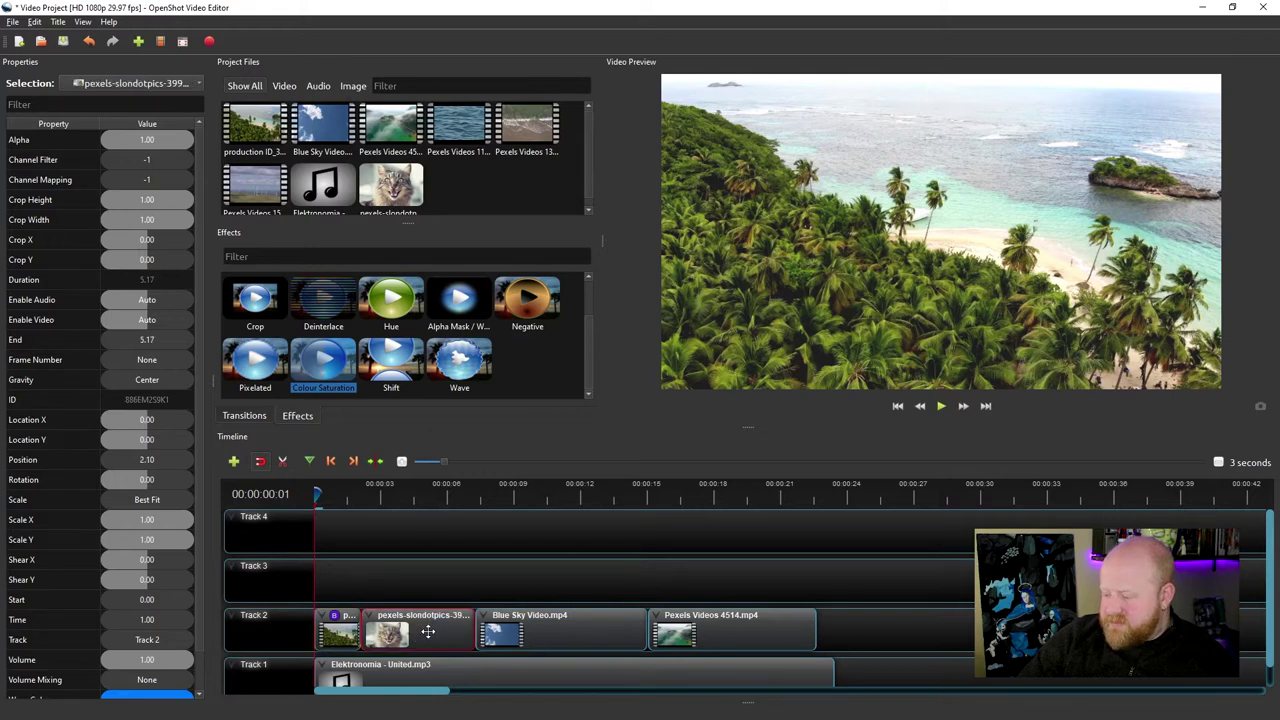
pyautogui.rightClick(428, 631)
pyautogui.click(476, 450)
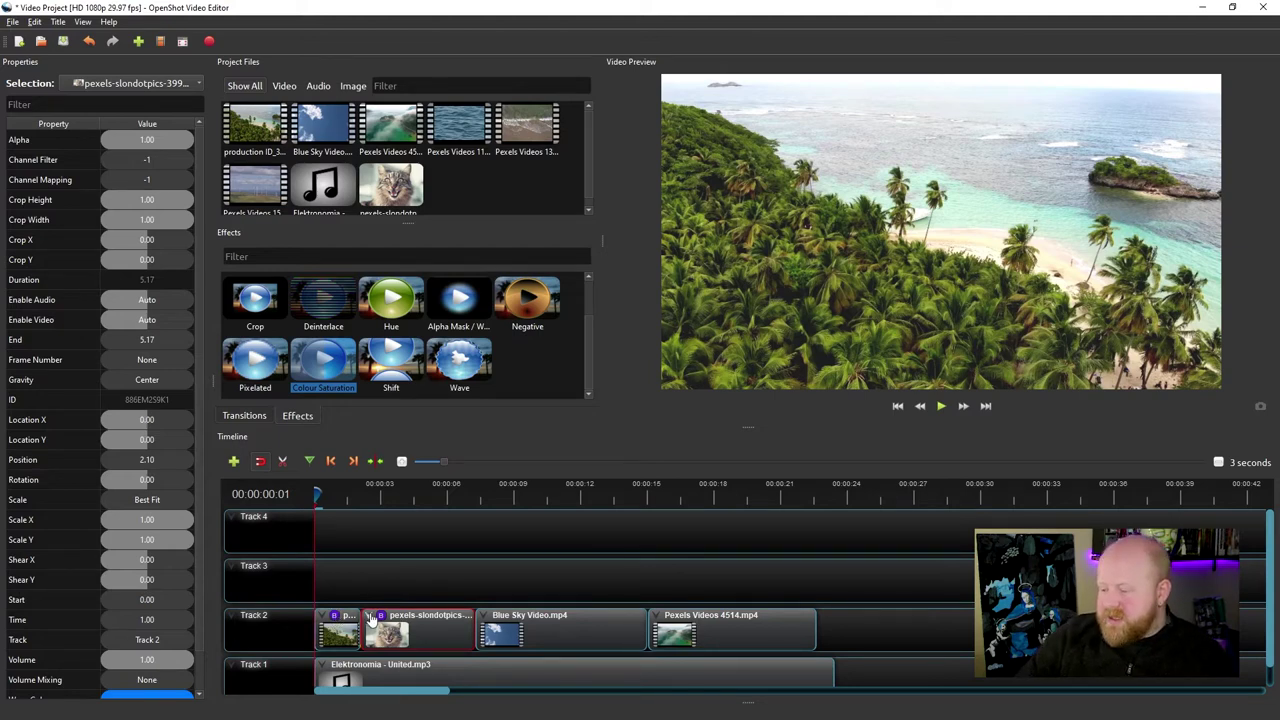
# Step: Increase the brightness in the first clip's Brightness & Contrast effect and preview the cat image clip at 00:00:03:25
pyautogui.click(336, 617)
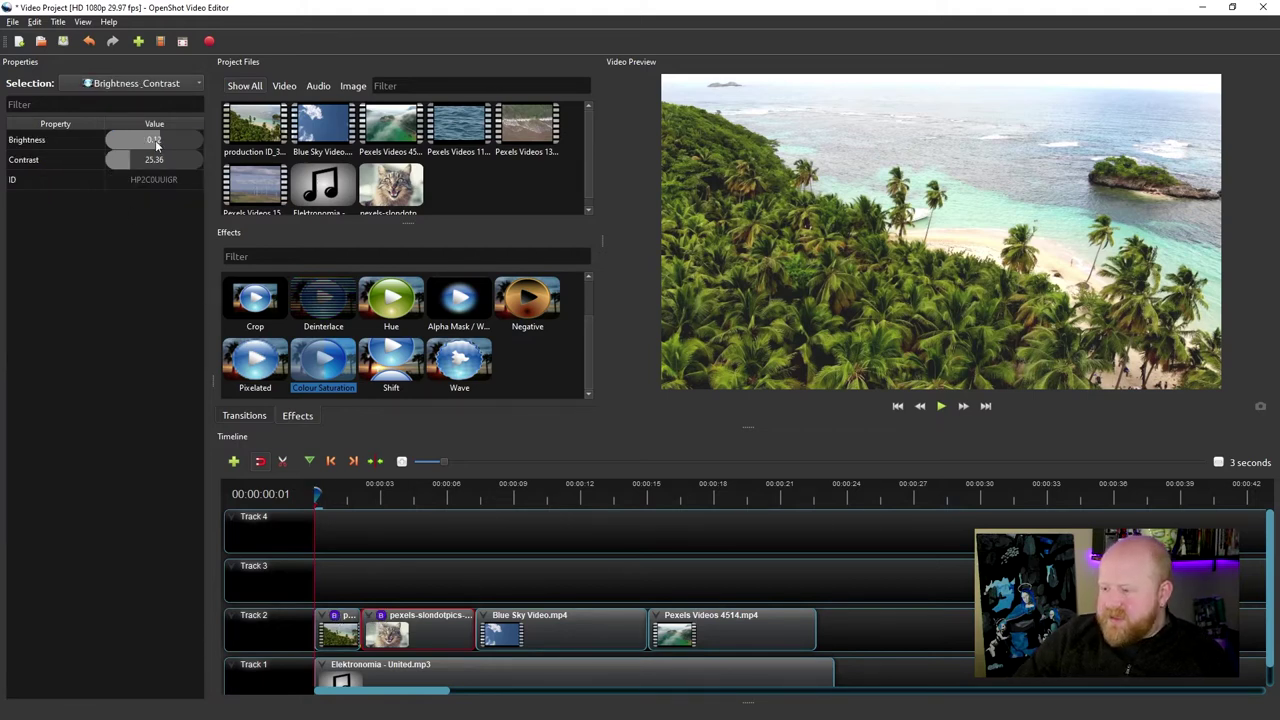
pyautogui.moveTo(163, 141); pyautogui.dragTo(181, 141)
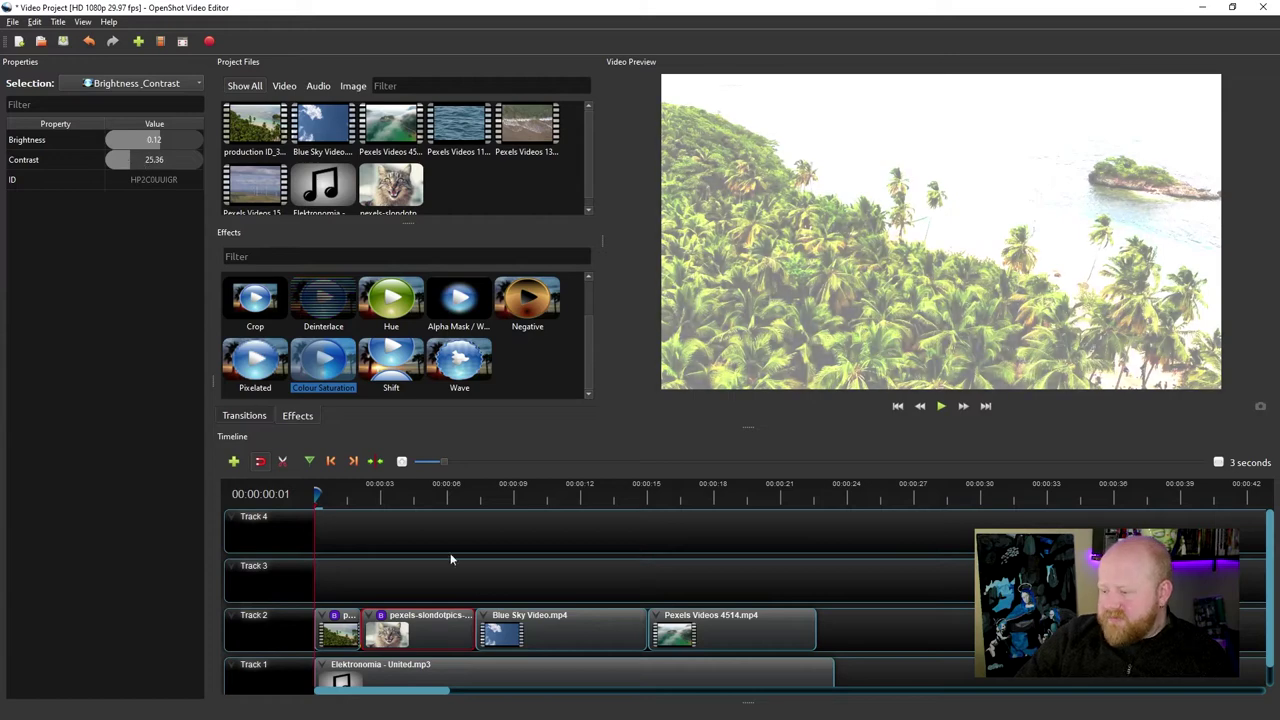
pyautogui.click(398, 499)
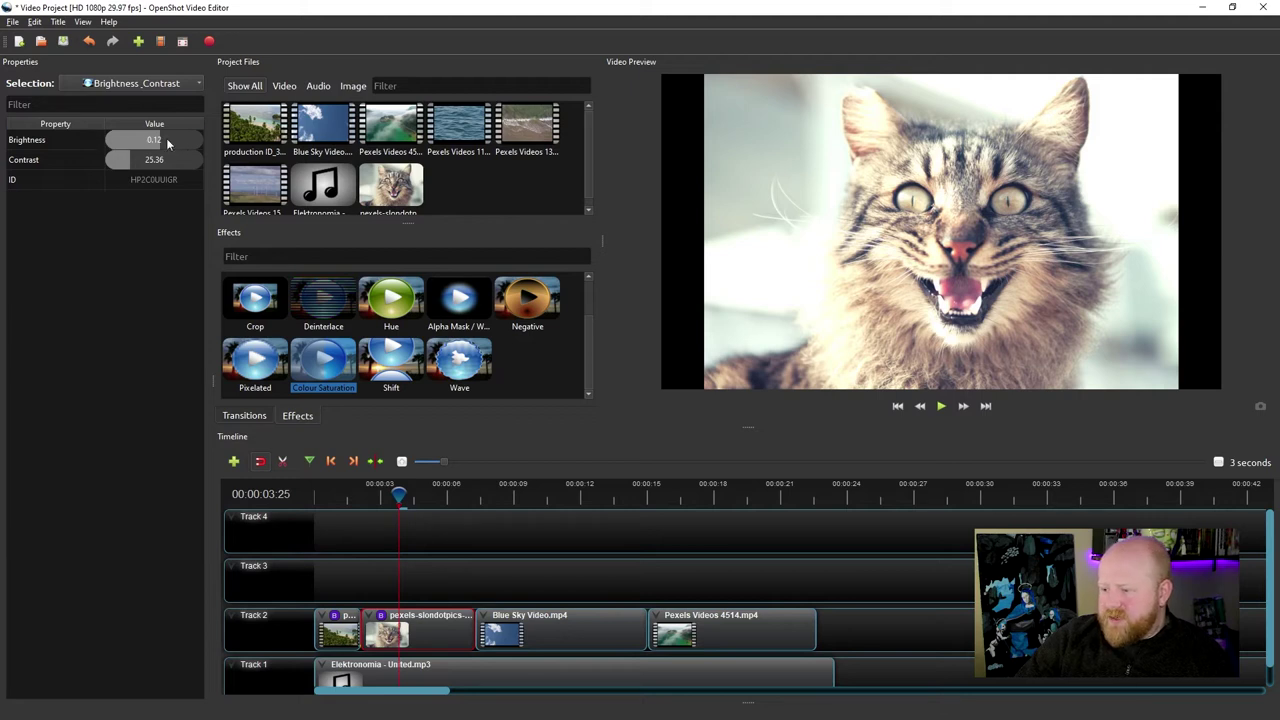
# Step: Remove the Brightness & Contrast effect from the cat image clip and return the playhead to the start of the timeline
pyautogui.rightClick(384, 618)
pyautogui.click(415, 641)
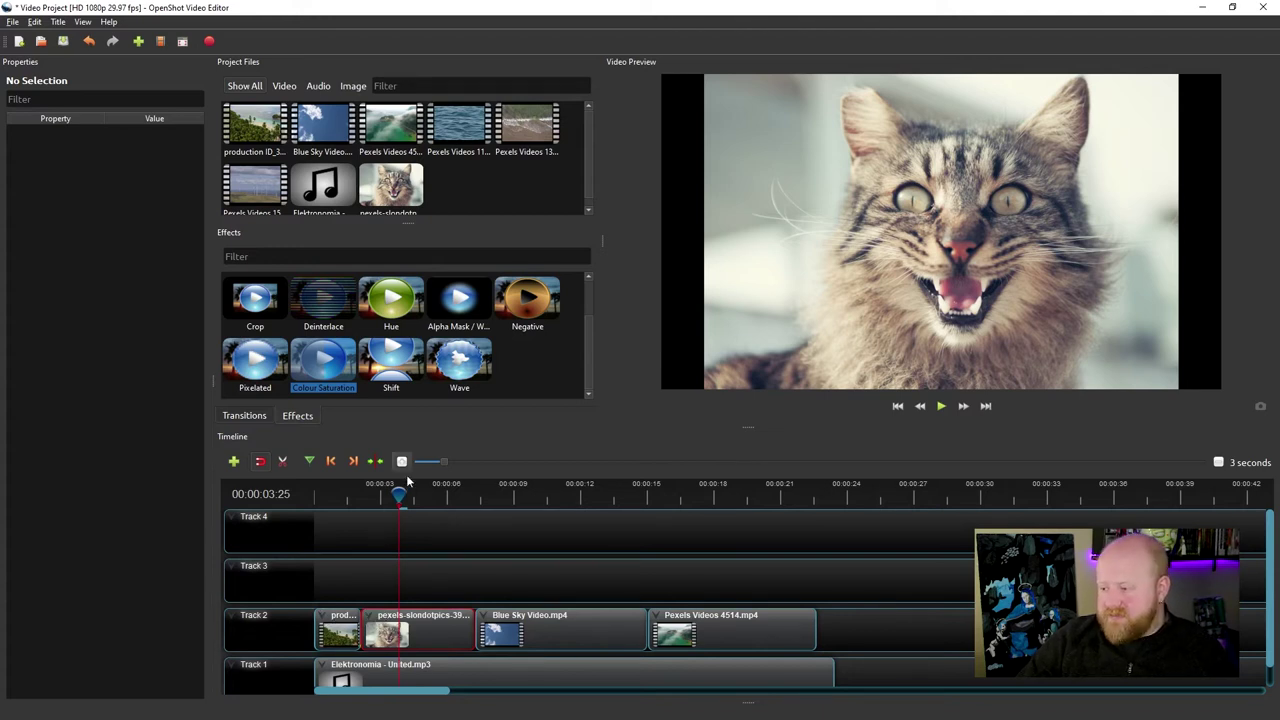
pyautogui.moveTo(399, 494); pyautogui.dragTo(316, 496)
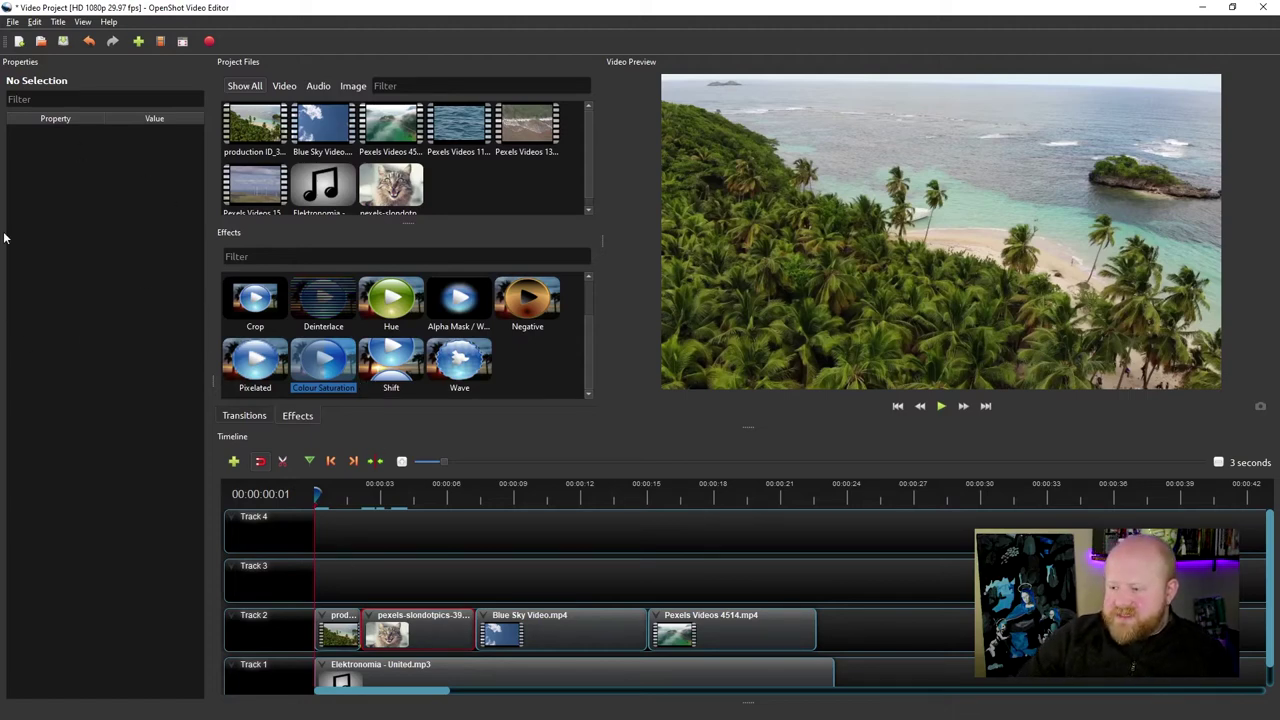
# Step: Save the project and set the Alpha of the production ID_3703474.mp4 clip on Track 2 to 1.00
pyautogui.click(338, 637)
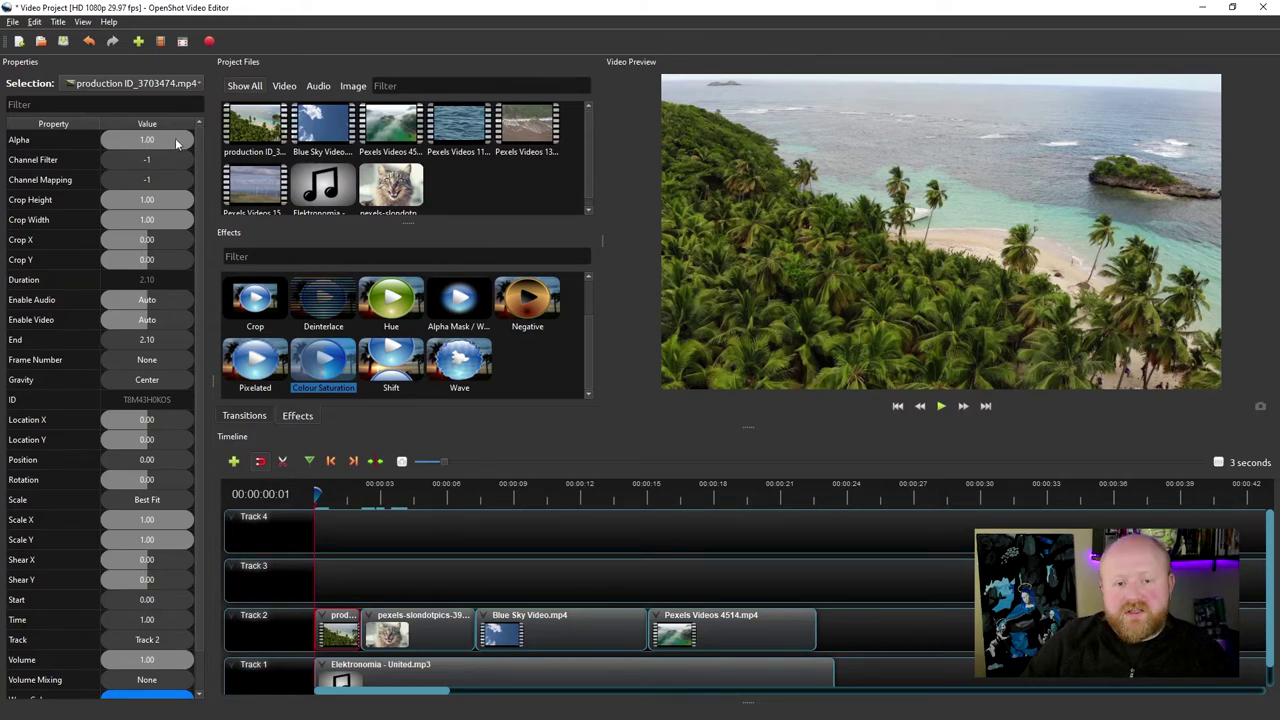
pyautogui.hotkey('ctrl', 's')
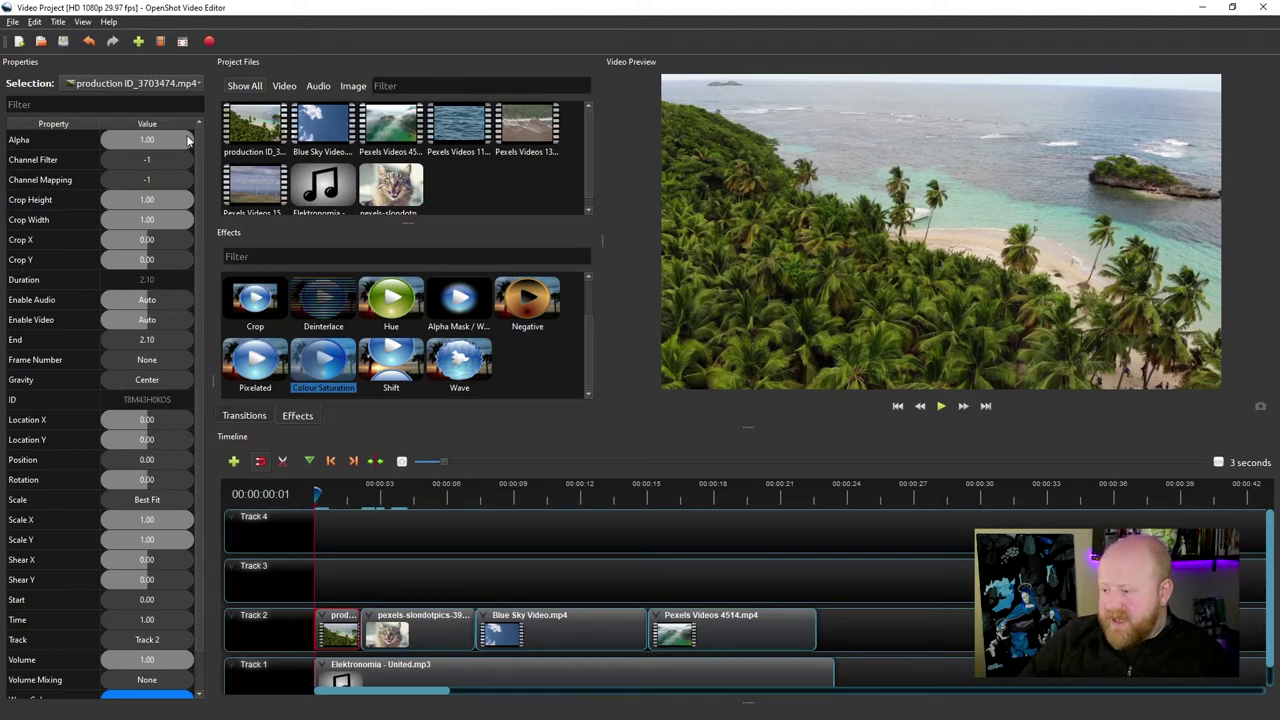
pyautogui.moveTo(185, 140)
pyautogui.mouseDown()
pyautogui.moveTo(98, 138)
pyautogui.moveTo(205, 138)
pyautogui.mouseUp()
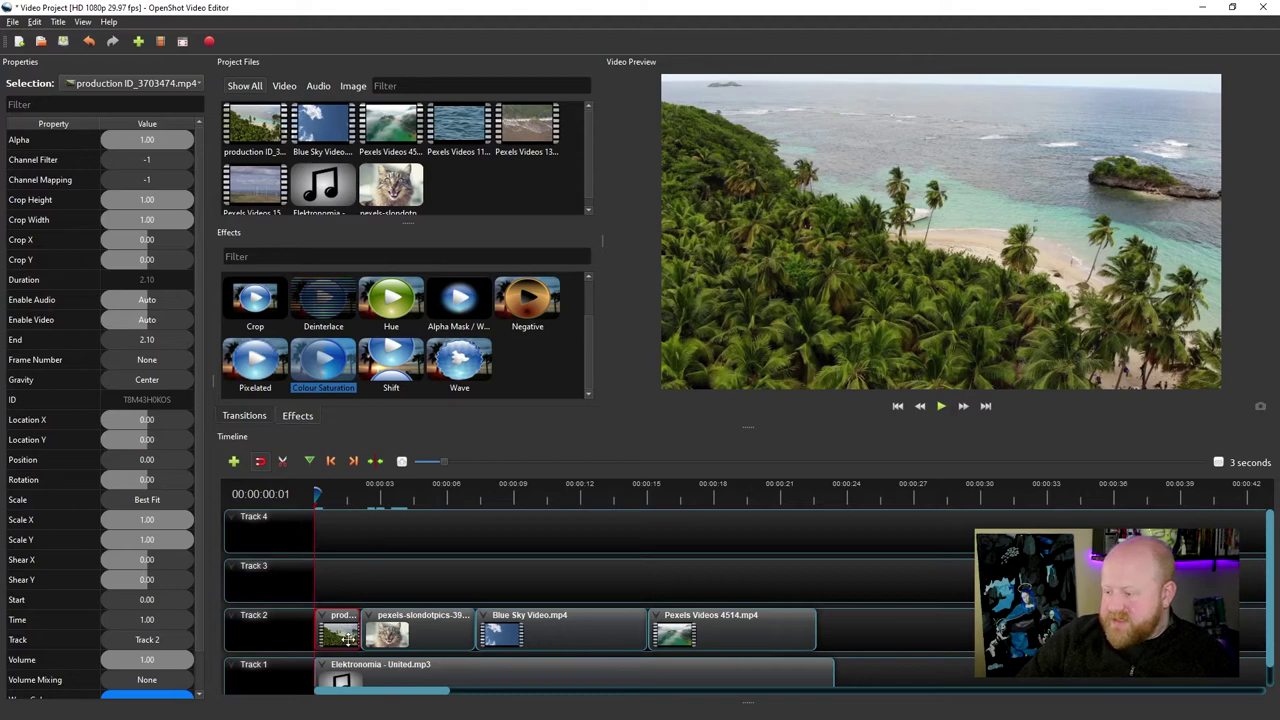
# Step: Move the production ID_3703474.mp4 clip to Track 3 above the cat image and lower its Alpha to 0.64 at 00:00:03:12
pyautogui.moveTo(345, 628); pyautogui.dragTo(390, 578)
pyautogui.click(389, 494)
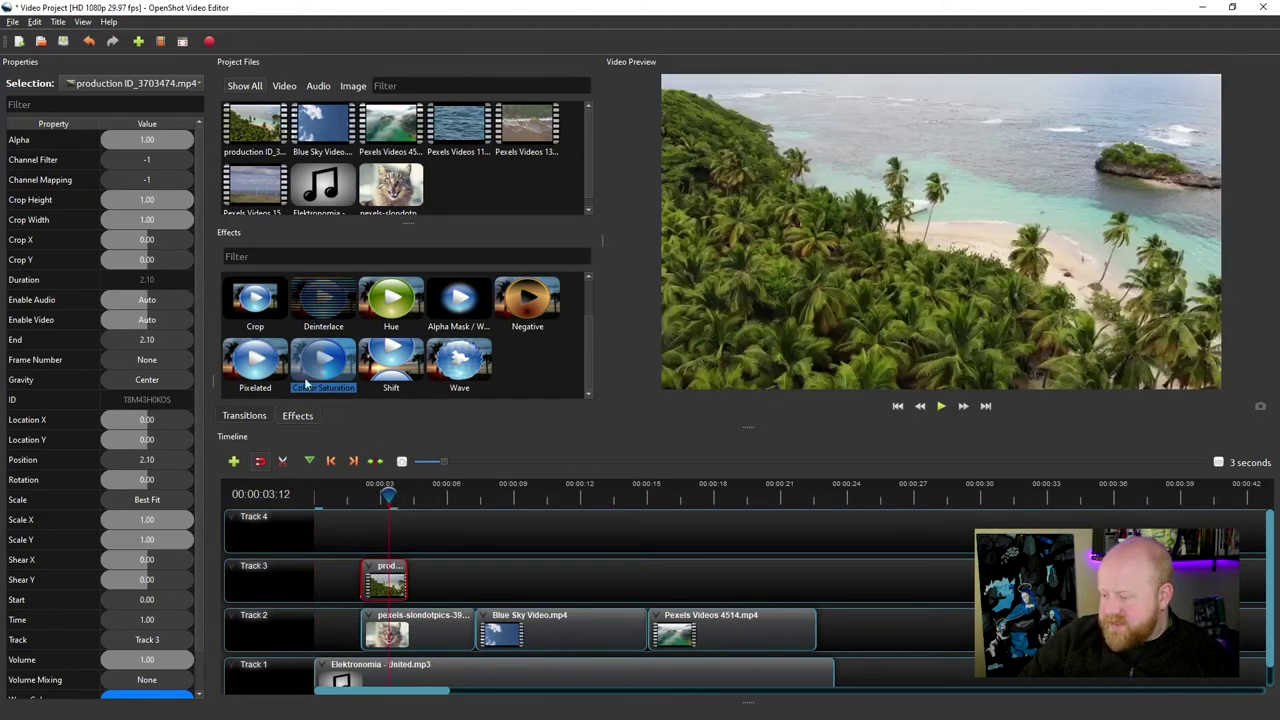
pyautogui.moveTo(180, 140)
pyautogui.mouseDown()
pyautogui.moveTo(144, 144)
pyautogui.moveTo(160, 145)
pyautogui.mouseUp()
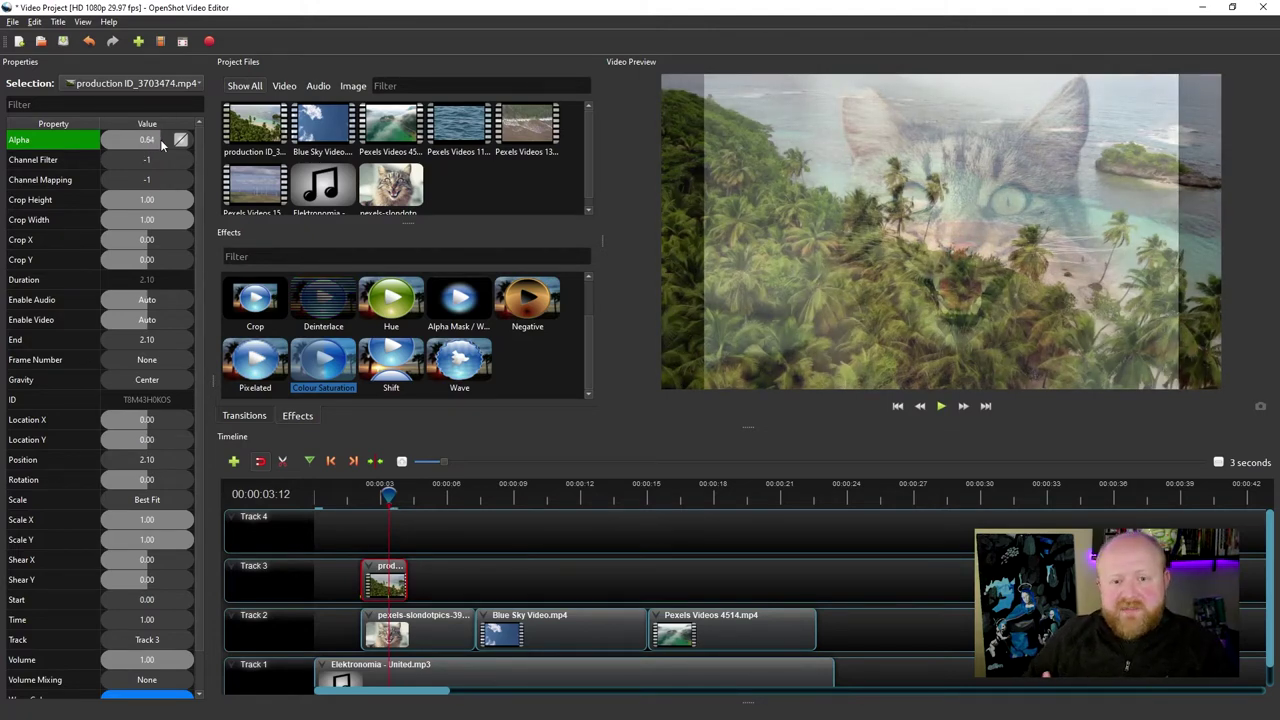
# Step: Reset the clip's Alpha to 1.00, remove its Alpha keyframe, and return the clip to the start of Track 2
pyautogui.moveTo(158, 141); pyautogui.dragTo(205, 141)
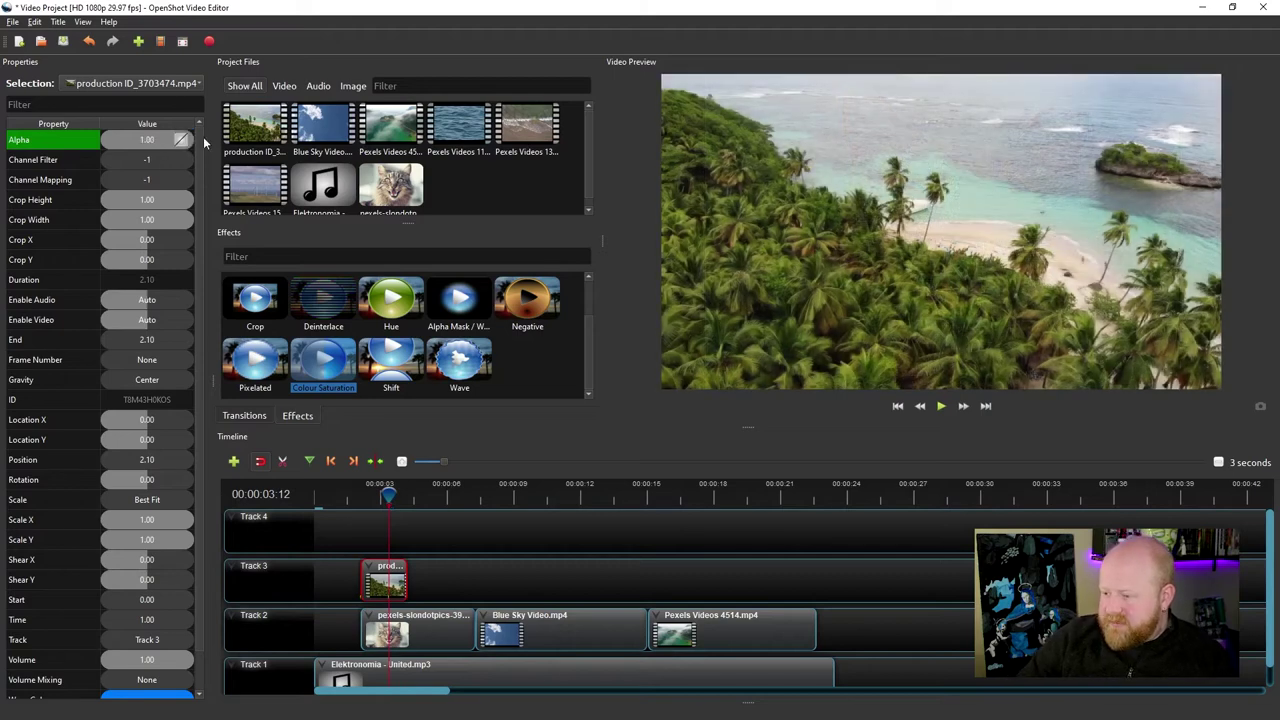
pyautogui.rightClick(183, 145)
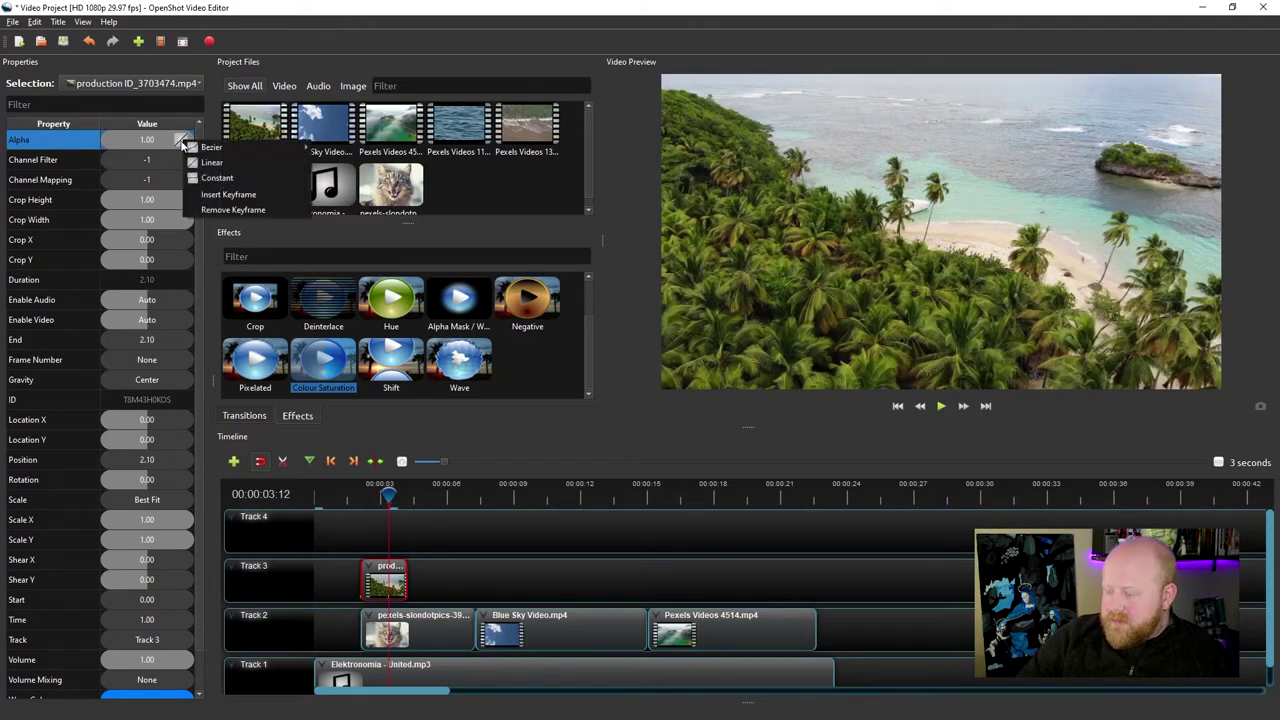
pyautogui.click(245, 210)
pyautogui.moveTo(385, 575); pyautogui.dragTo(104, 287)
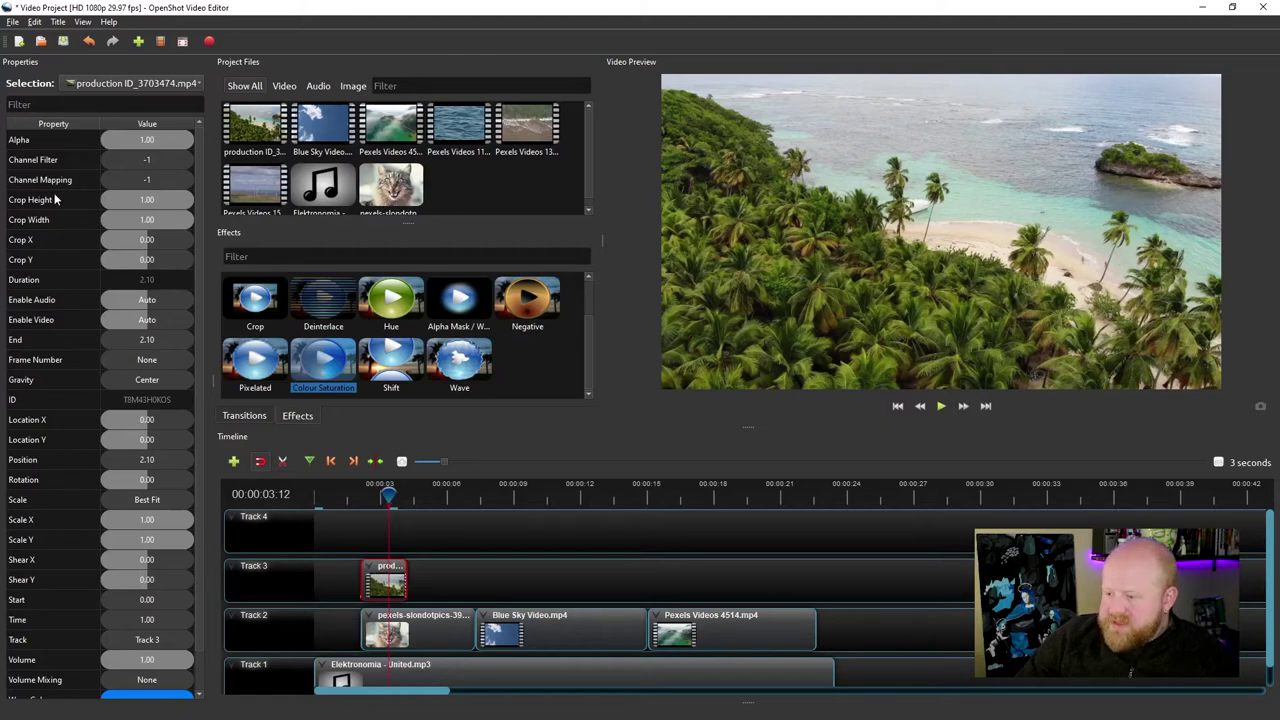
# Step: Select the Elektronomia - United.mp3 clip on Track 1, play its opening seconds, and return the playhead to the start
pyautogui.scroll(-1, 50, 285)
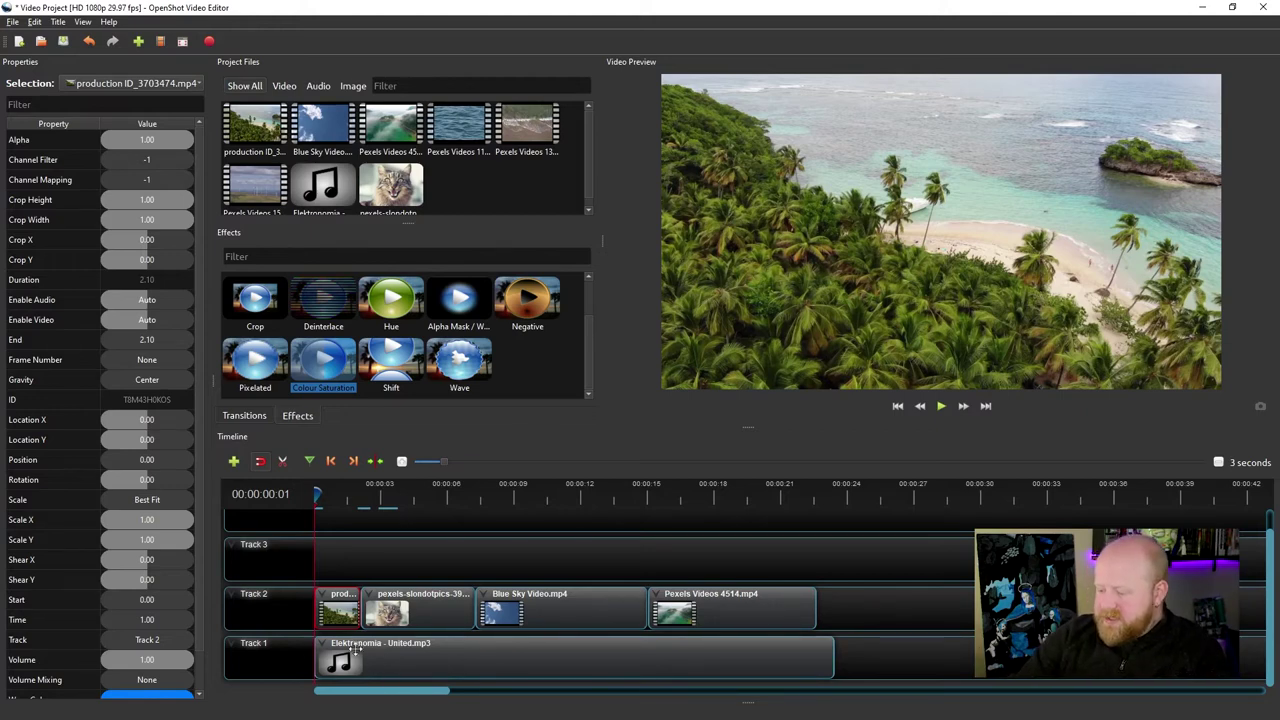
pyautogui.click(387, 664)
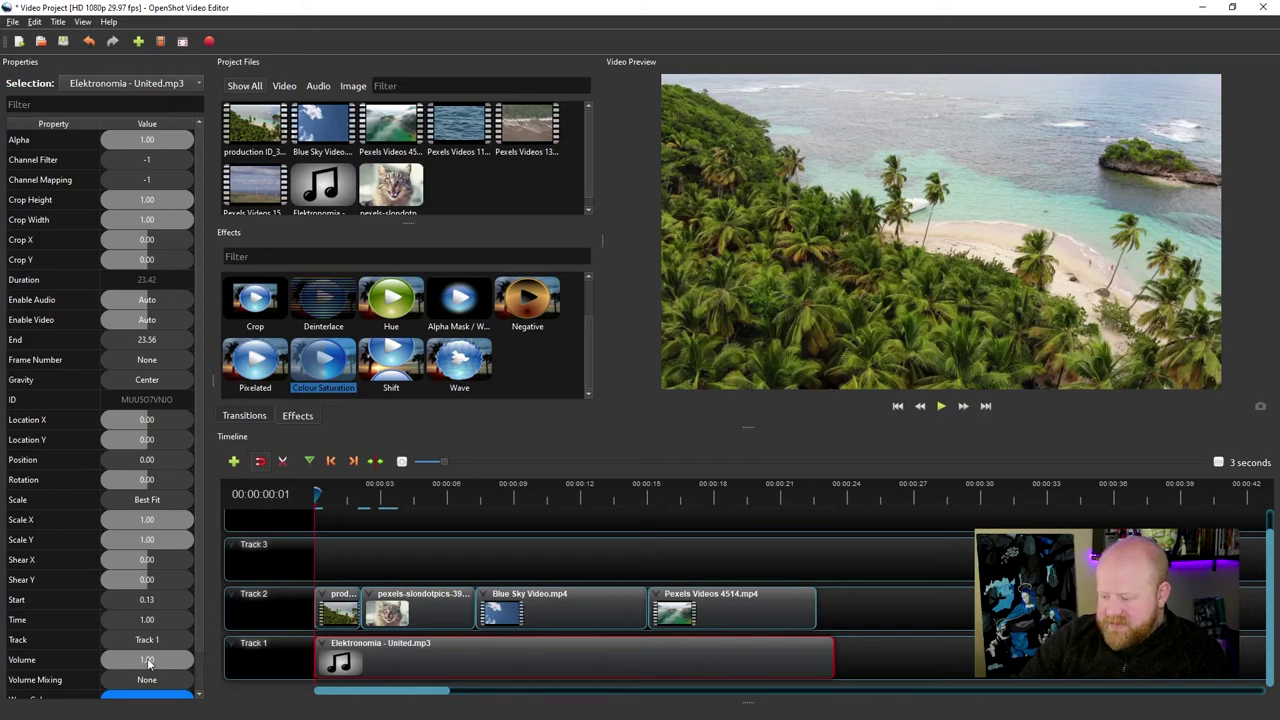
pyautogui.click(940, 408)
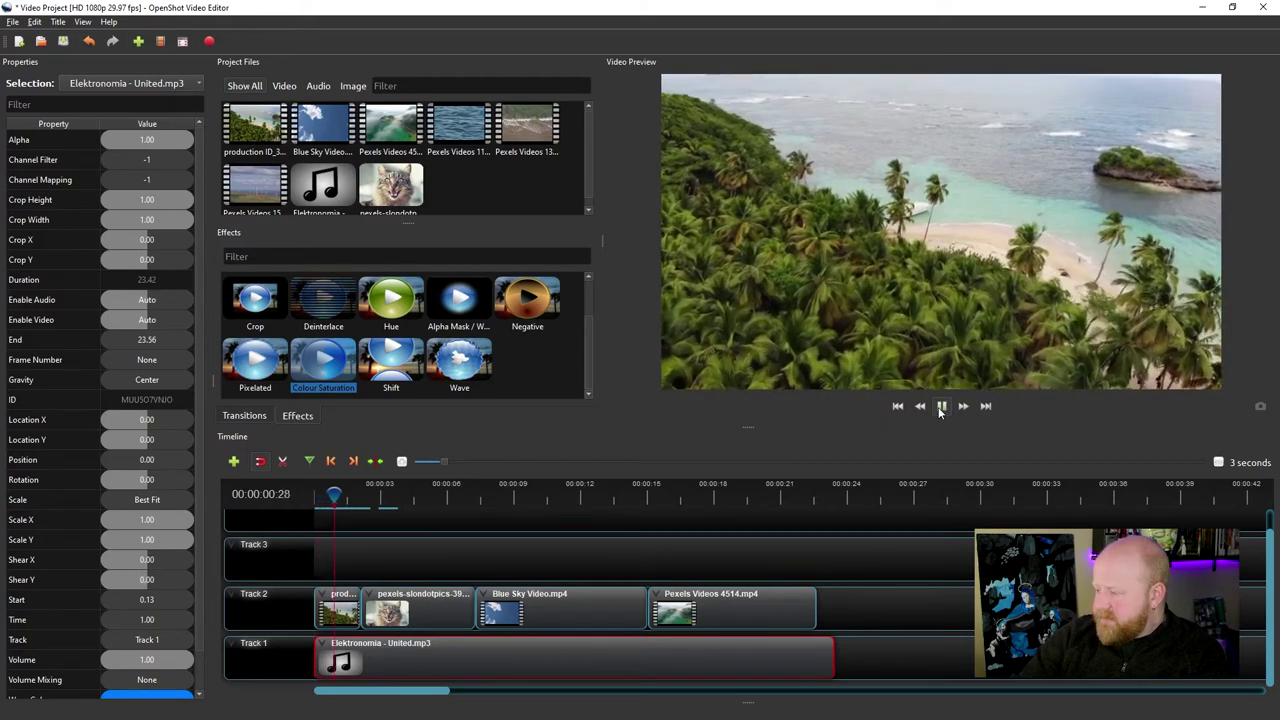
pyautogui.click(941, 407)
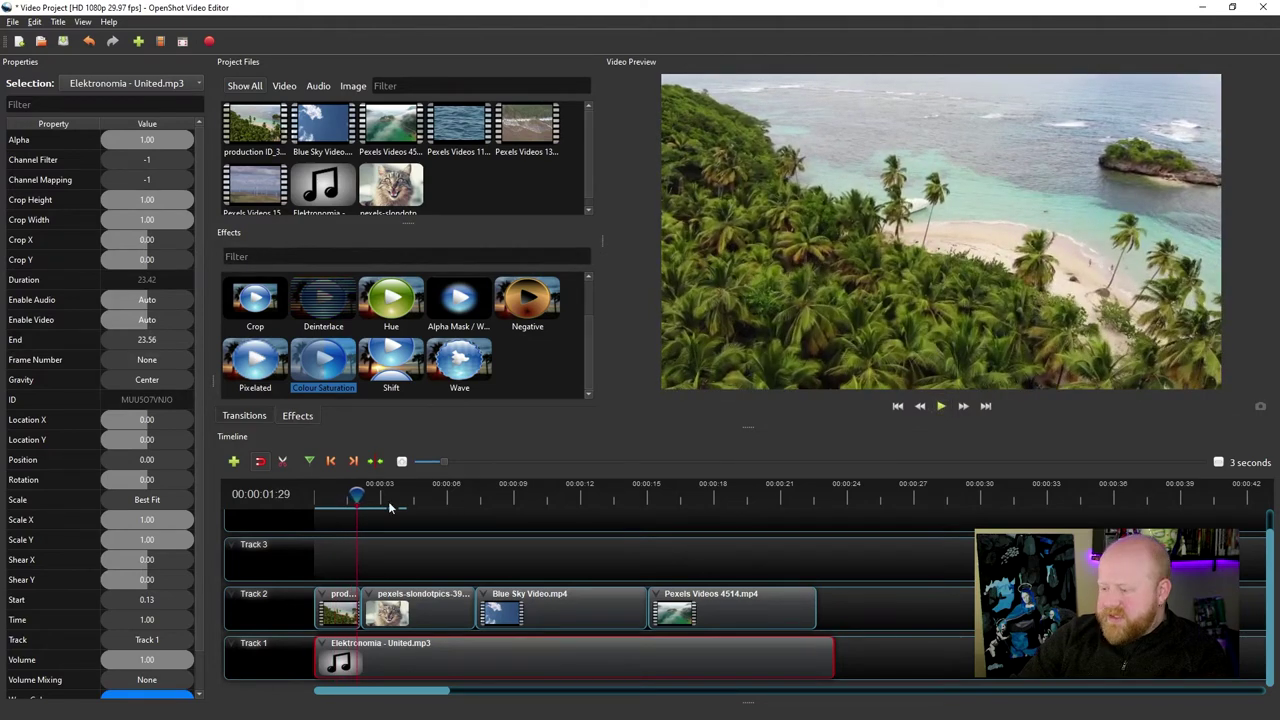
pyautogui.press('Home')
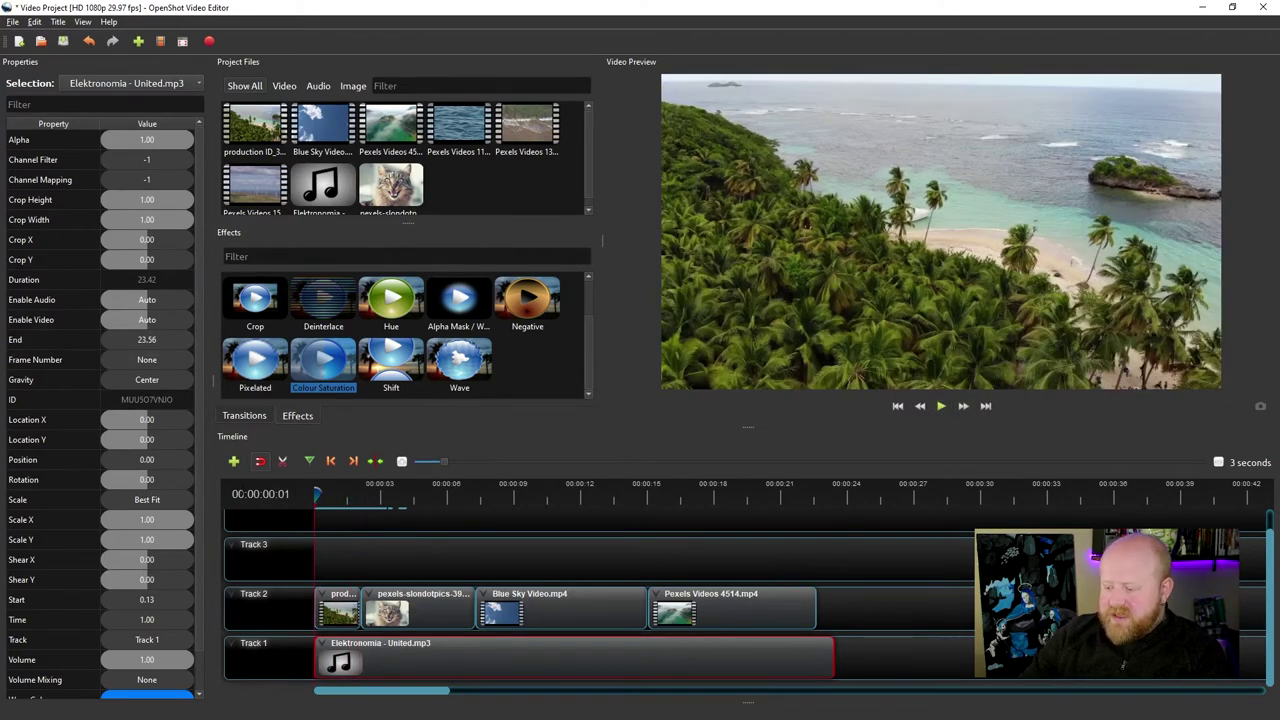
# Step: Lower the audio clip's Volume to 0.23, play the opening to hear it, and return the playhead to the start
pyautogui.moveTo(187, 660); pyautogui.dragTo(121, 667)
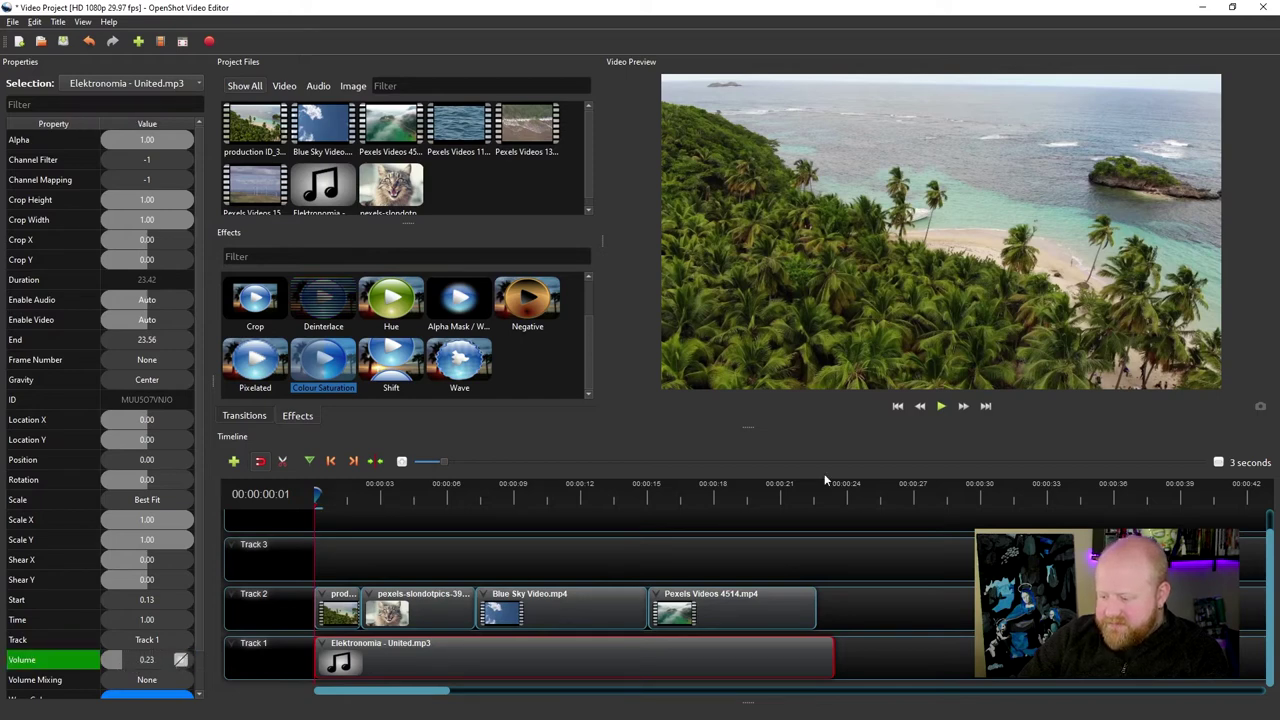
pyautogui.click(940, 406)
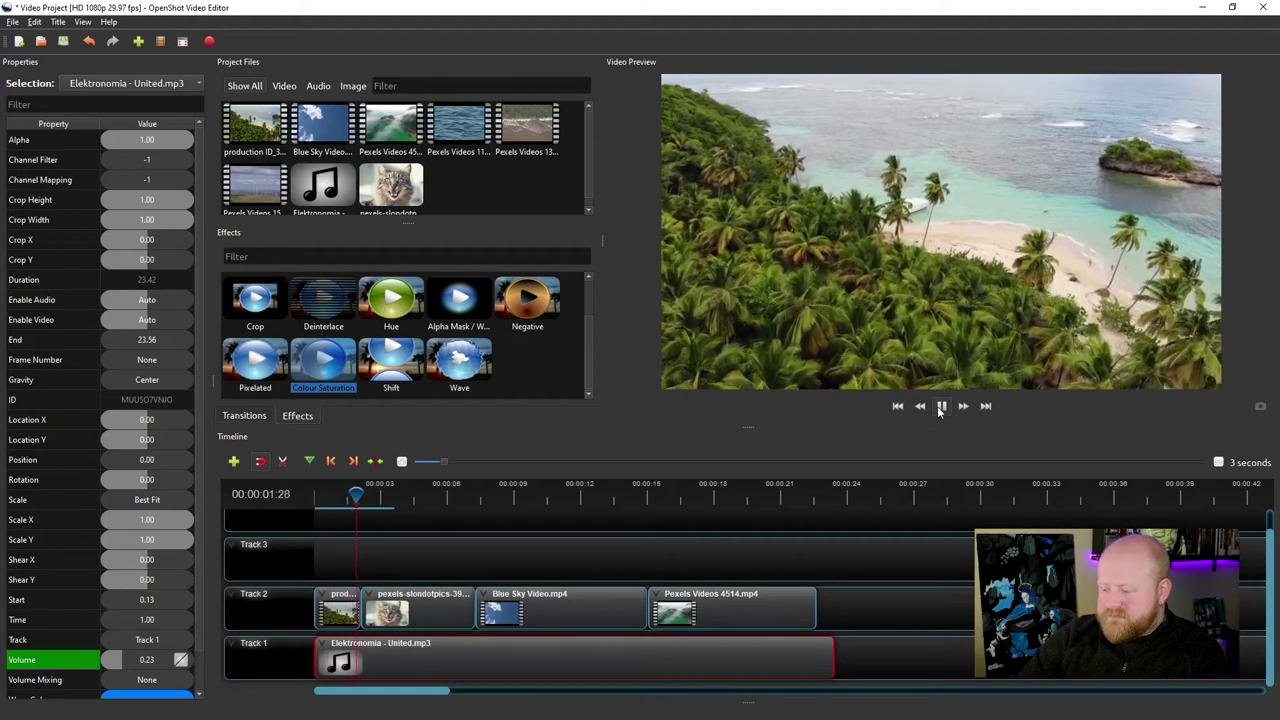
pyautogui.click(940, 406)
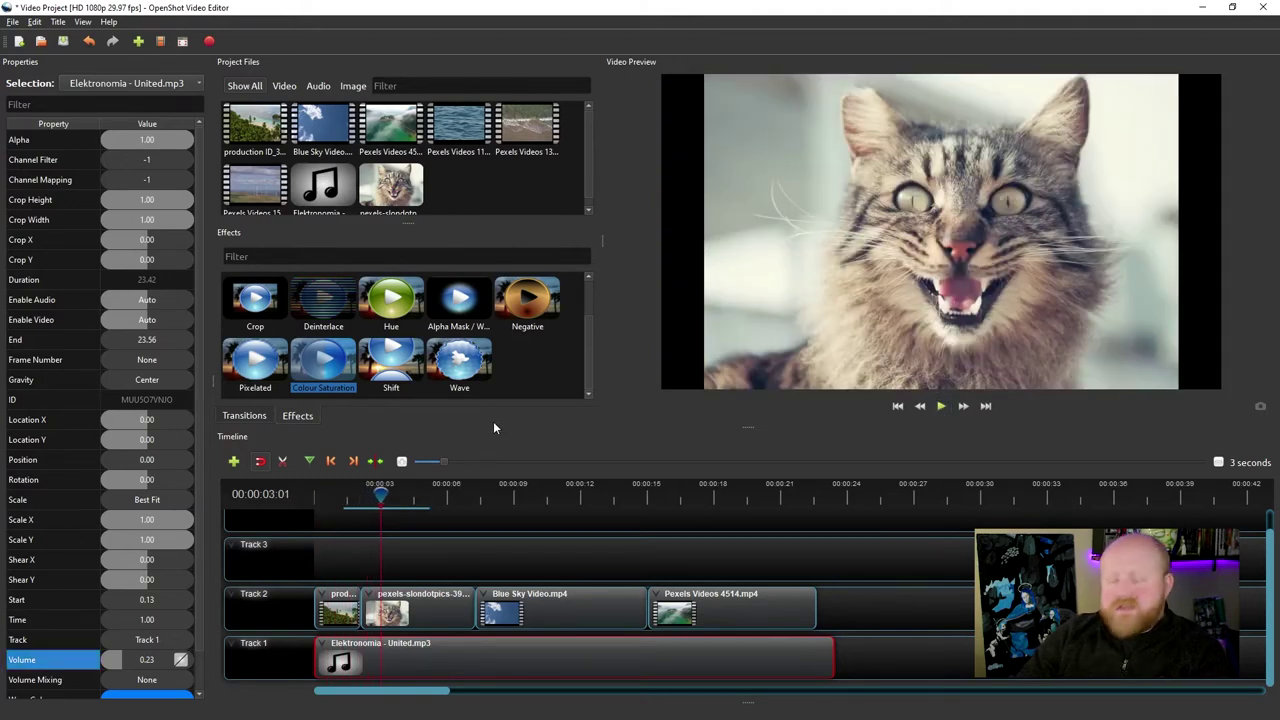
pyautogui.moveTo(380, 494); pyautogui.dragTo(276, 507)
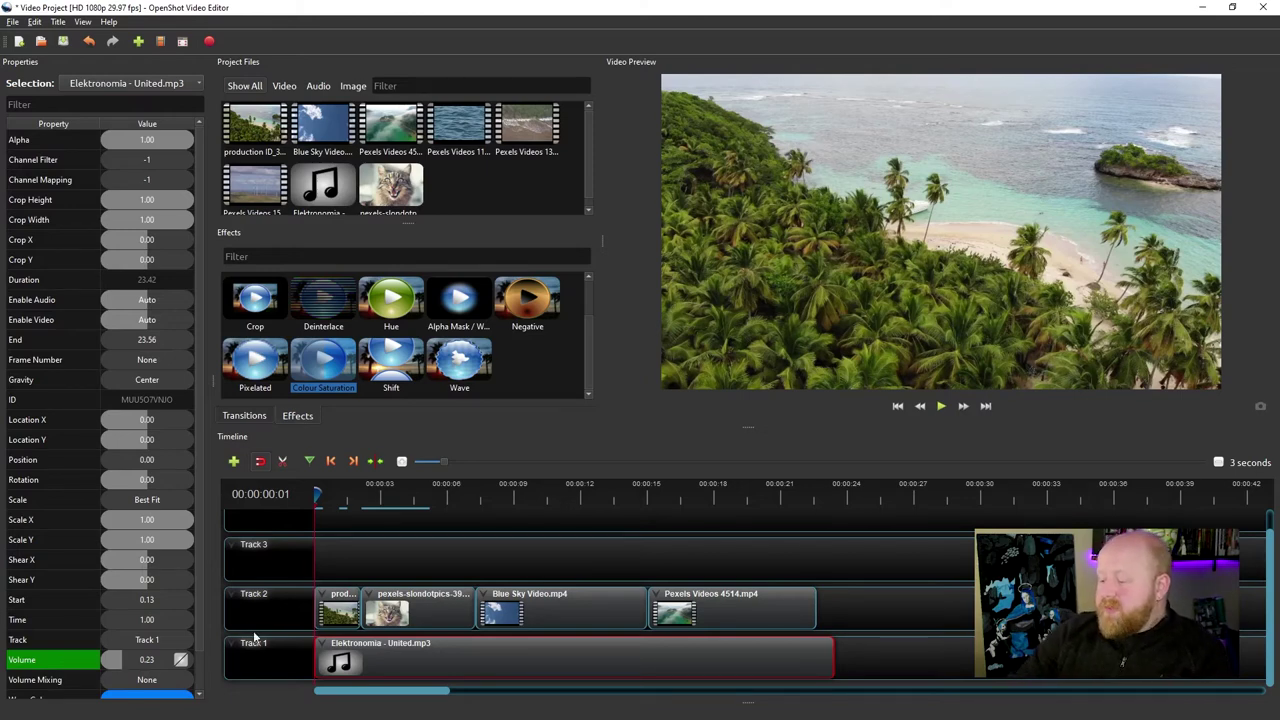
# Step: Remove the Volume keyframe from the audio clip at the start of the timeline
pyautogui.click(180, 661)
pyautogui.rightClick(180, 661)
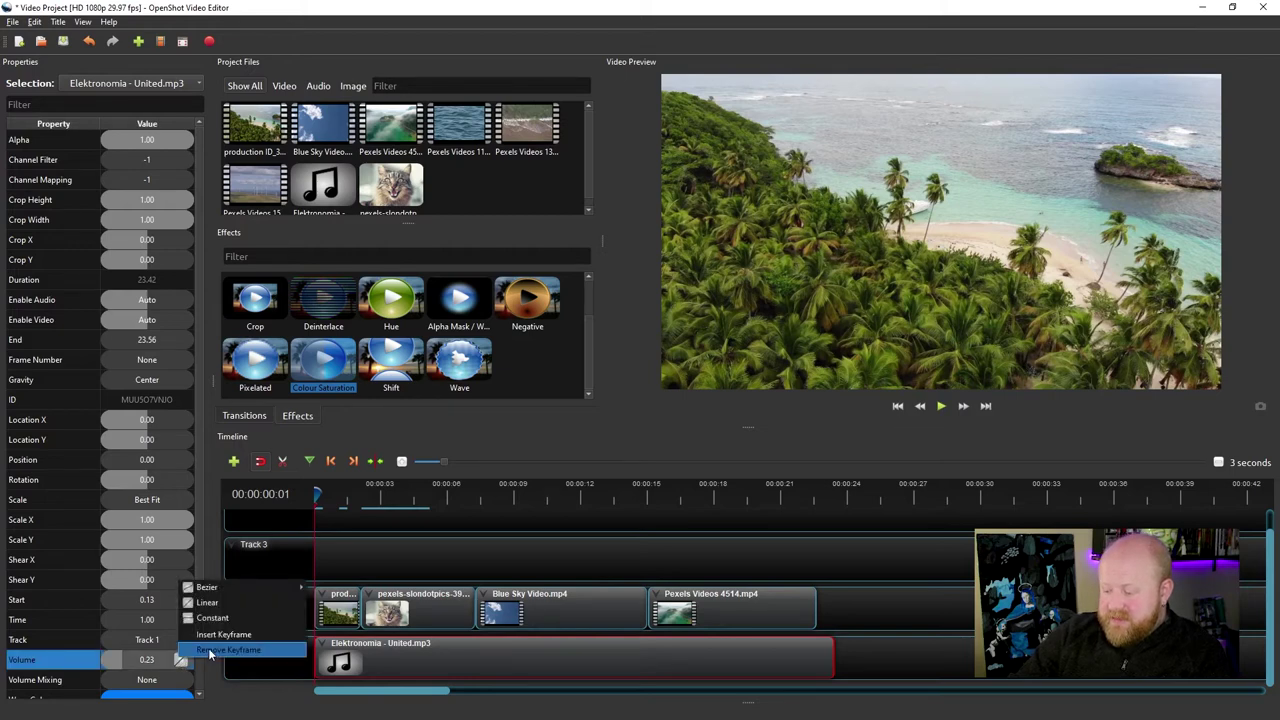
pyautogui.click(208, 648)
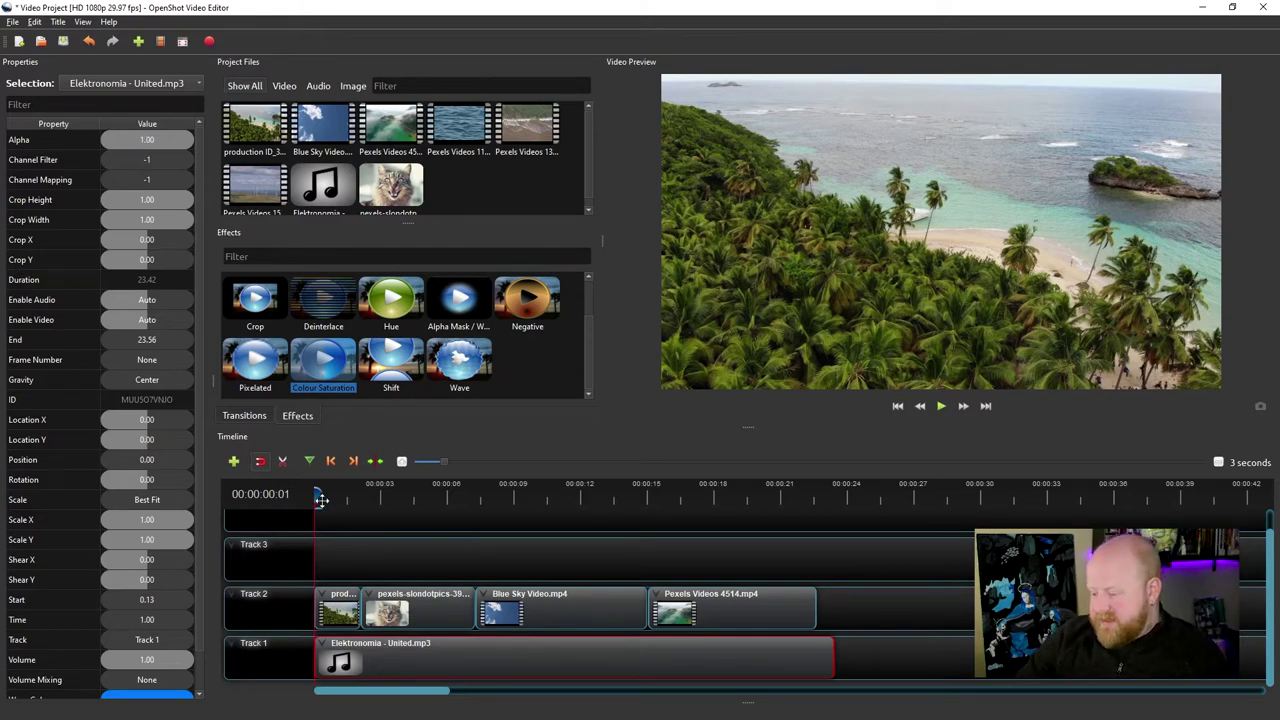
pyautogui.moveTo(316, 496); pyautogui.dragTo(325, 497)
pyautogui.moveTo(342, 497); pyautogui.dragTo(338, 500)
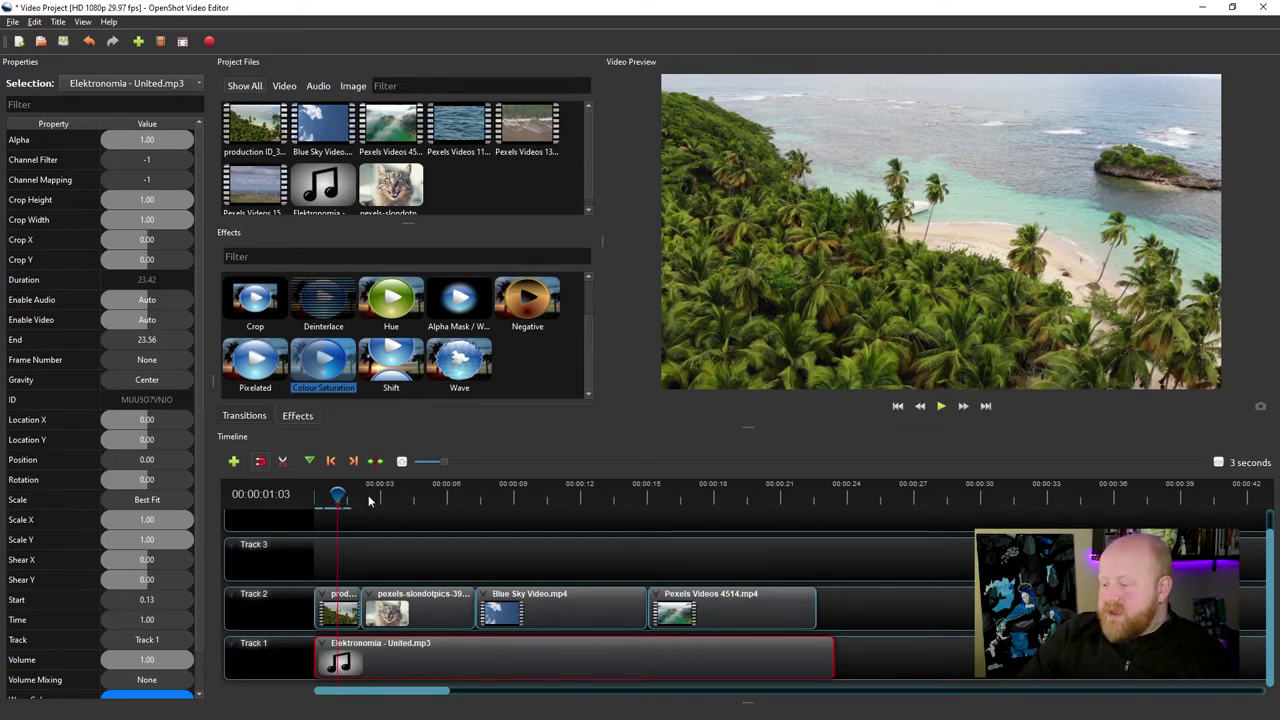
pyautogui.moveTo(337, 494); pyautogui.dragTo(305, 500)
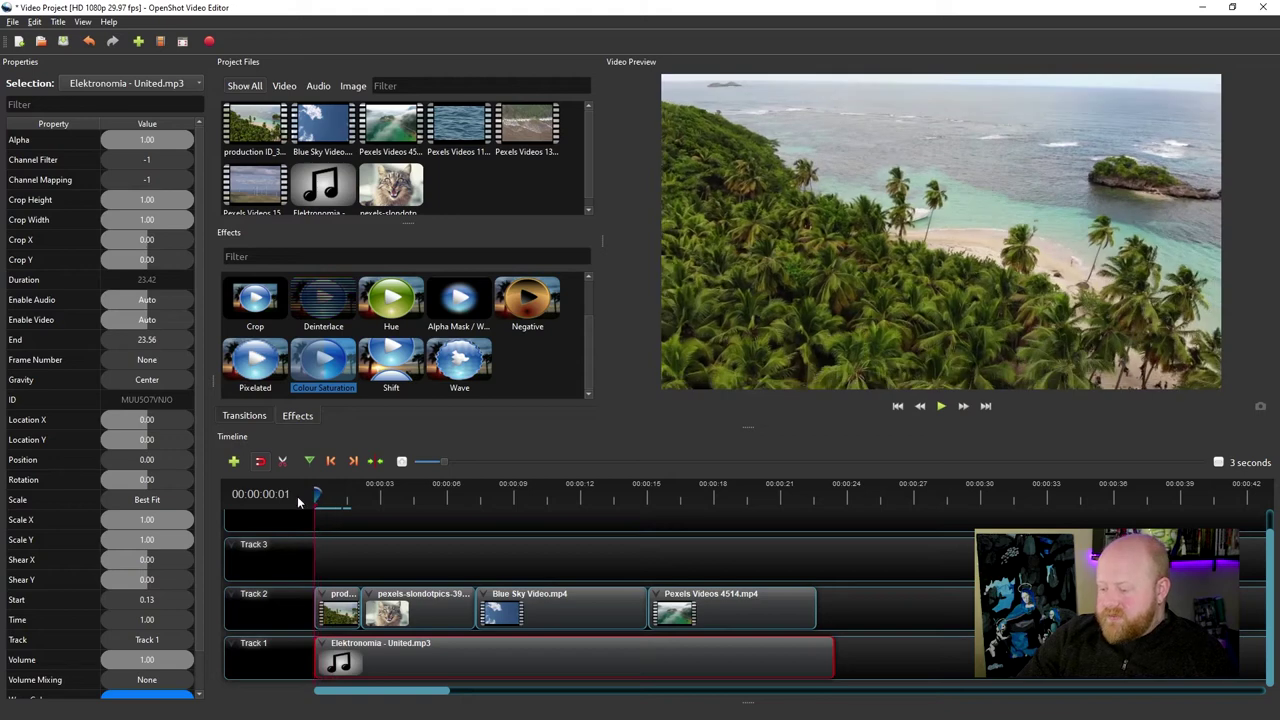
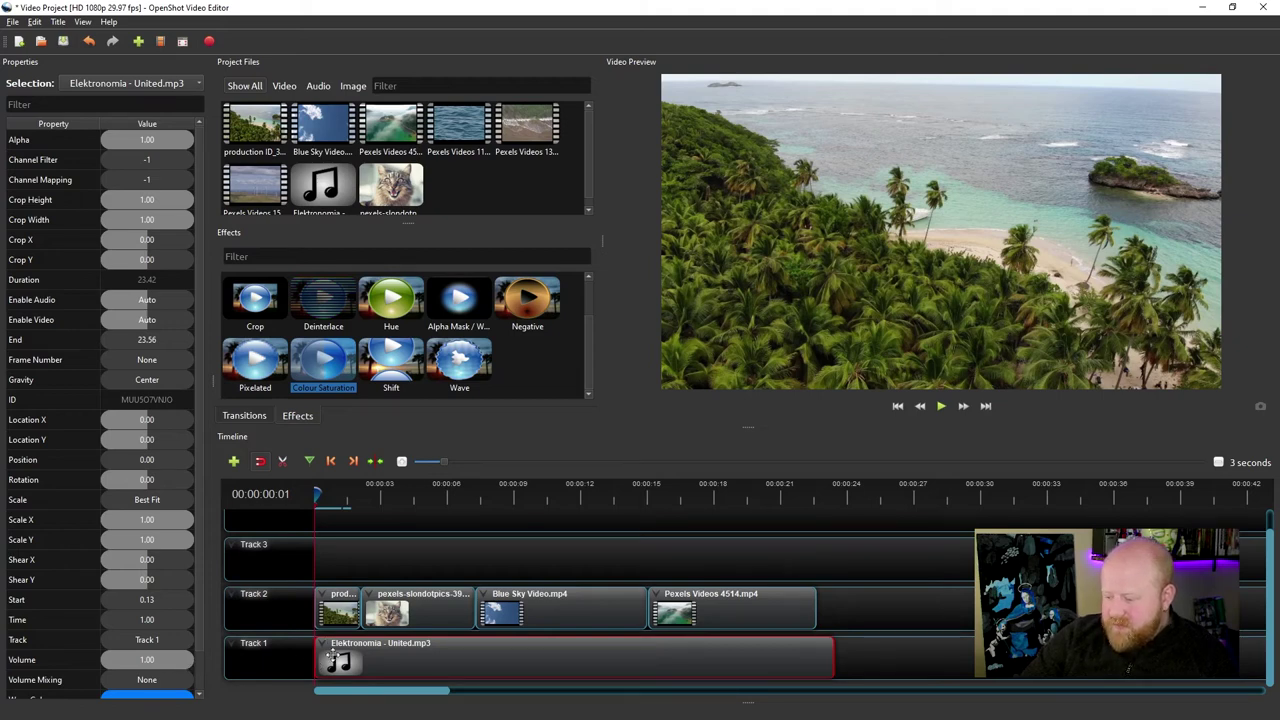
# Step: Set the audio clip's Volume to 0.00 at the timeline start, play the opening, and return the playhead to the start
pyautogui.moveTo(193, 663); pyautogui.dragTo(71, 665)
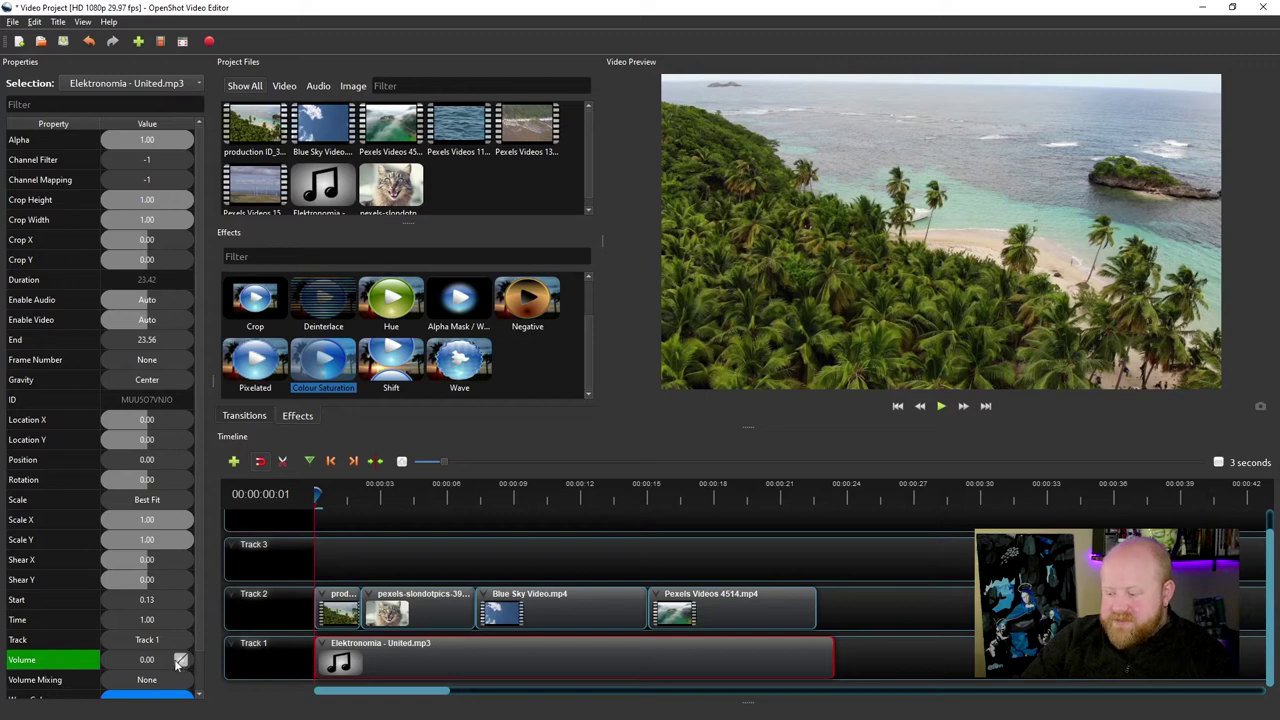
pyautogui.click(941, 407)
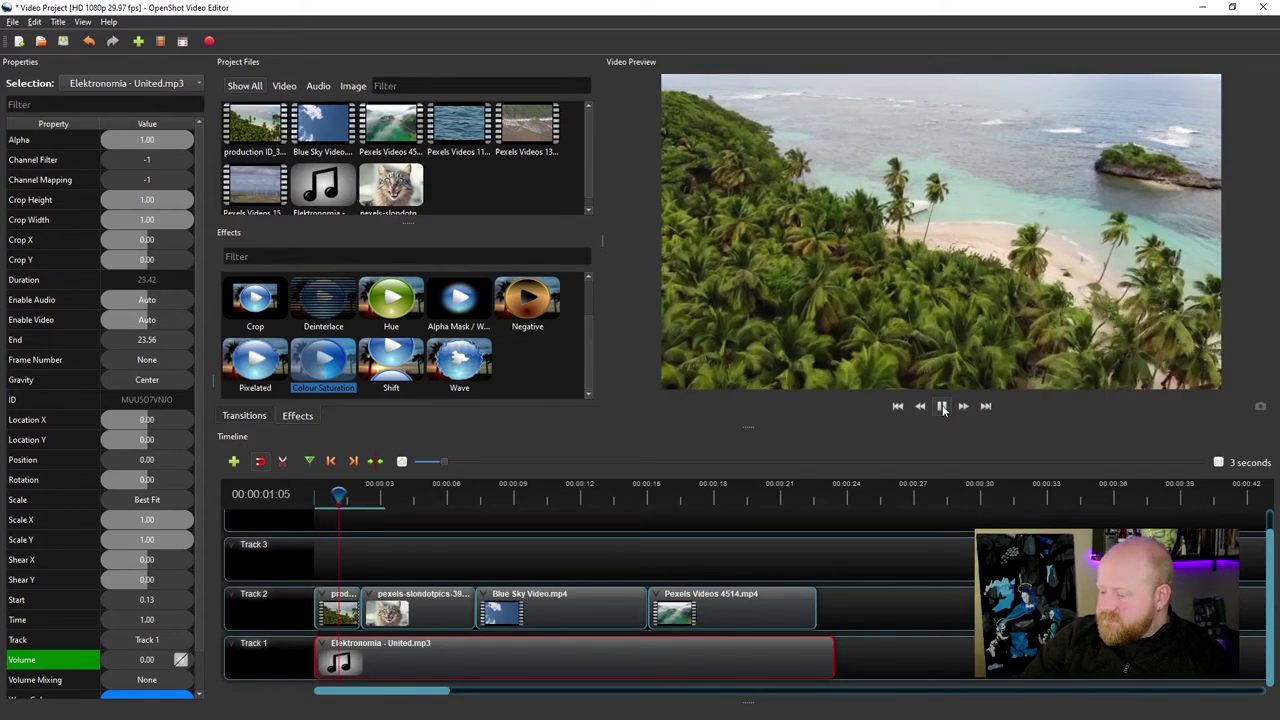
pyautogui.click(941, 407)
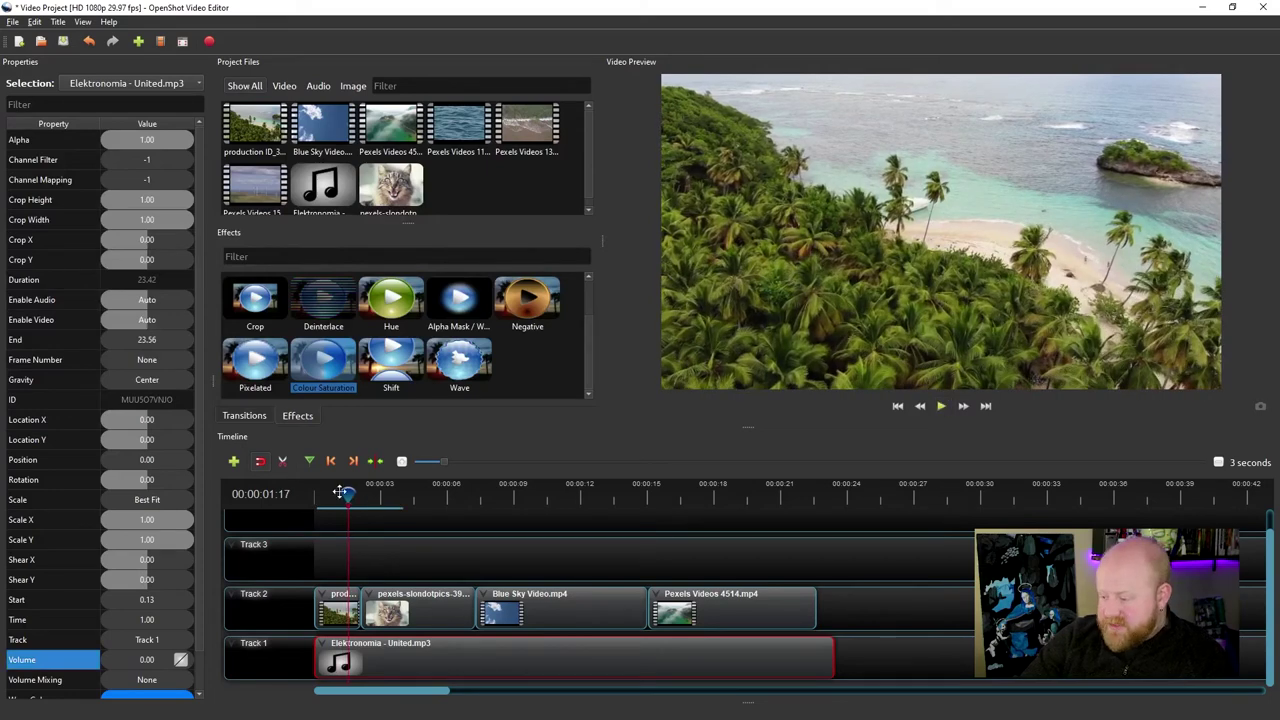
pyautogui.moveTo(348, 494); pyautogui.dragTo(316, 494)
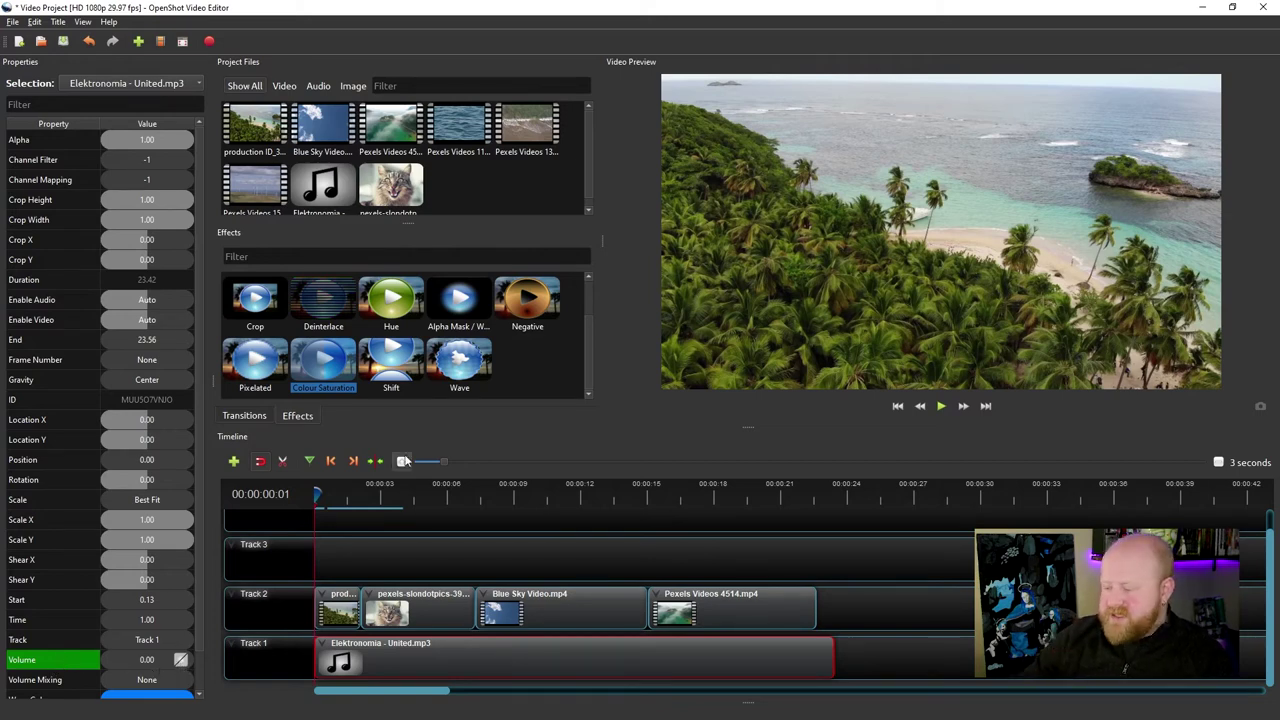
# Step: Insert a Volume keyframe at 0.00 on the Elektronomia audio clip at 00:00:01:02
pyautogui.moveTo(317, 493); pyautogui.dragTo(348, 494)
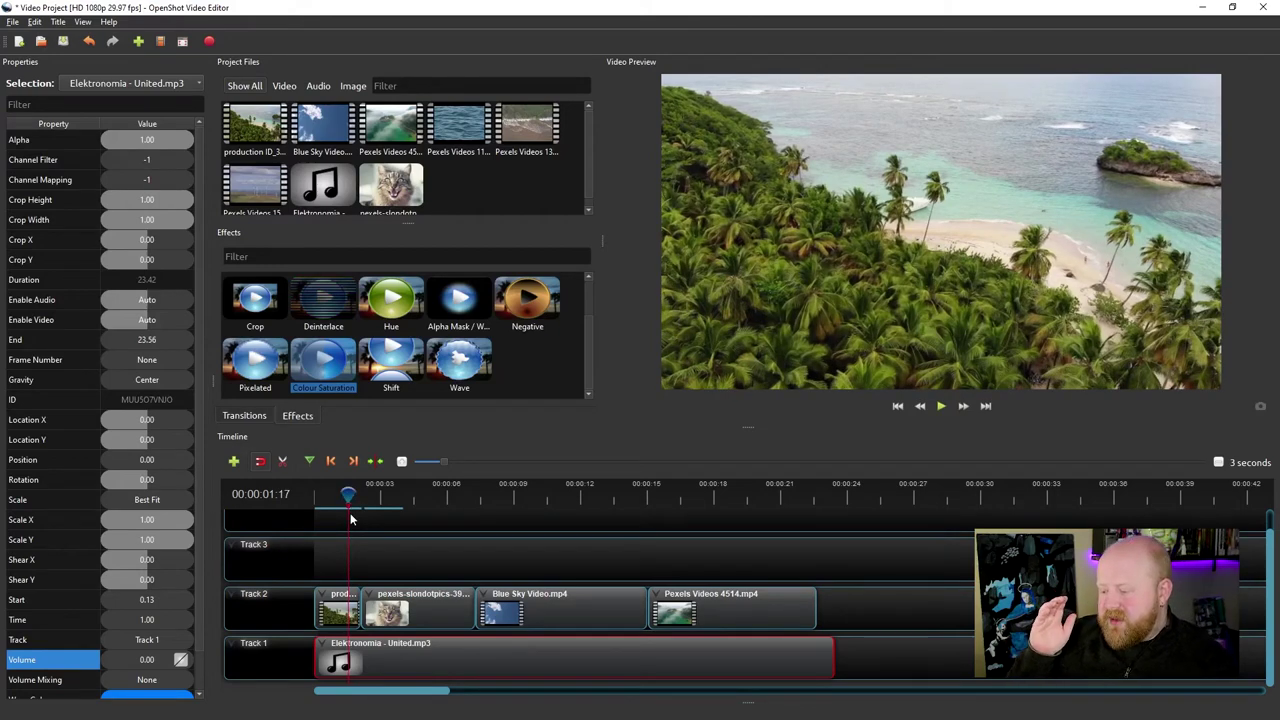
pyautogui.moveTo(348, 494); pyautogui.dragTo(338, 497)
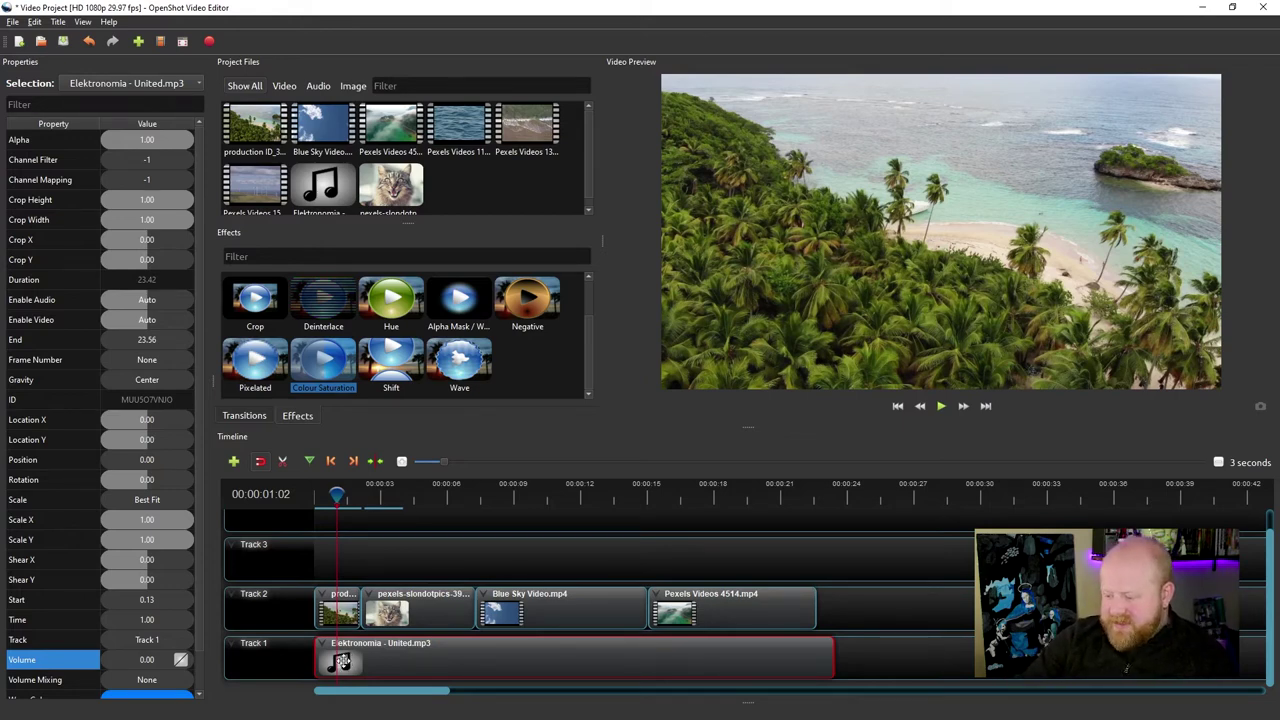
pyautogui.click(342, 662)
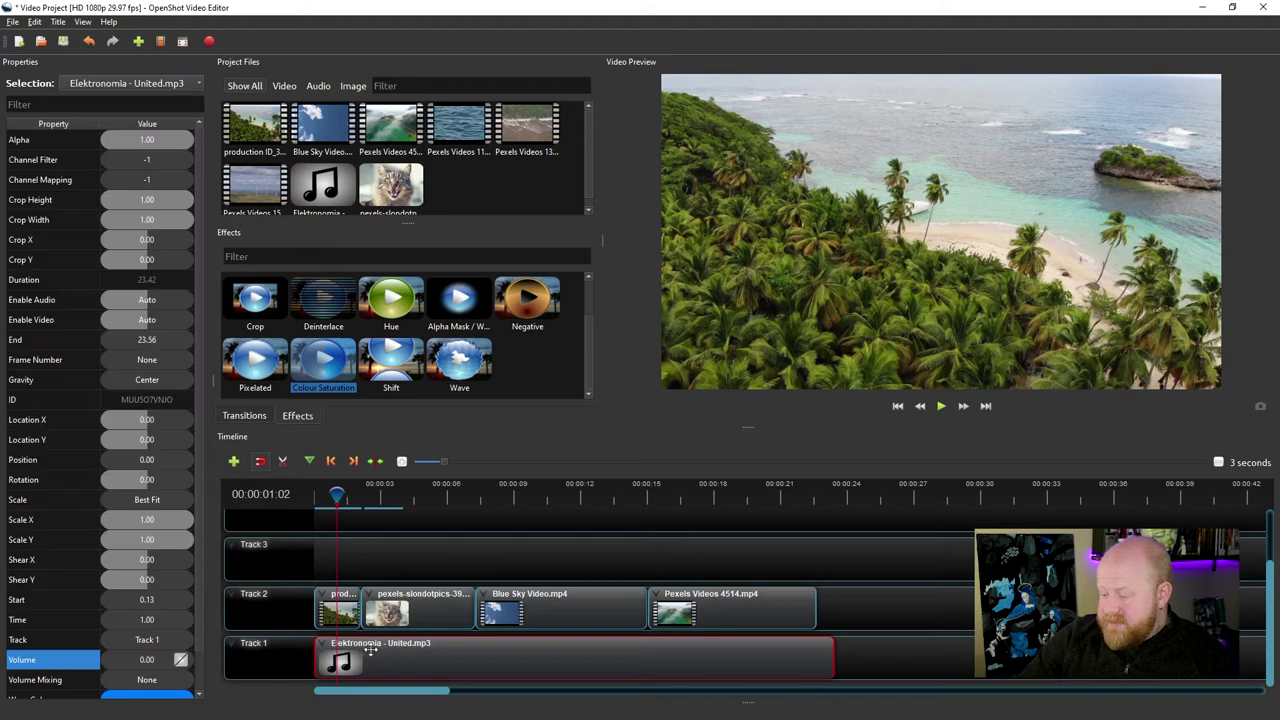
pyautogui.rightClick(165, 658)
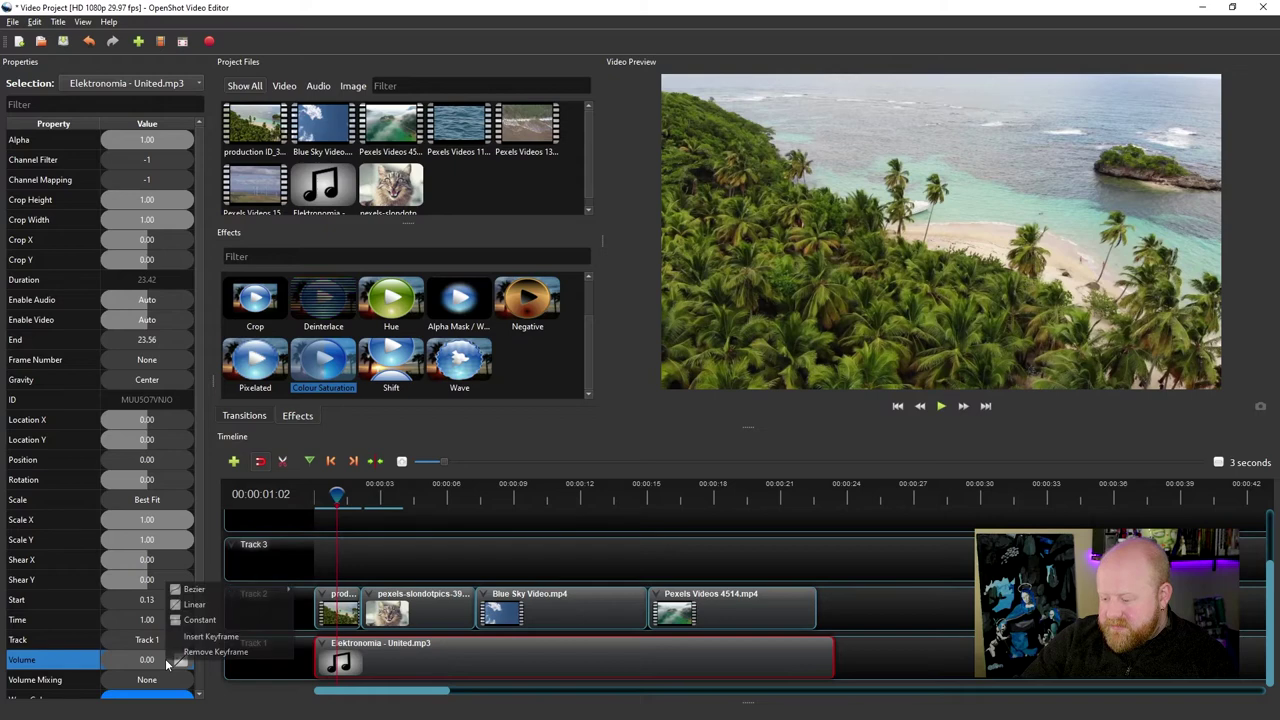
pyautogui.click(216, 636)
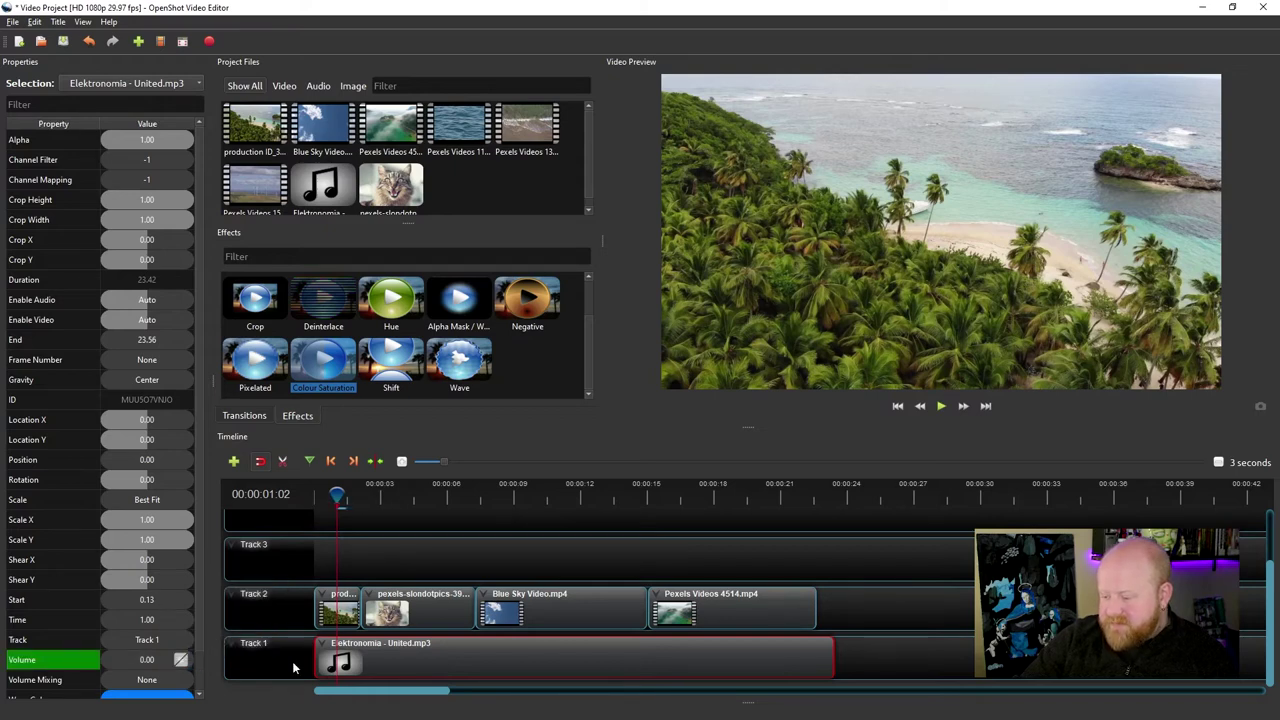
# Step: Scrub between the start of the timeline and 00:00:01:02 to check the audio clip's Volume keyframes
pyautogui.moveTo(339, 495); pyautogui.dragTo(296, 501)
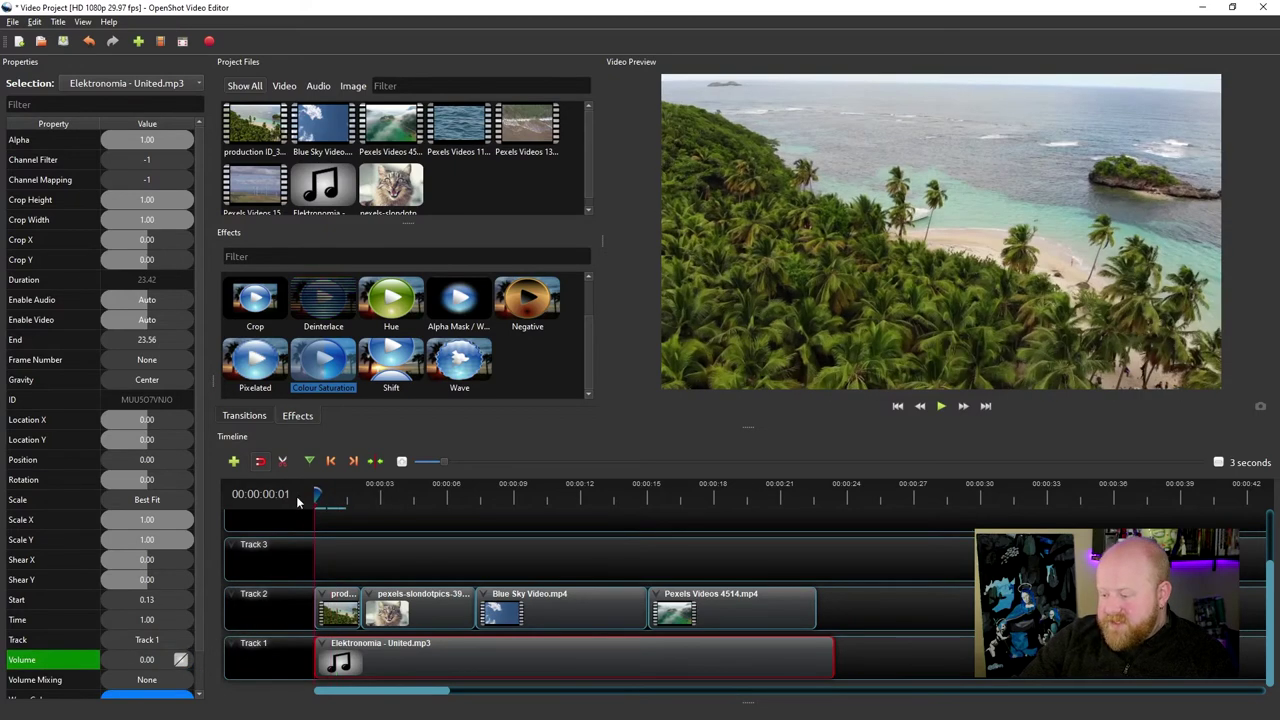
pyautogui.click(318, 494)
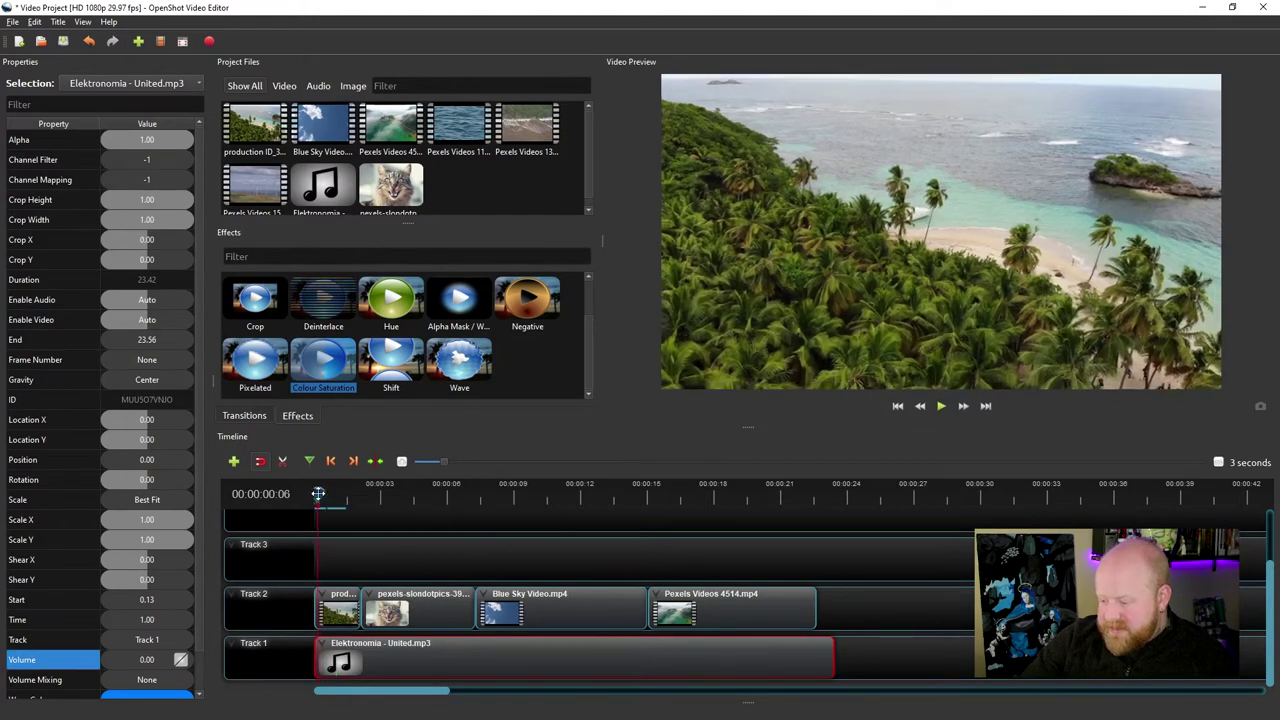
pyautogui.moveTo(318, 494); pyautogui.dragTo(336, 496)
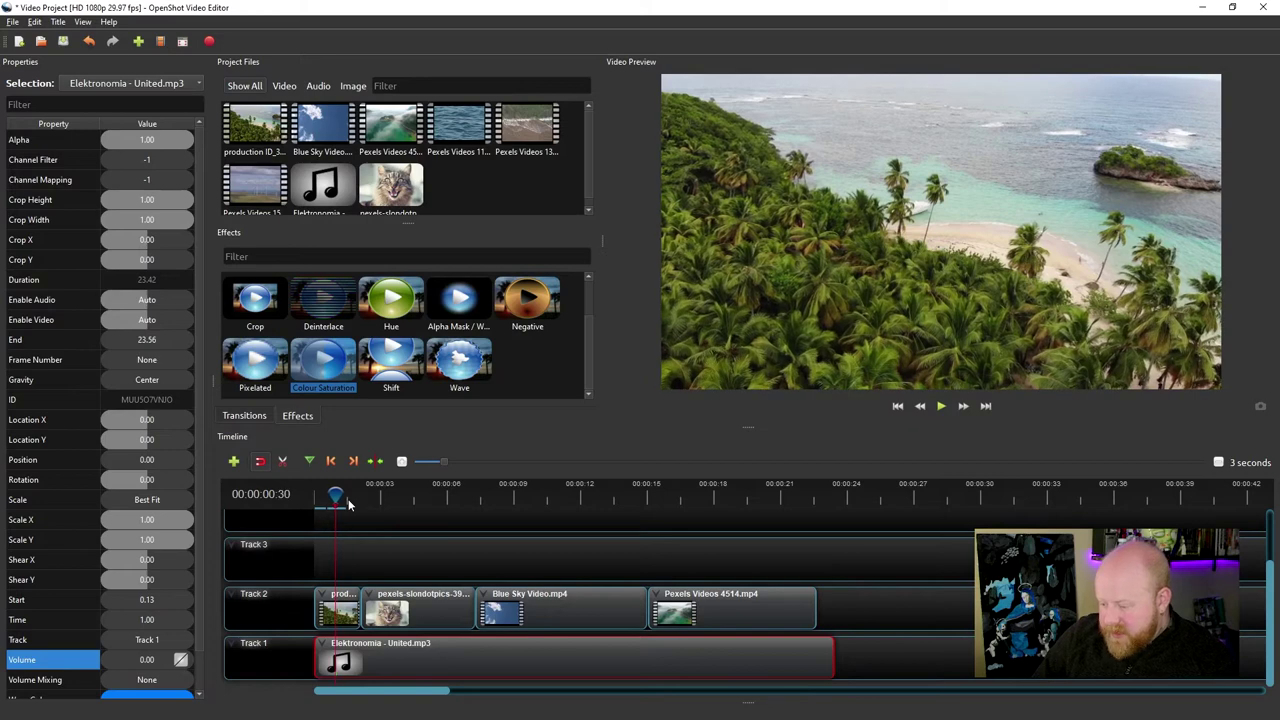
pyautogui.press('Right')
pyautogui.press('Right')
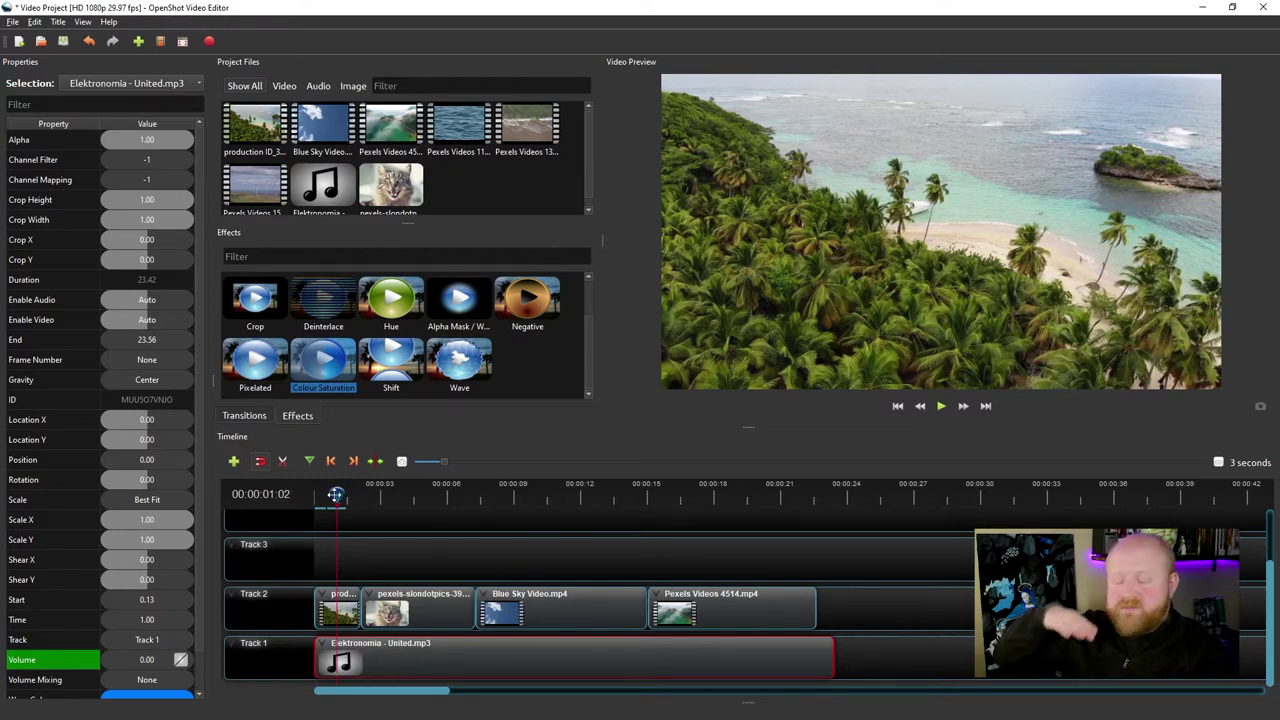
# Step: Set the audio clip's Volume to 1.00 at 00:00:02:01 and move the playhead on to 00:00:02:21
pyautogui.moveTo(336, 494); pyautogui.dragTo(358, 494)
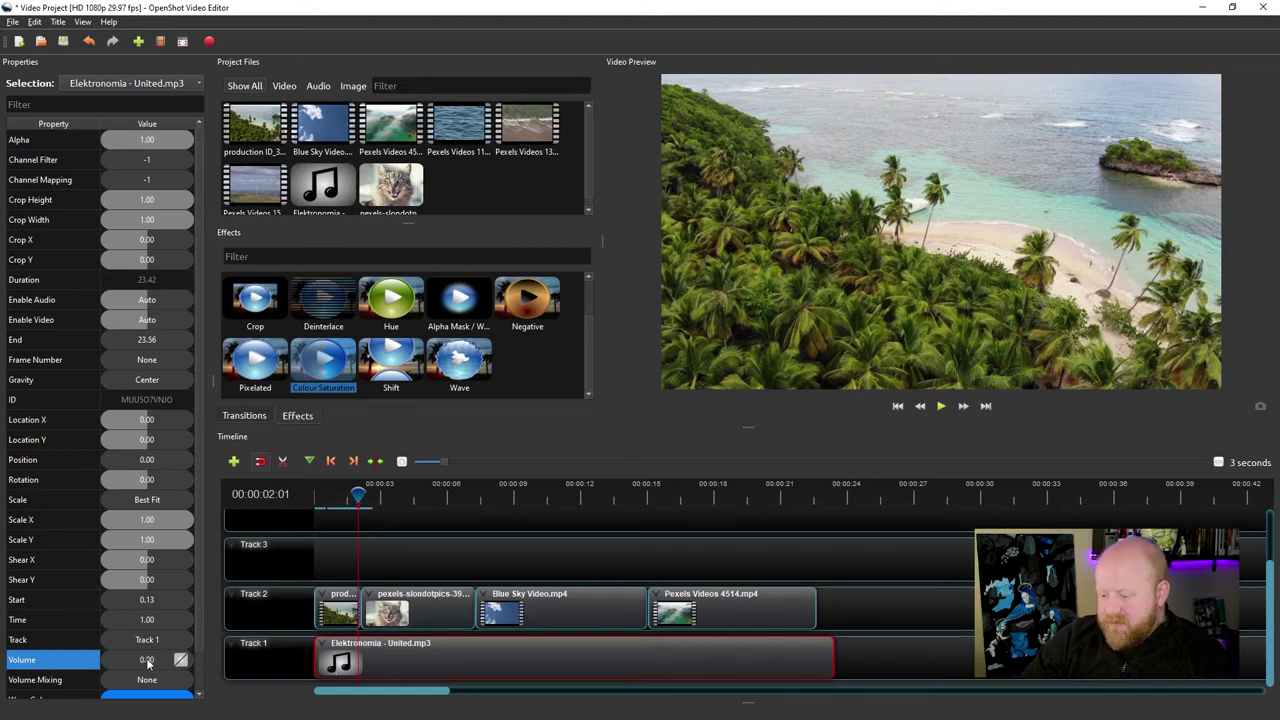
pyautogui.moveTo(147, 661); pyautogui.dragTo(209, 663)
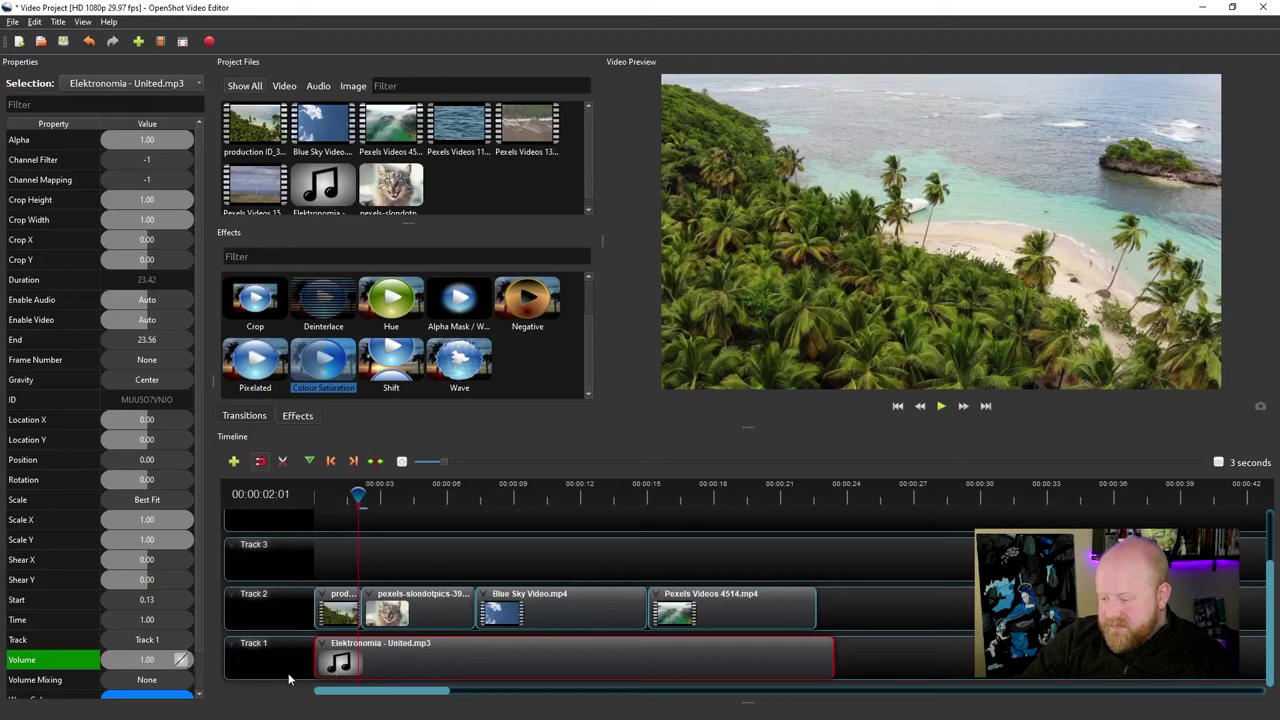
pyautogui.moveTo(357, 496); pyautogui.dragTo(373, 505)
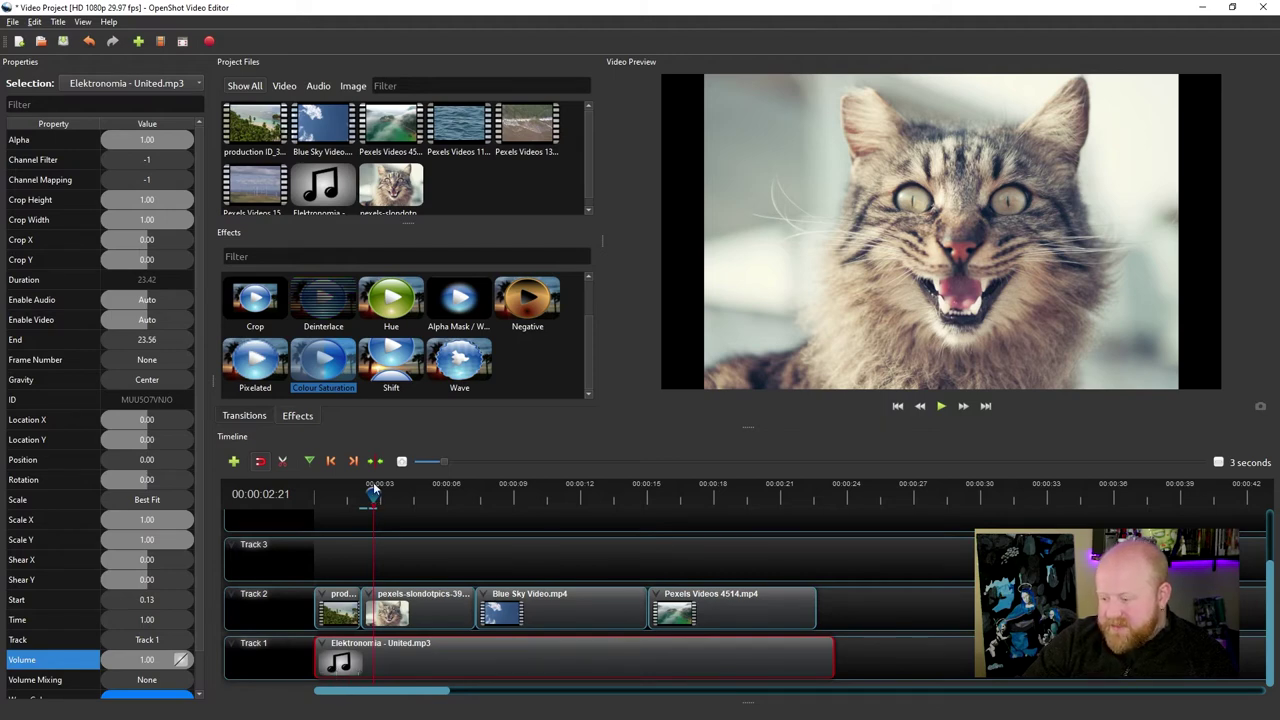
# Step: Play the opening from the timeline start, then scrub between 00:00:00:25 and 00:00:02:17 to check the audio clip's Volume
pyautogui.moveTo(370, 490); pyautogui.dragTo(303, 502)
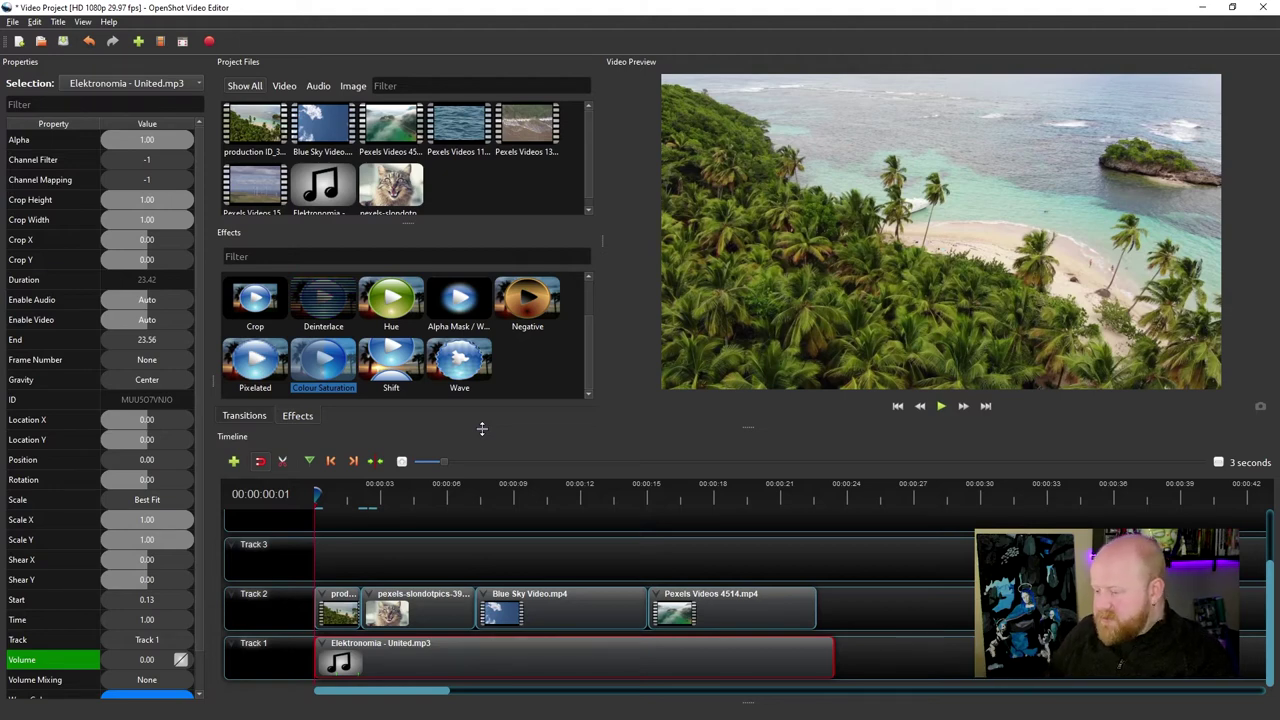
pyautogui.press('space')
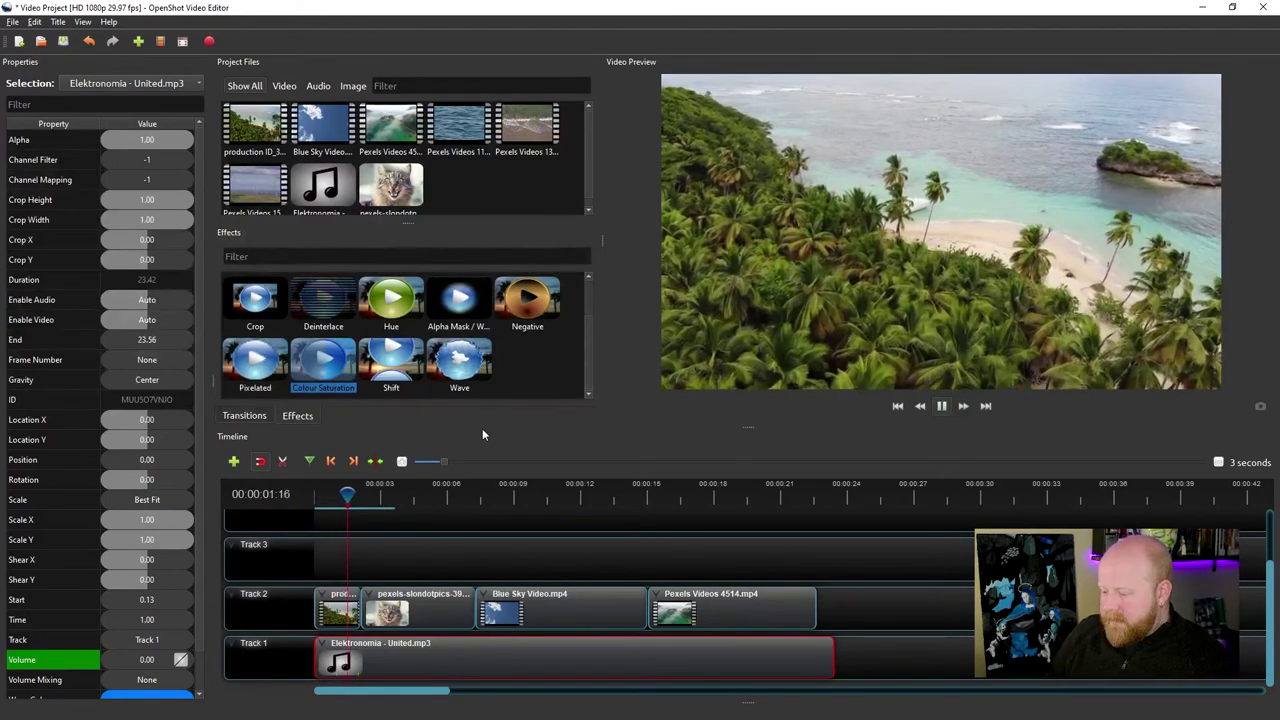
pyautogui.press('space')
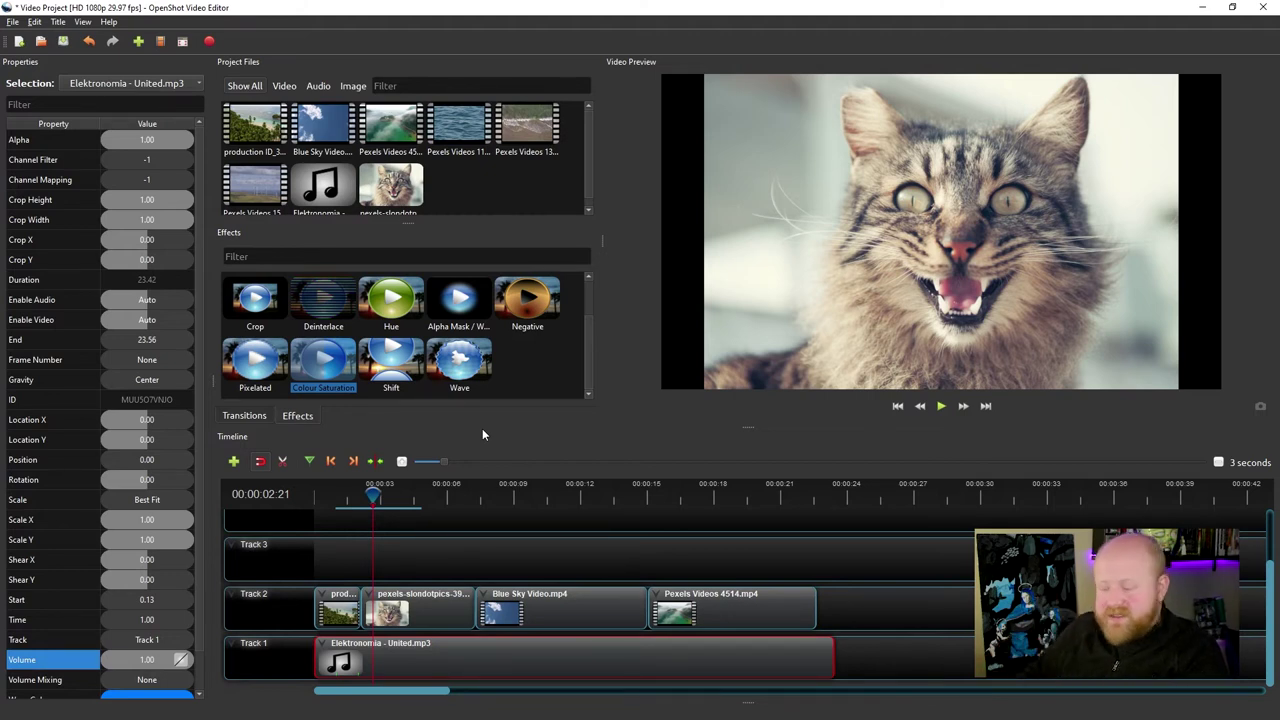
pyautogui.moveTo(373, 495); pyautogui.dragTo(332, 505)
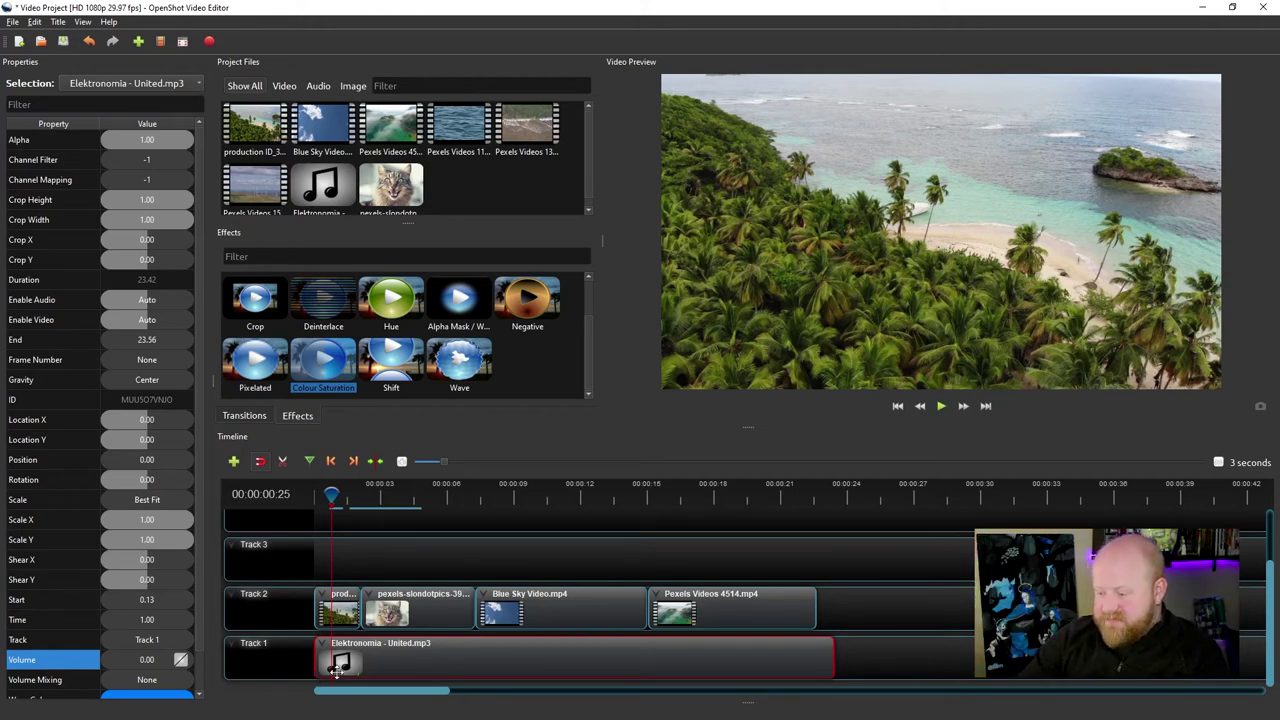
pyautogui.moveTo(332, 495); pyautogui.dragTo(370, 495)
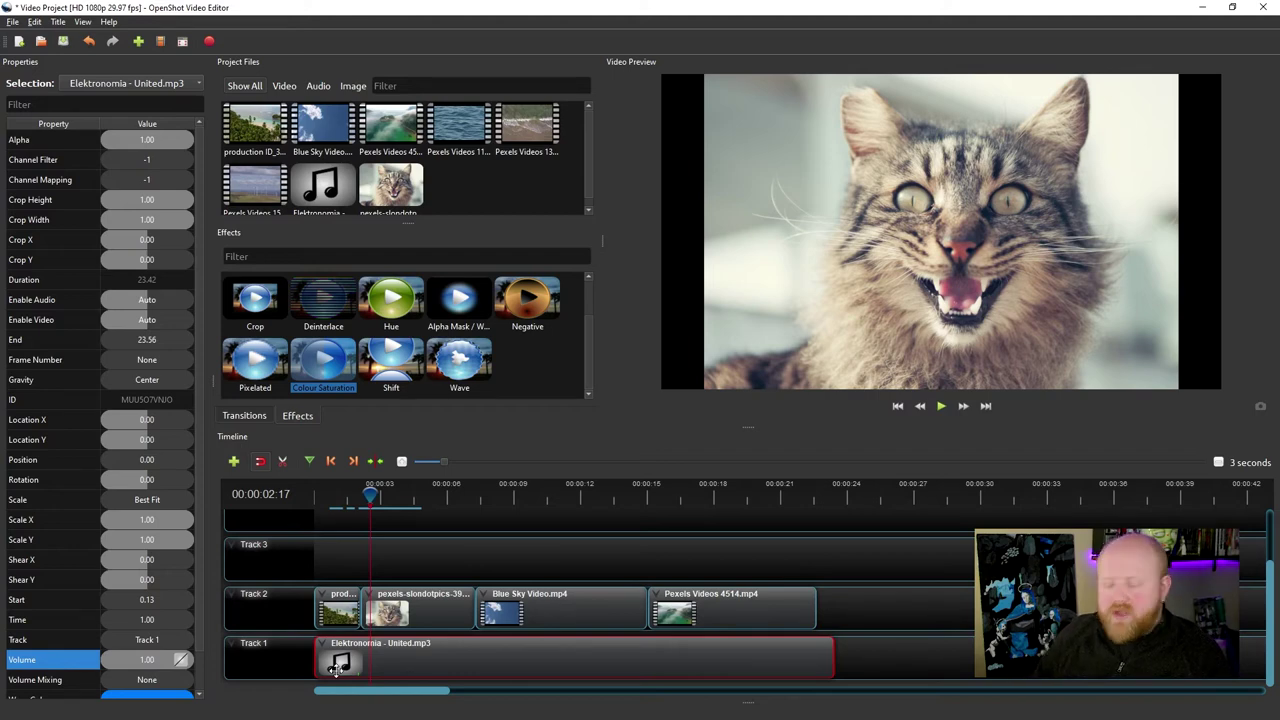
# Step: Save the project and move the playhead back to the Volume keyframe at 00:00:02:01
pyautogui.hotkey('ctrl', 's')
pyautogui.click(370, 495)
pyautogui.moveTo(370, 495); pyautogui.dragTo(358, 496)
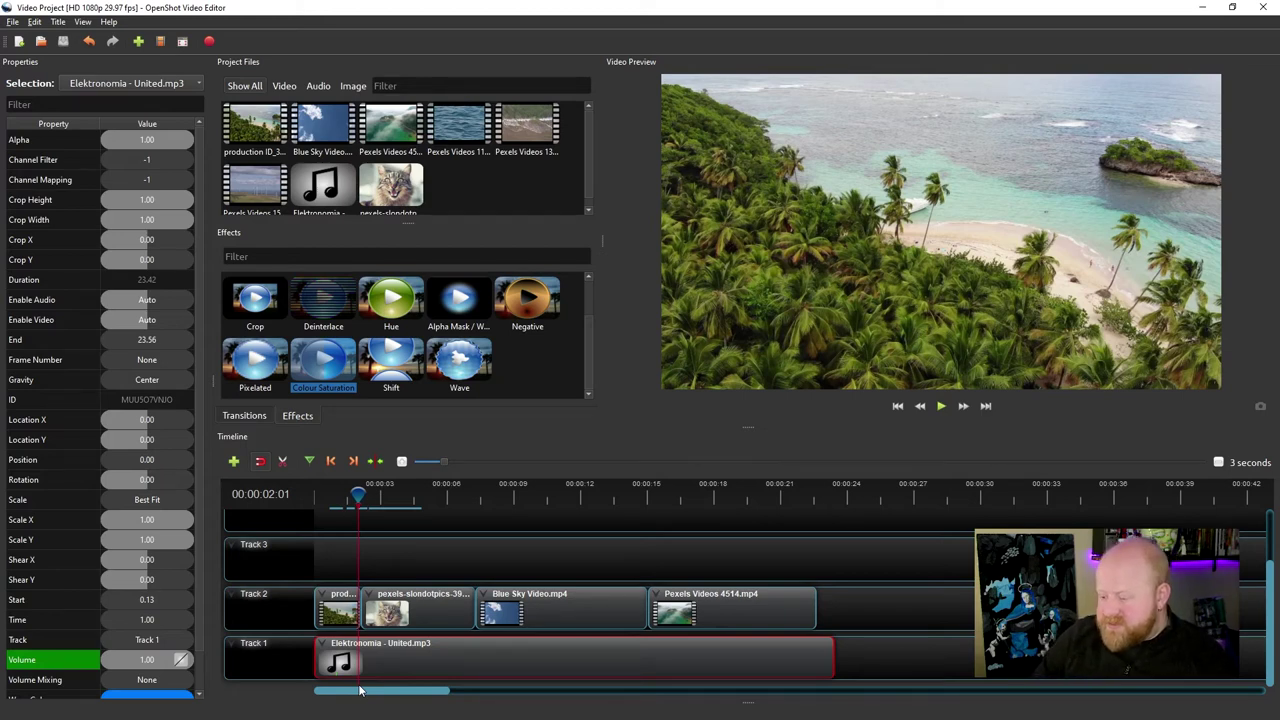
# Step: Move frame by frame between 00:00:02:01 and 00:00:02:10 to examine the audio clip's Volume keyframe
pyautogui.click(82, 663)
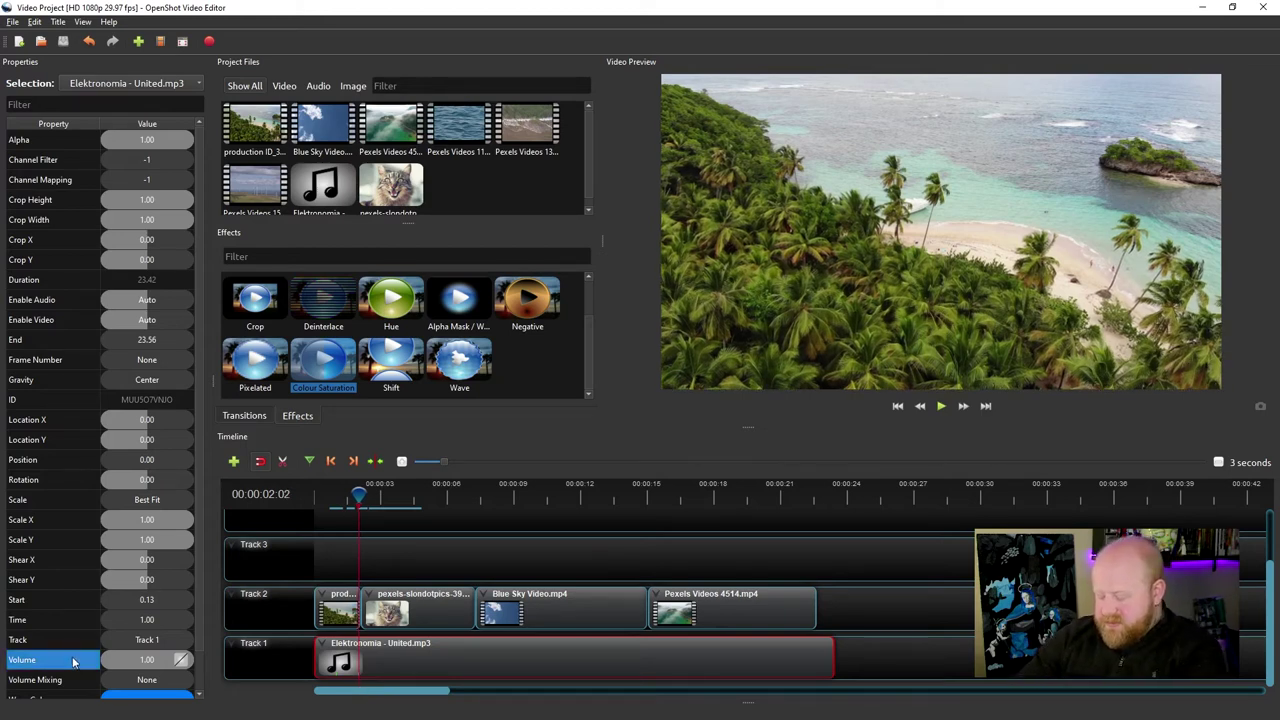
pyautogui.press('Left')
pyautogui.press('Left')
pyautogui.press('Left')
pyautogui.press('Left')
pyautogui.press('Left')
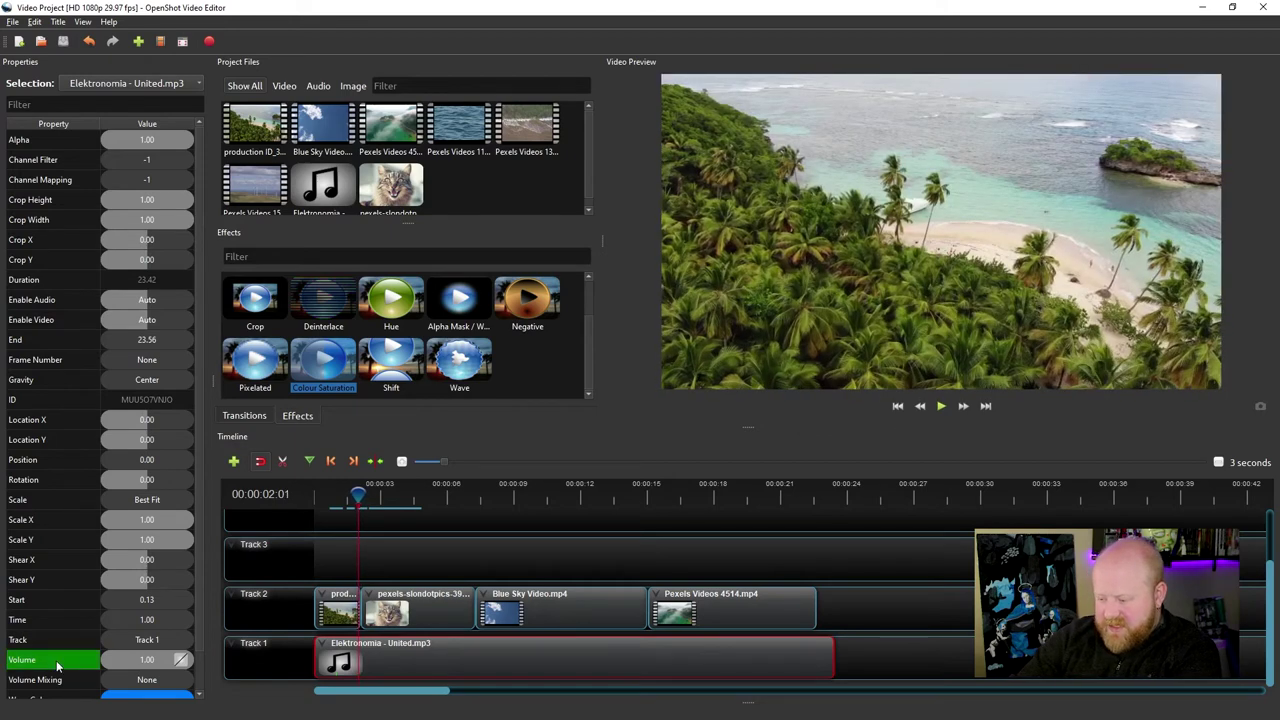
pyautogui.press('Right')
pyautogui.press('Right')
pyautogui.press('Right')
pyautogui.press('Right')
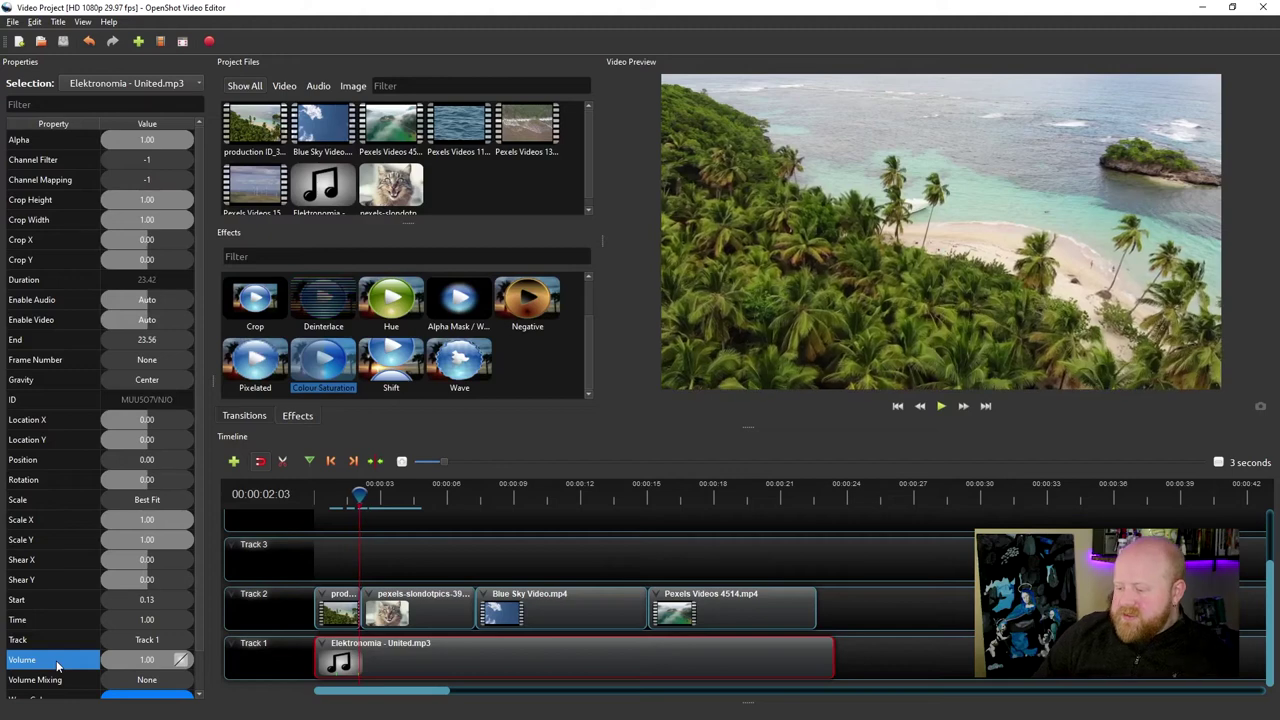
pyautogui.press('Right')
pyautogui.press('Right')
pyautogui.press('Right')
pyautogui.press('Right')
pyautogui.press('Right')
pyautogui.press('Right')
pyautogui.press('Right')
pyautogui.press('Right')
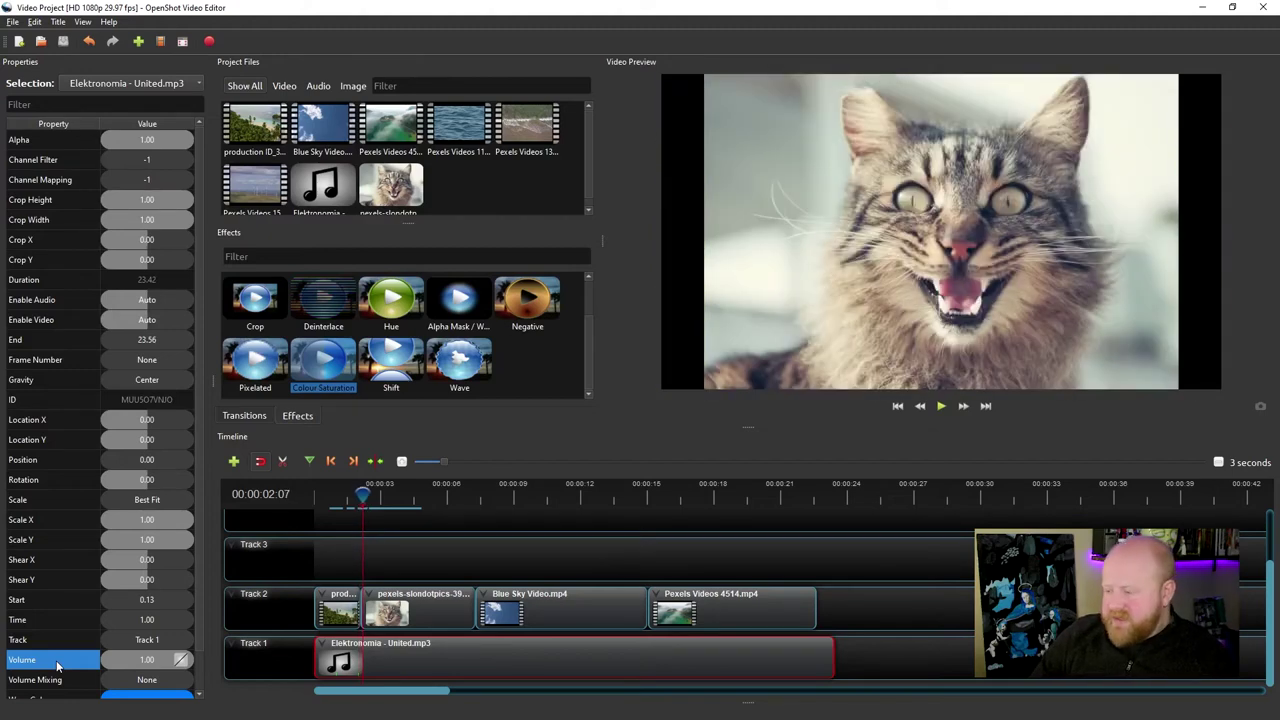
pyautogui.press('Left')
pyautogui.press('Left')
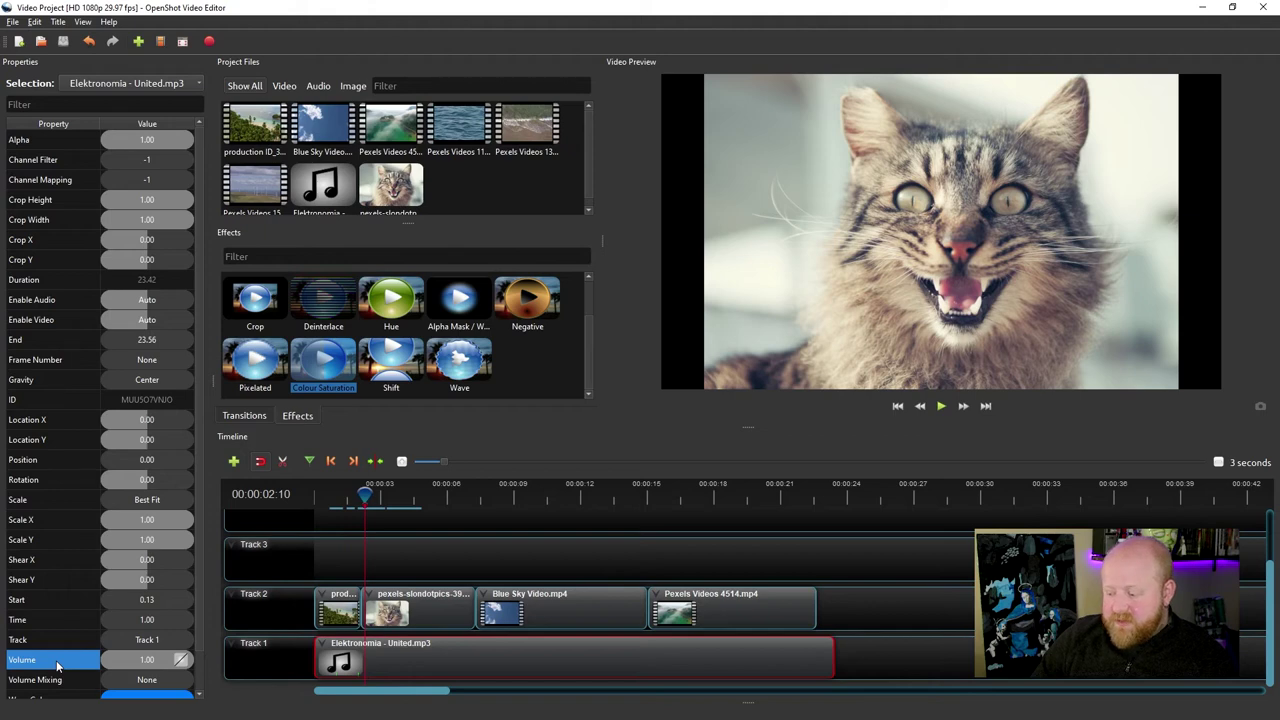
pyautogui.press('Left')
pyautogui.press('Left')
pyautogui.press('Left')
pyautogui.press('Left')
pyautogui.press('Left')
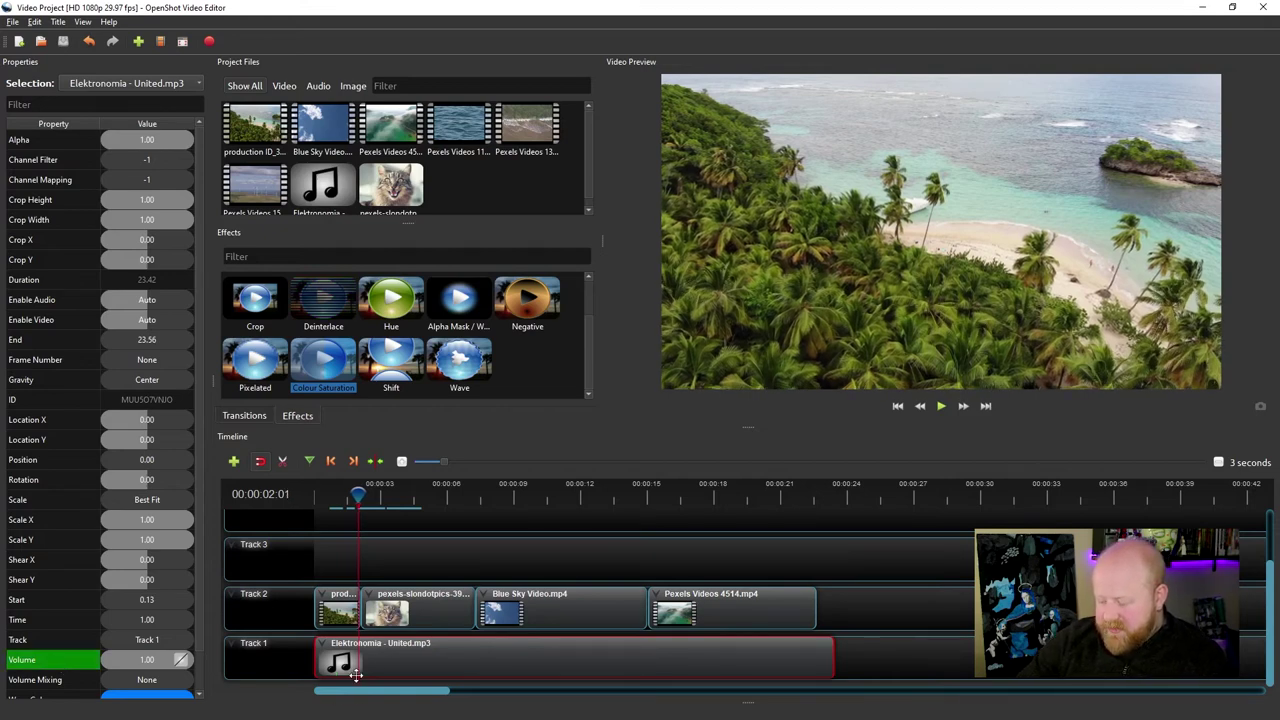
# Step: Set the audio clip's Volume to 0.51 at 00:00:02:01 and to 1.00 at 00:00:02:02
pyautogui.scroll(2, 355, 675)
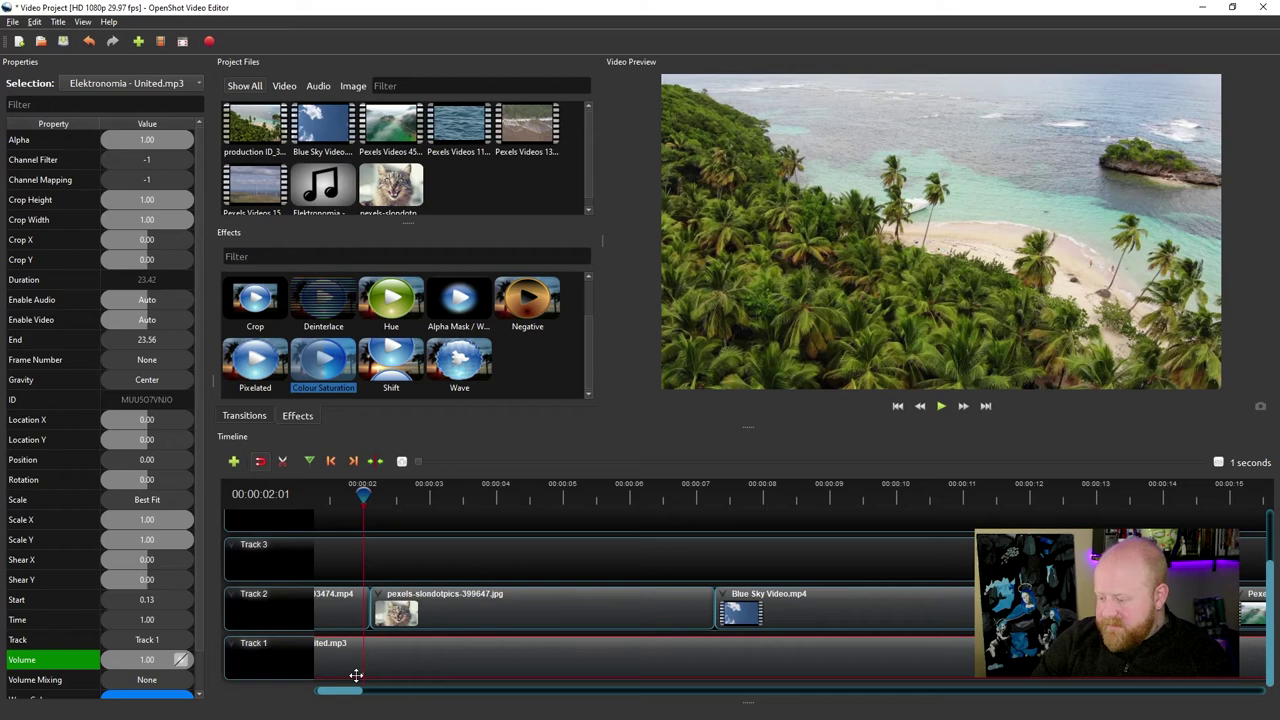
pyautogui.press('Right')
pyautogui.press('Right')
pyautogui.press('Right')
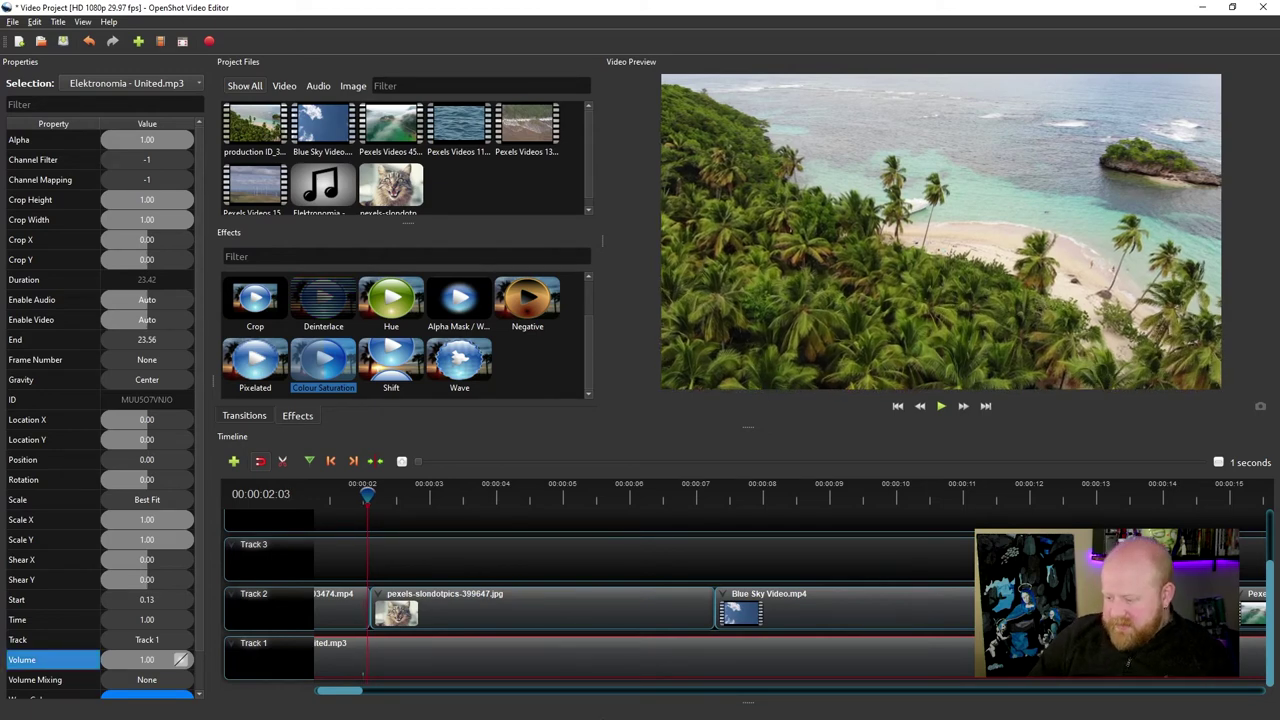
pyautogui.press('Left')
pyautogui.press('Left')
pyautogui.press('Left')
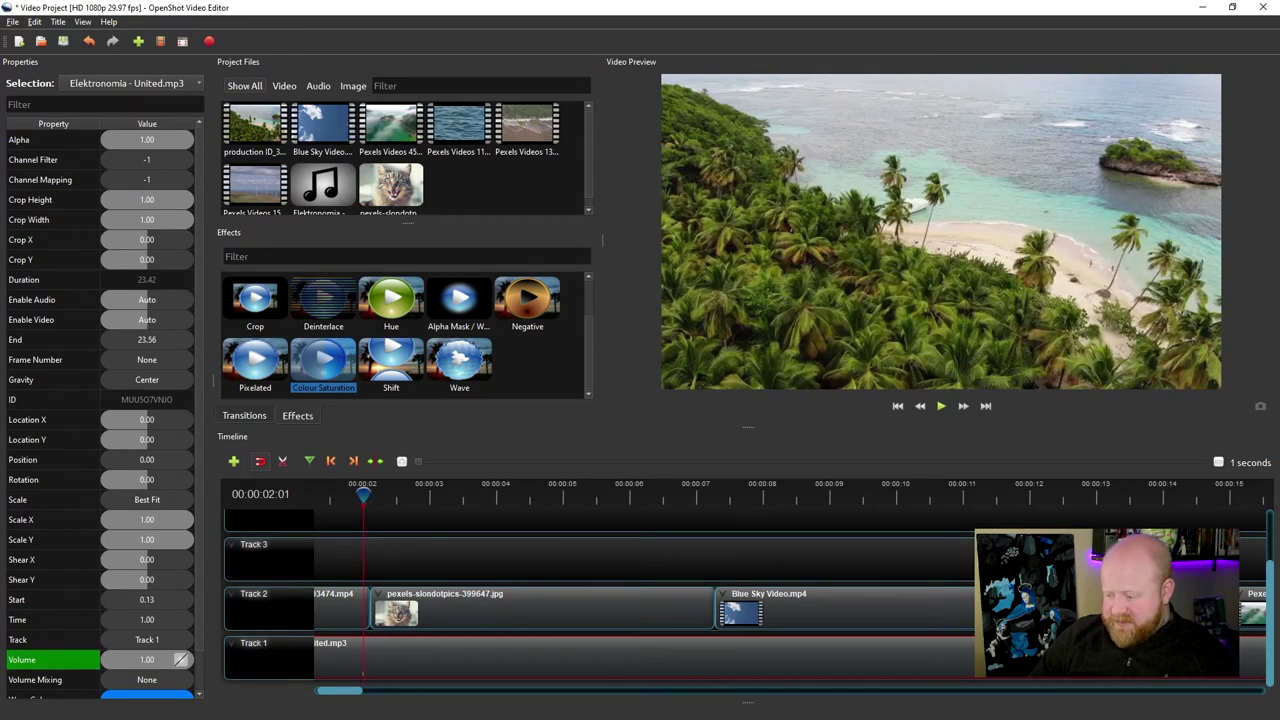
pyautogui.click(160, 662)
pyautogui.moveTo(141, 661); pyautogui.dragTo(152, 666)
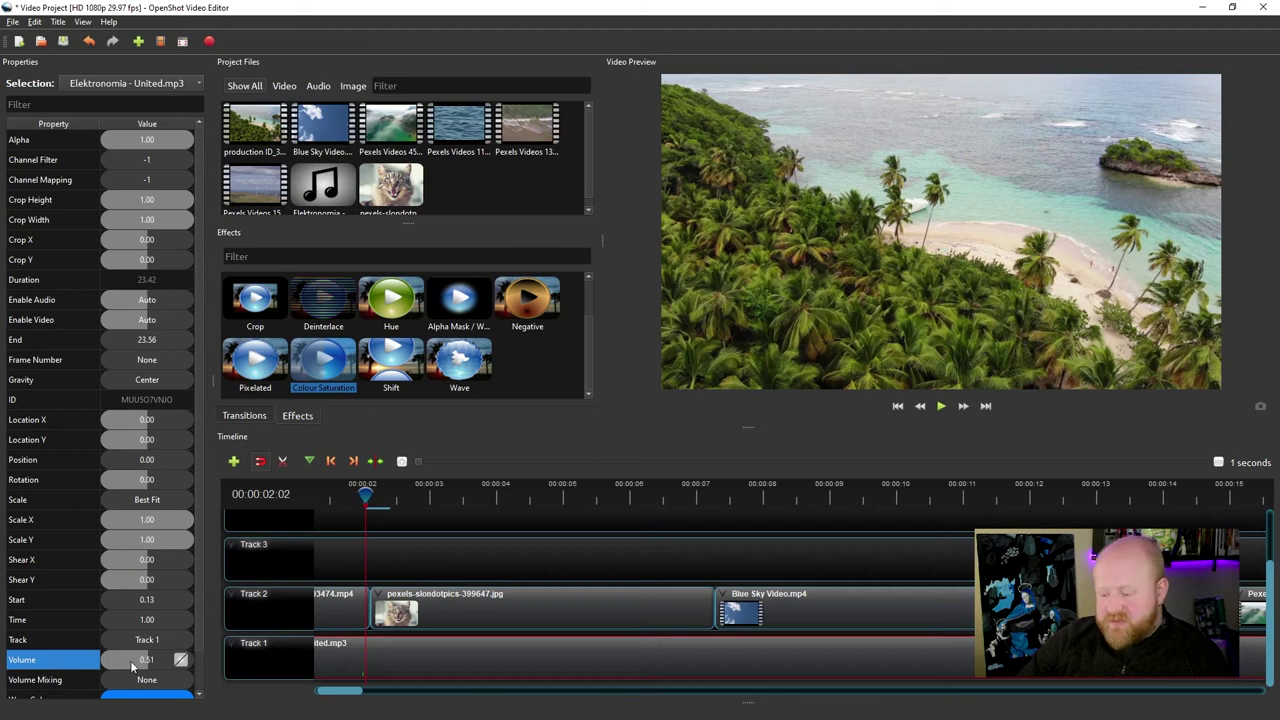
pyautogui.moveTo(146, 662); pyautogui.dragTo(190, 661)
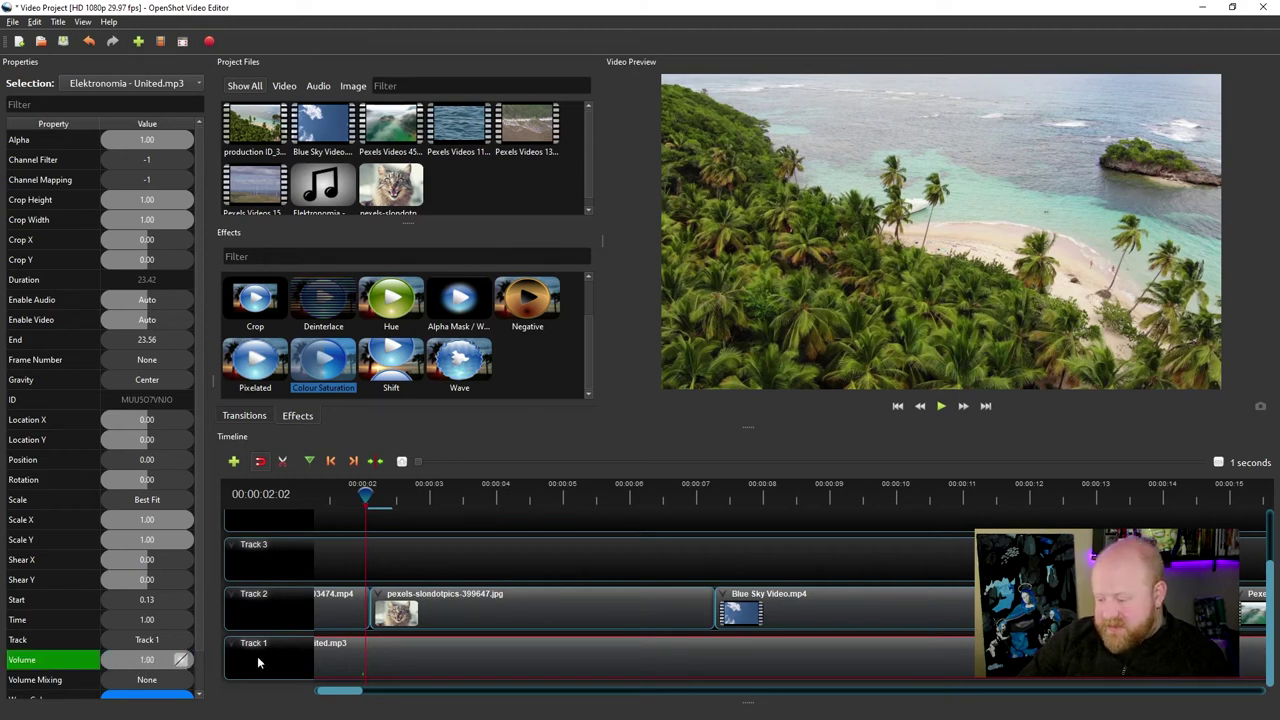
# Step: Move frame by frame between 00:00:02:01 and 00:00:02:03 to compare the audio clip's adjacent Volume keyframes
pyautogui.press('Right')
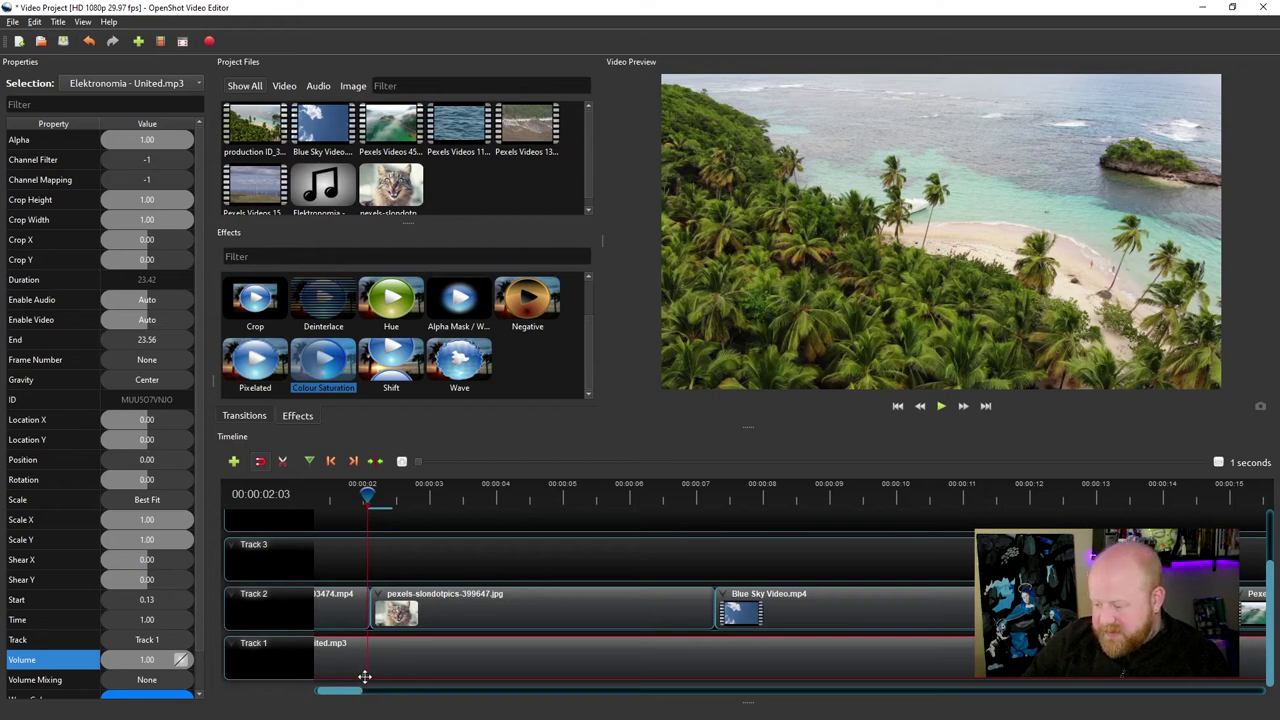
pyautogui.press('Left')
pyautogui.press('Left')
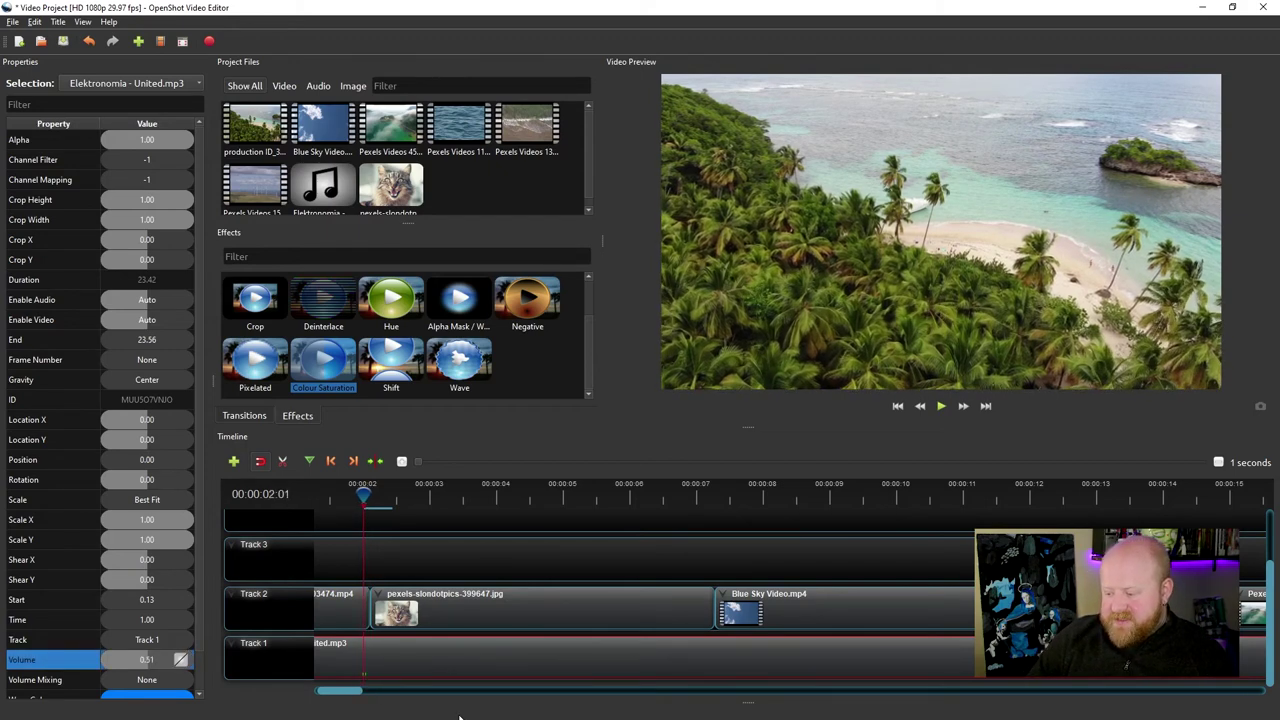
pyautogui.press('Right')
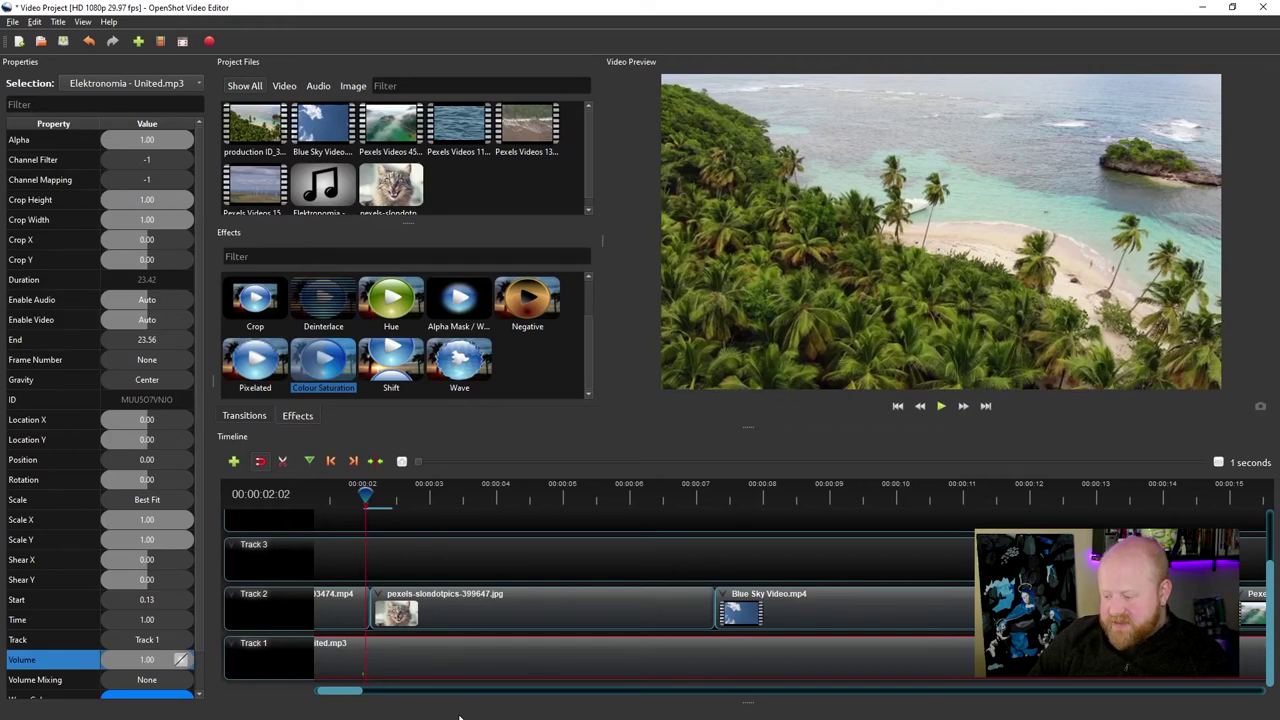
pyautogui.click(420, 659)
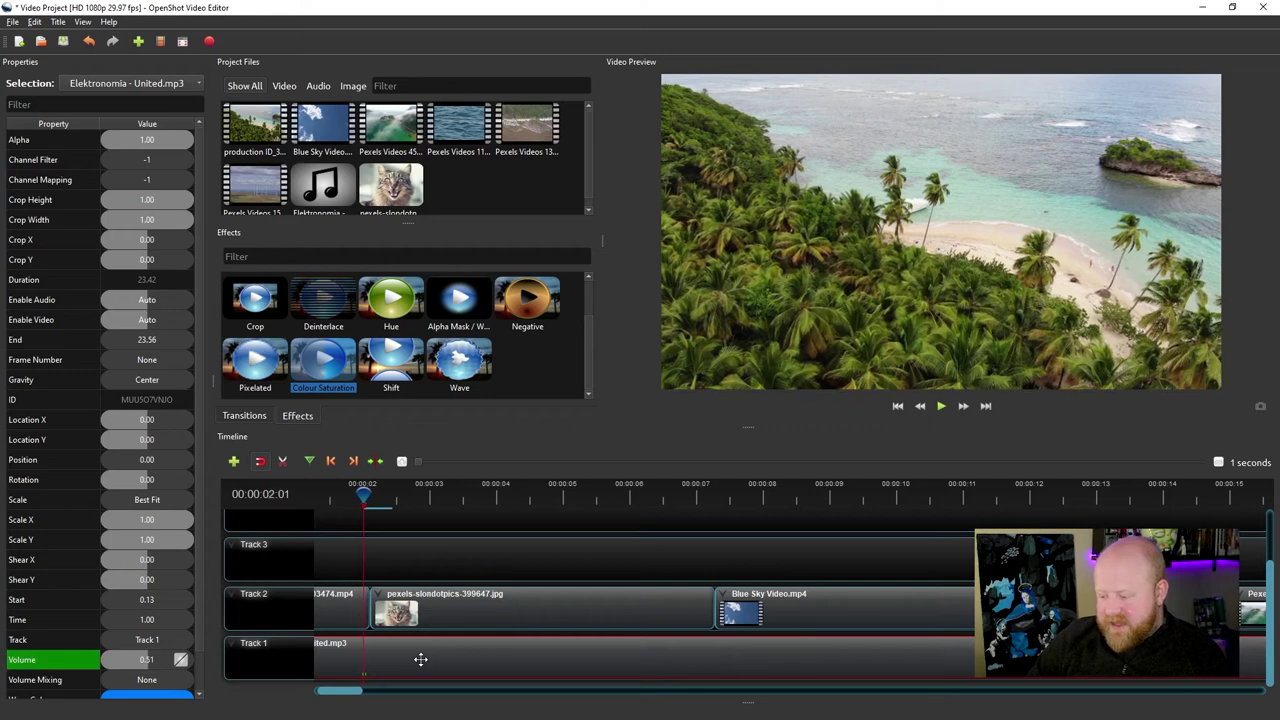
pyautogui.press('Left')
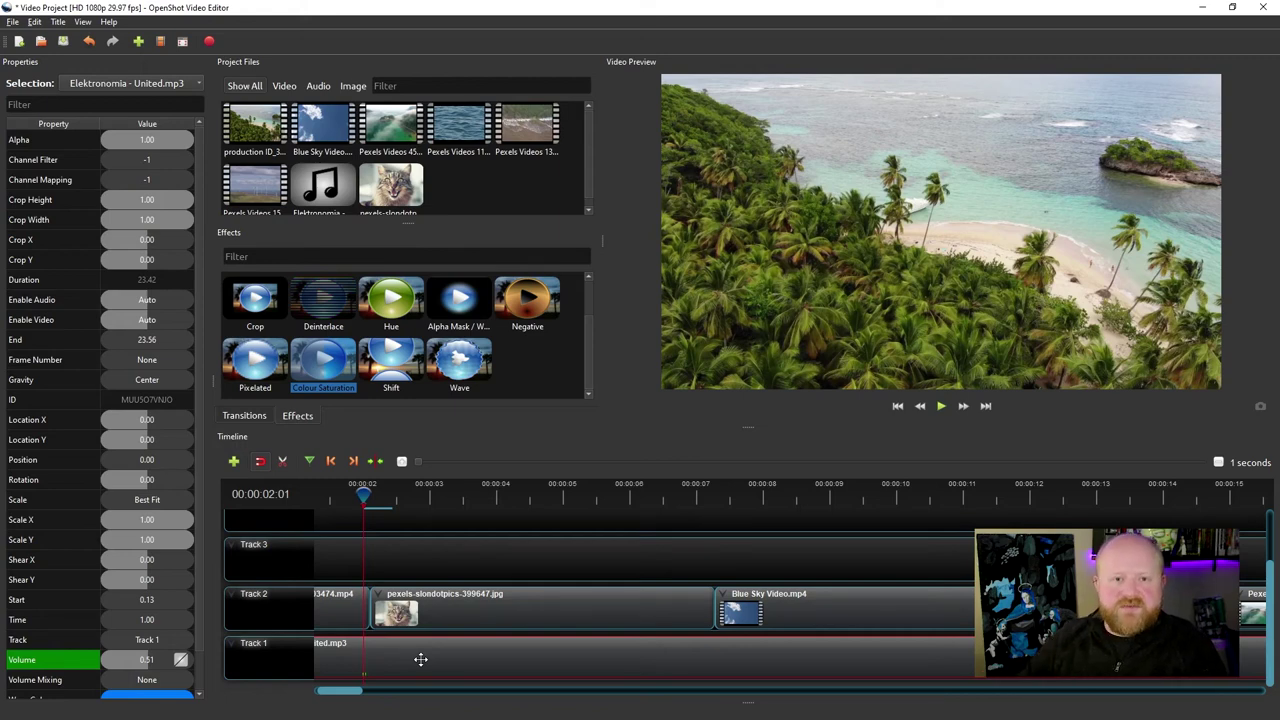
pyautogui.press('Right')
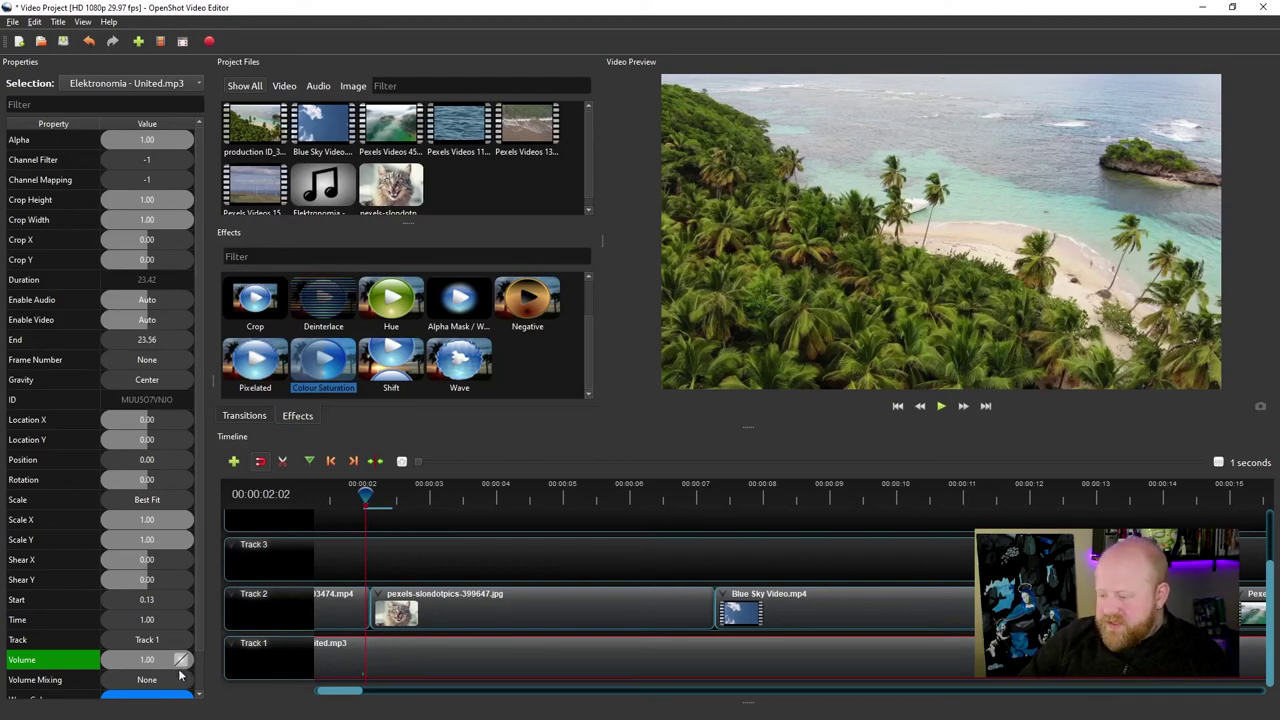
pyautogui.press('Left')
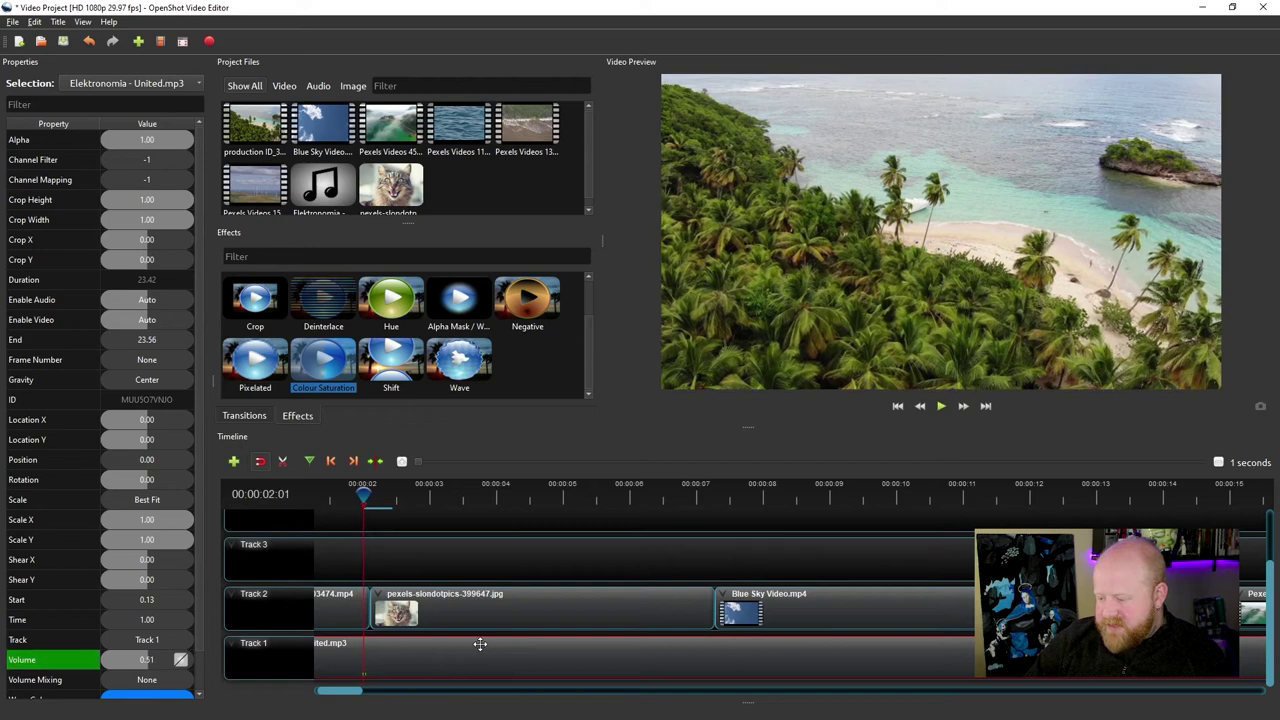
# Step: Remove the audio clip's Volume keyframe at 00:00:02:01 and move the playhead to 00:00:03:10
pyautogui.rightClick(168, 660)
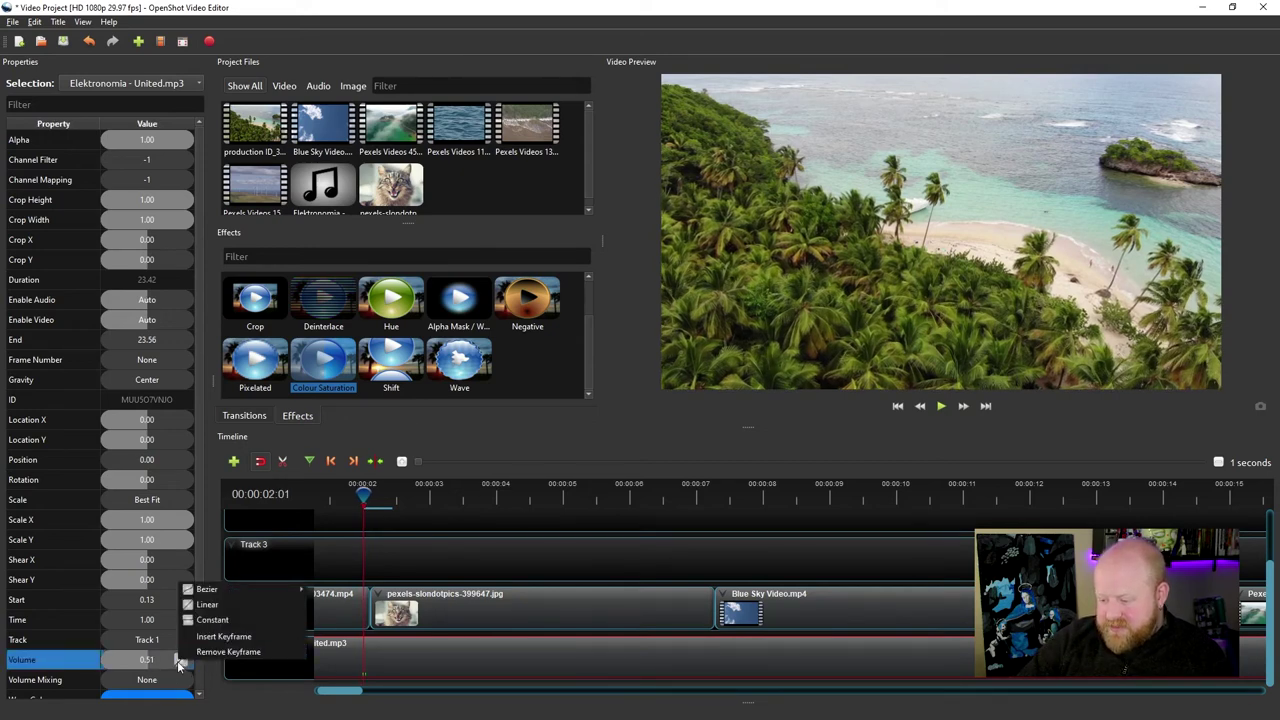
pyautogui.click(212, 652)
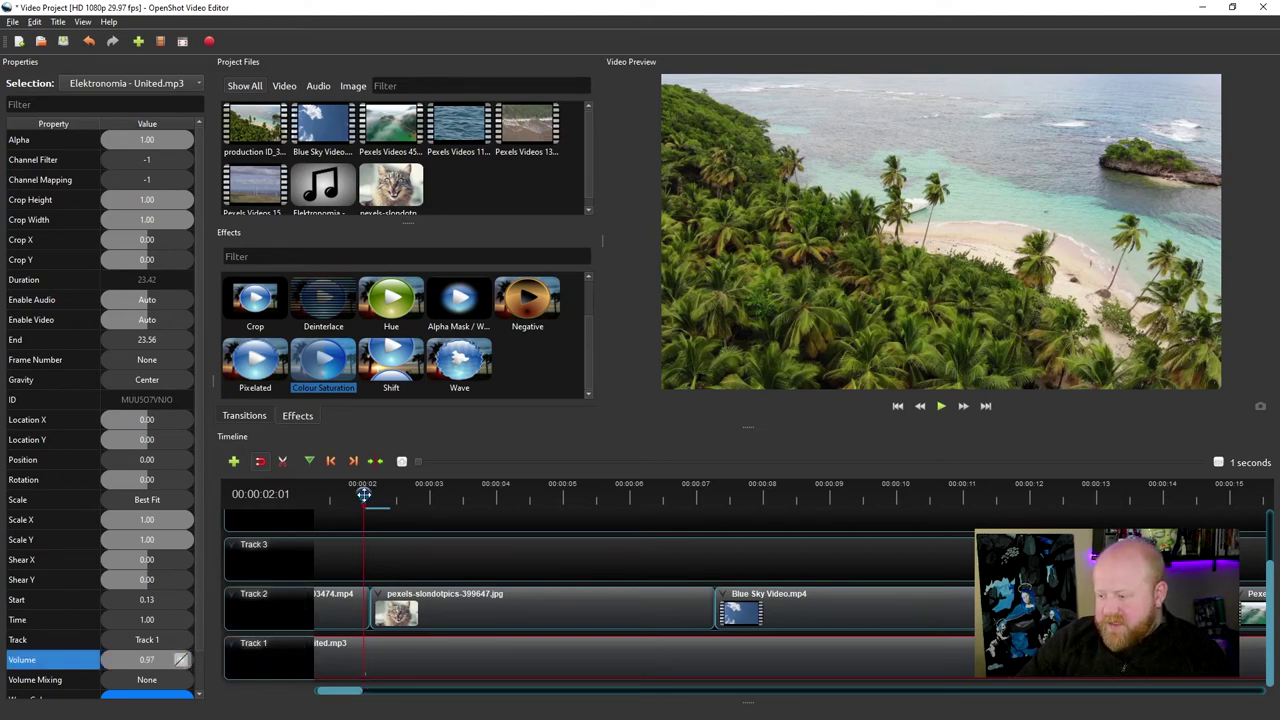
pyautogui.moveTo(364, 493); pyautogui.dragTo(455, 493)
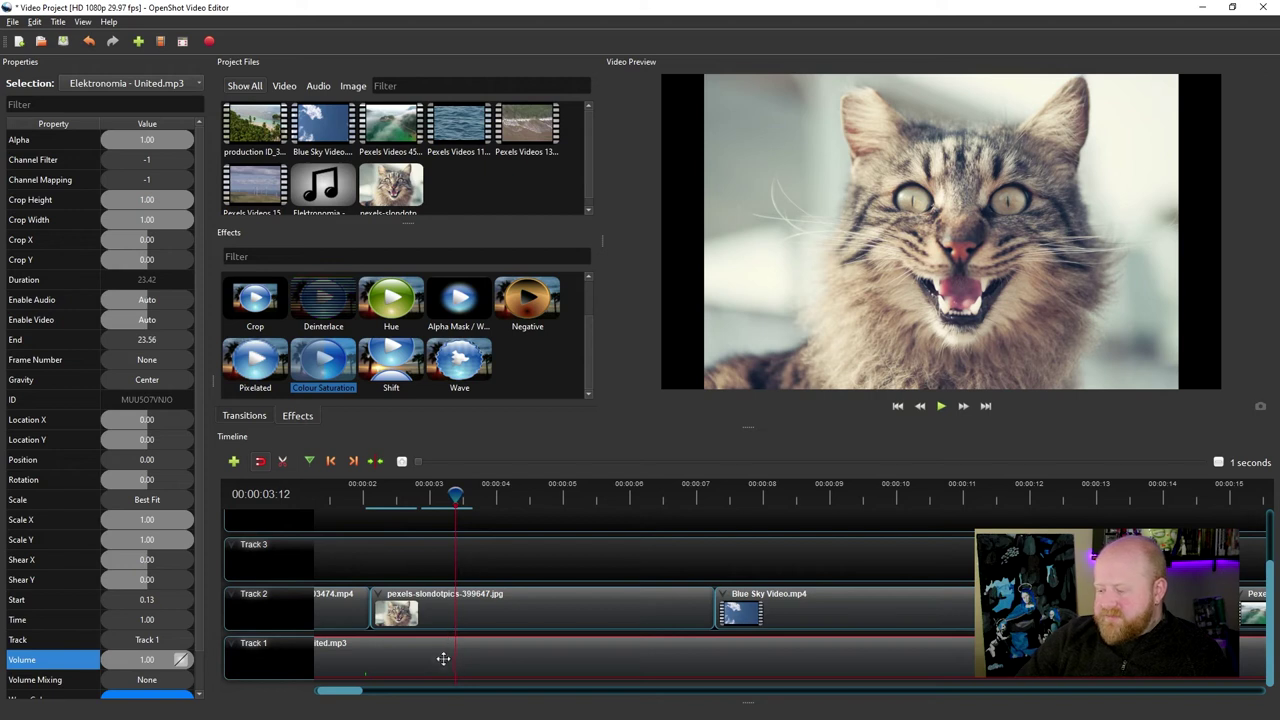
pyautogui.moveTo(453, 494); pyautogui.dragTo(434, 494)
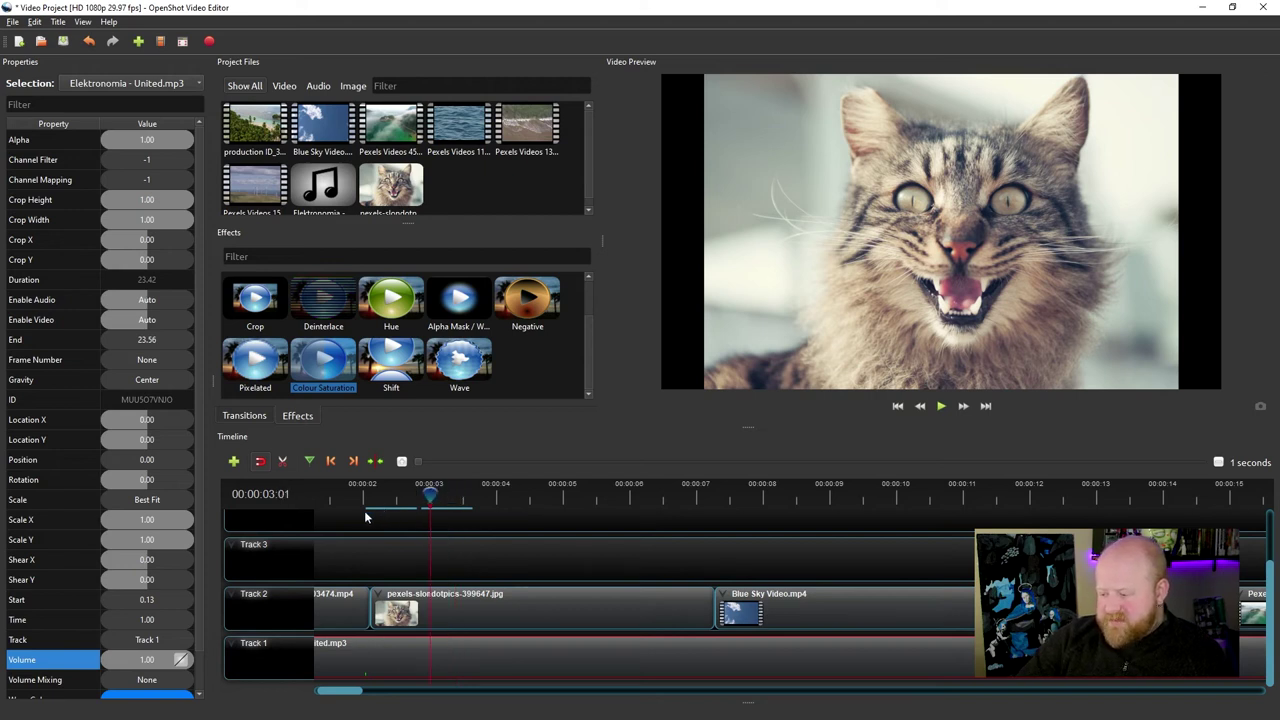
pyautogui.click(449, 493)
# Step: Remove the Elektronomia audio clip from Track 1 and undo the removal
pyautogui.rightClick(430, 656)
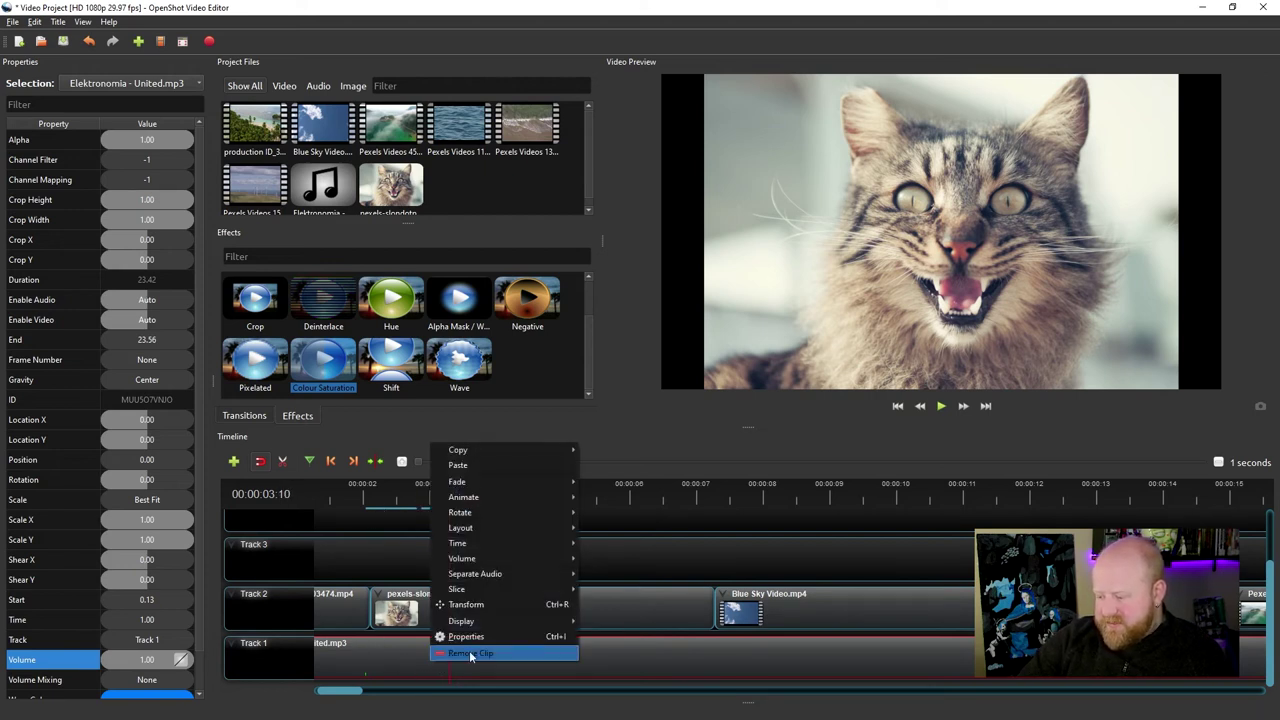
pyautogui.click(469, 650)
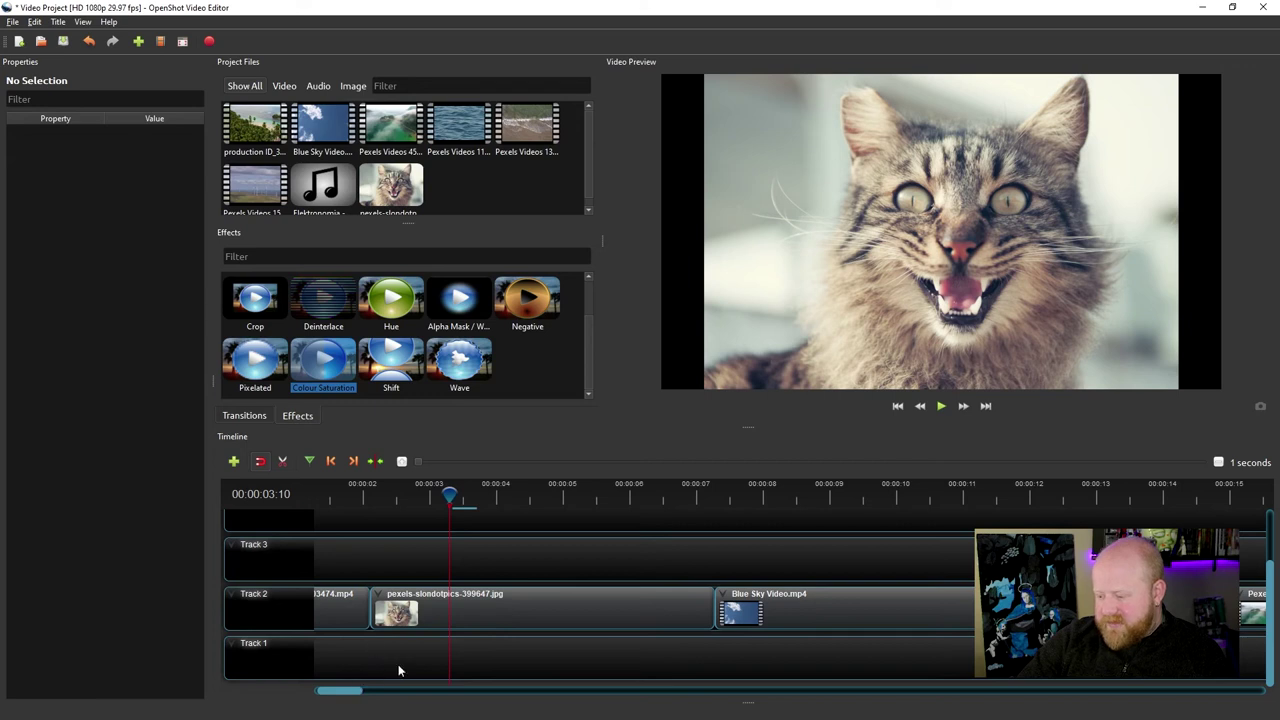
pyautogui.click(34, 21)
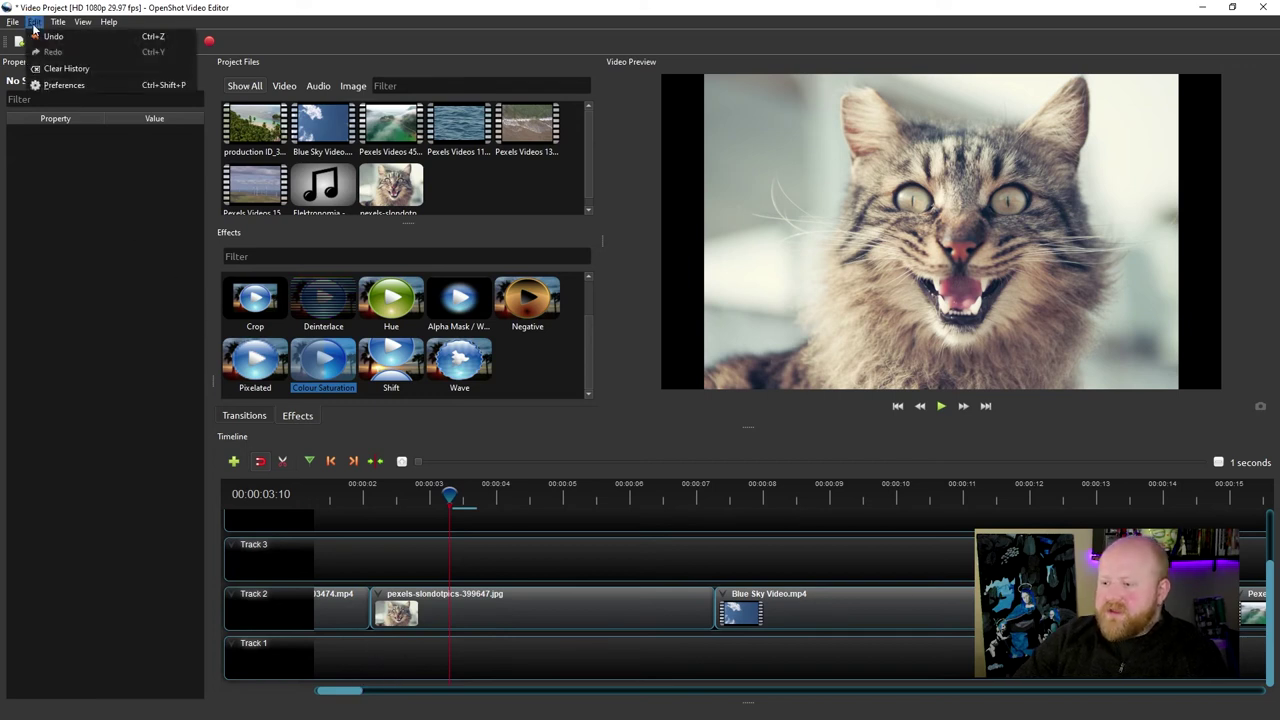
pyautogui.click(40, 38)
# Step: Reselect the audio clip on Track 1 and remove its Volume keyframe with the playhead at 00:00:03:10
pyautogui.click(427, 658)
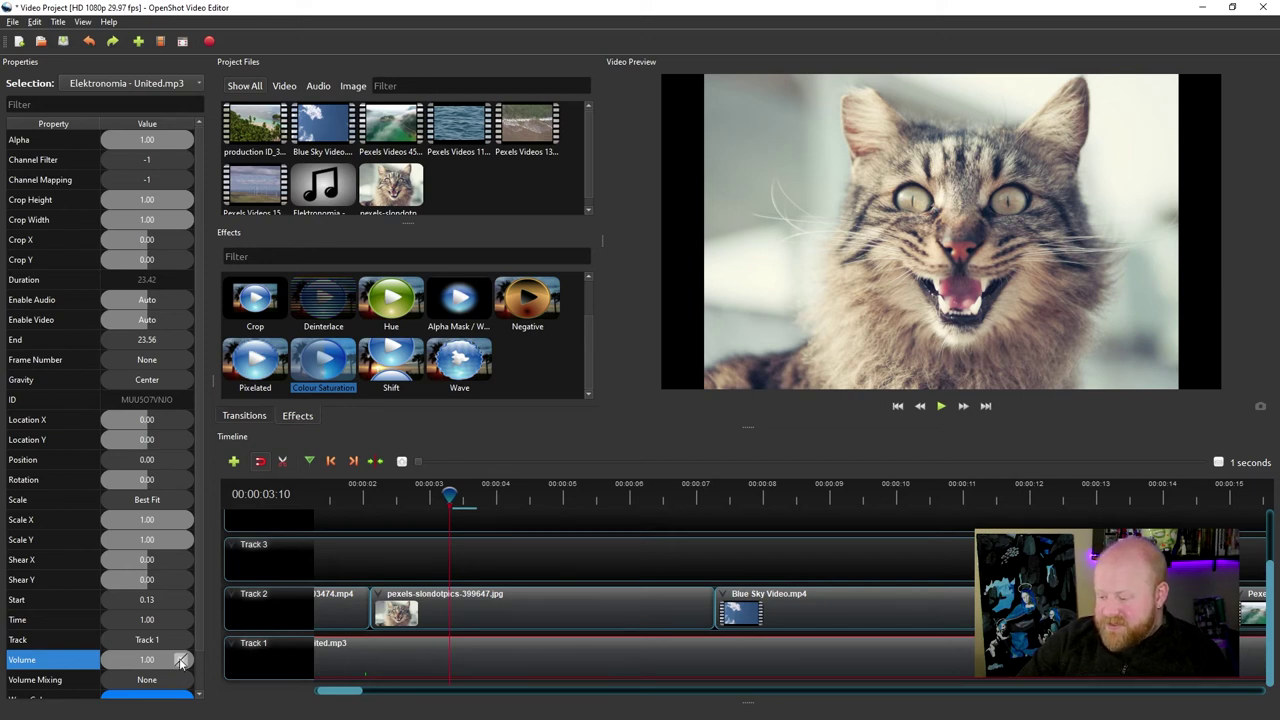
pyautogui.rightClick(181, 662)
pyautogui.click(200, 654)
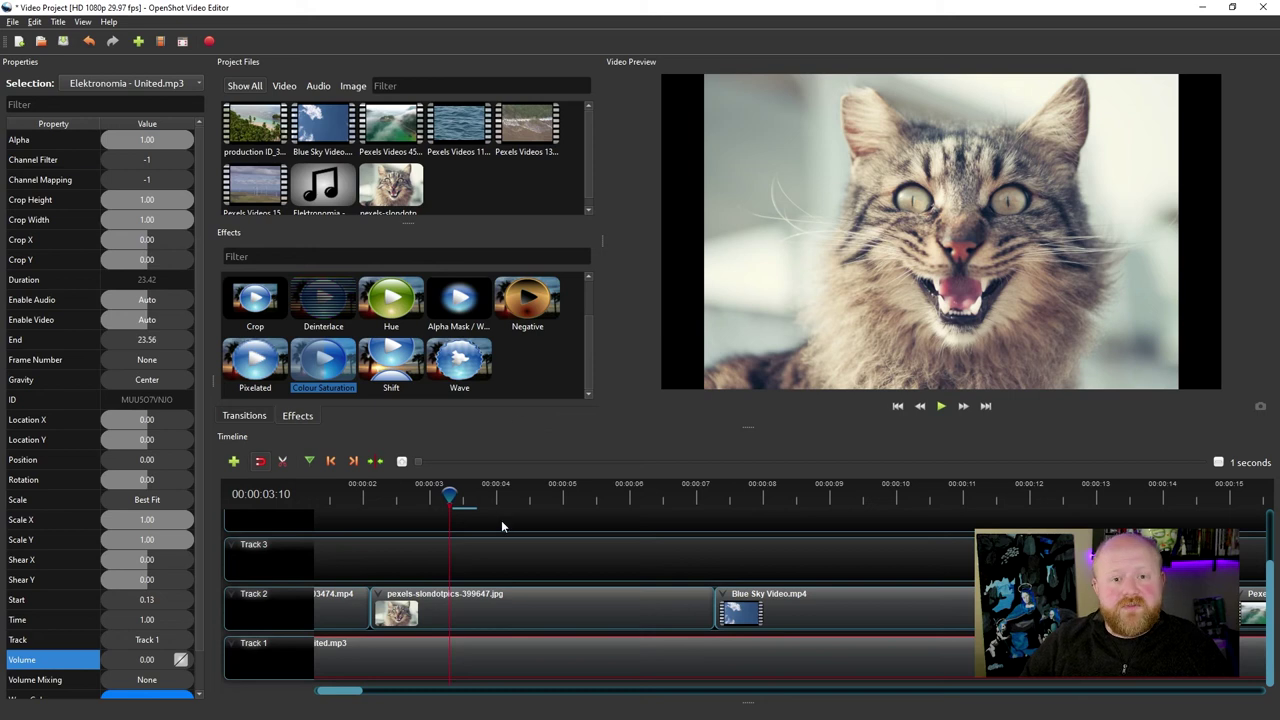
# Step: Apply the Brightness & Contrast effect to the production ID_3703474.mp4 clip at the start of Track 2
pyautogui.moveTo(350, 691); pyautogui.dragTo(322, 691)
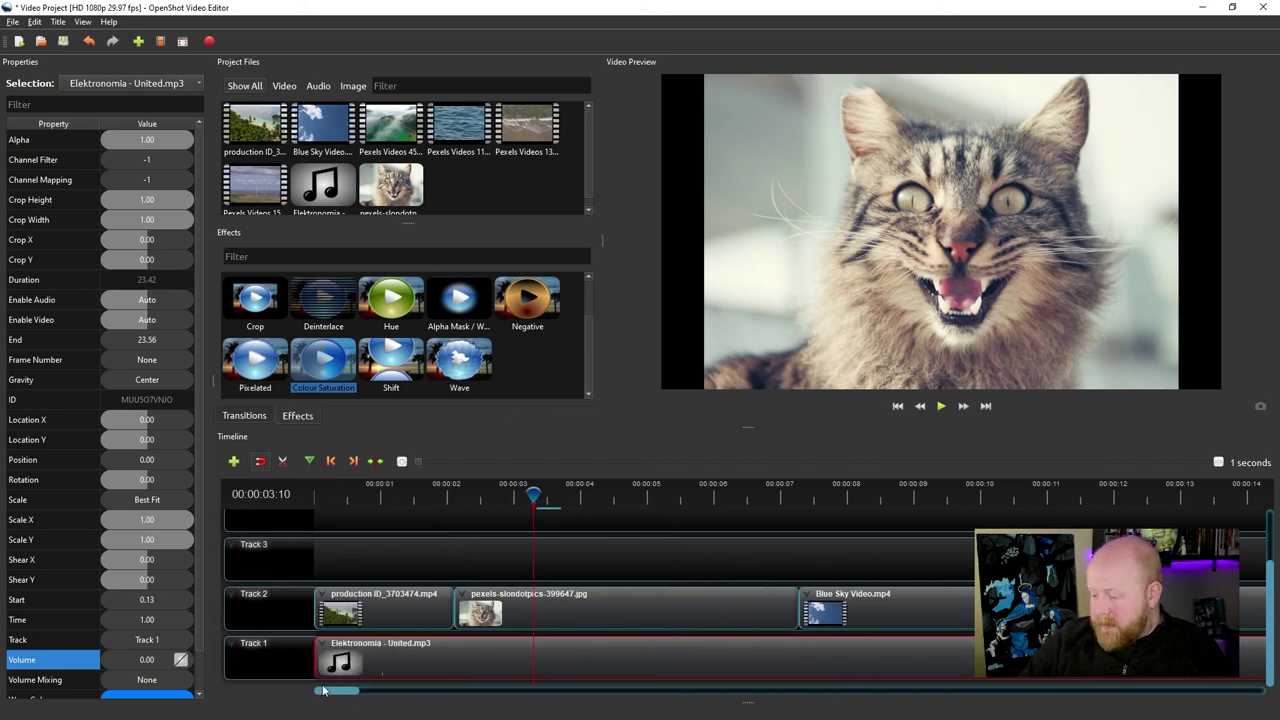
pyautogui.click(398, 597)
pyautogui.scroll(1, 386, 346)
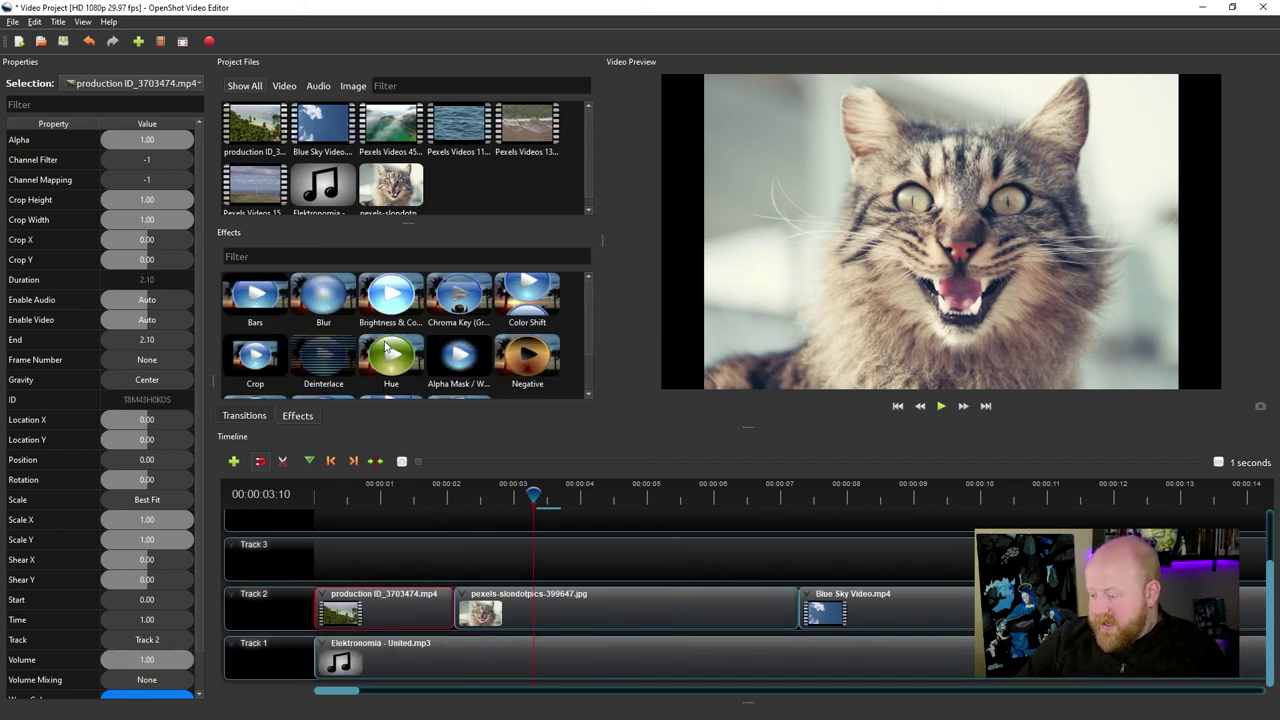
pyautogui.moveTo(390, 298); pyautogui.dragTo(345, 598)
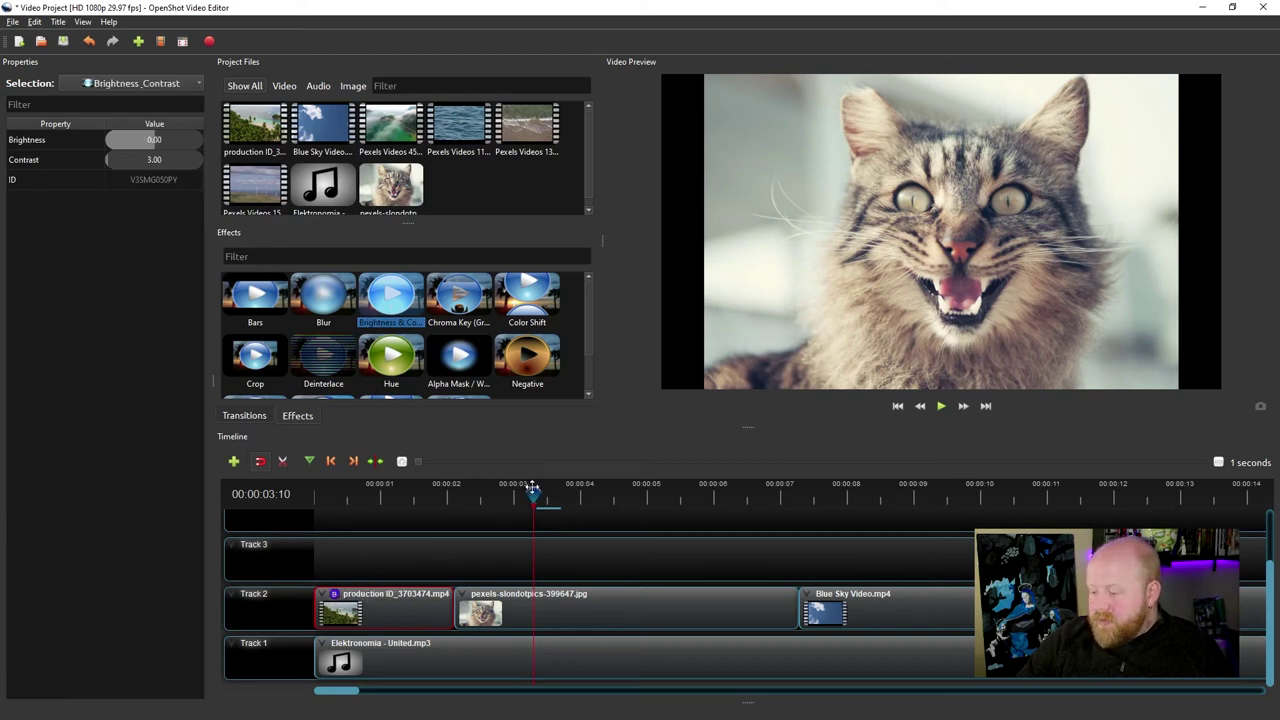
# Step: Add a Brightness keyframe of 1.00 to the first clip's Brightness & Contrast effect at 00:00:00:11
pyautogui.moveTo(533, 489); pyautogui.dragTo(336, 508)
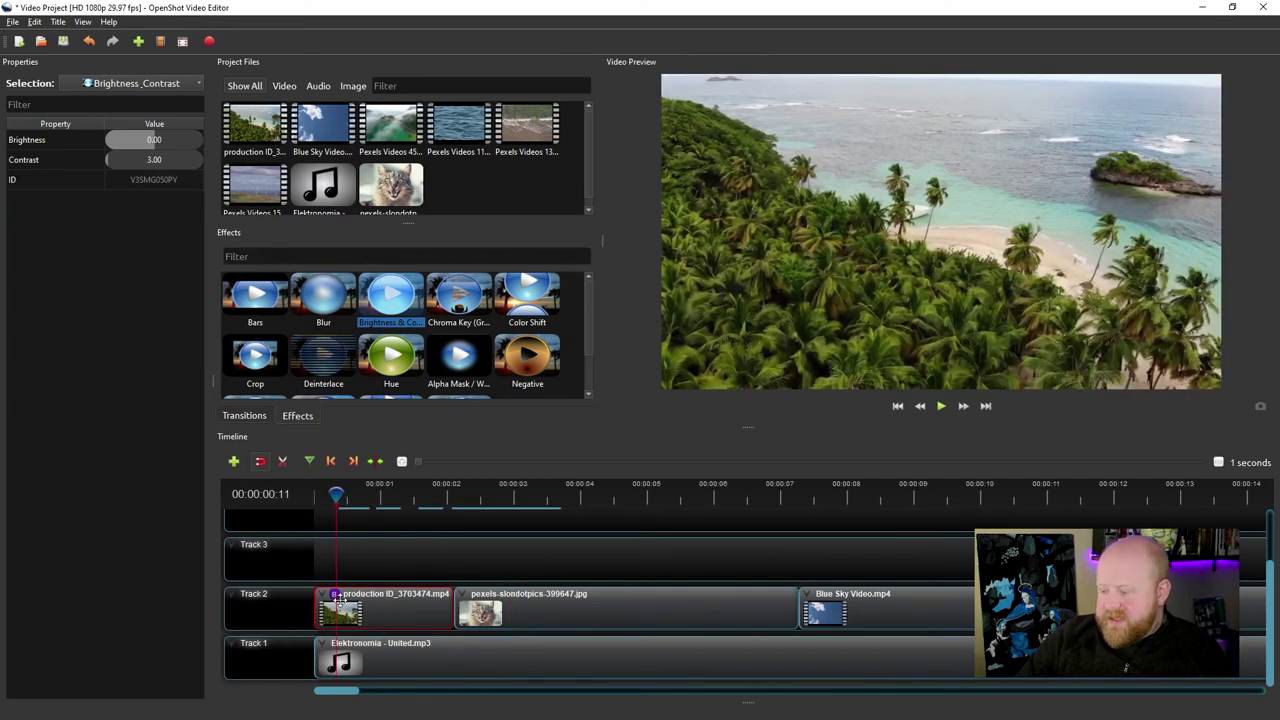
pyautogui.moveTo(151, 140); pyautogui.dragTo(199, 136)
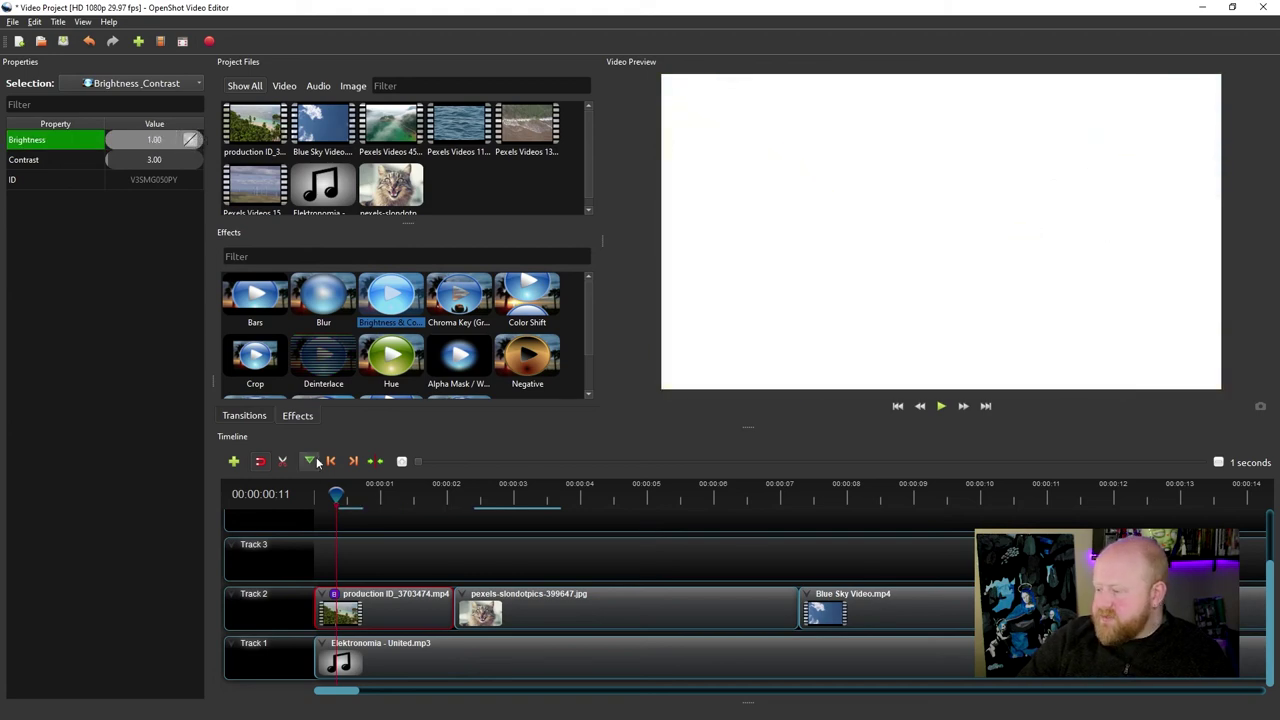
pyautogui.click(340, 615)
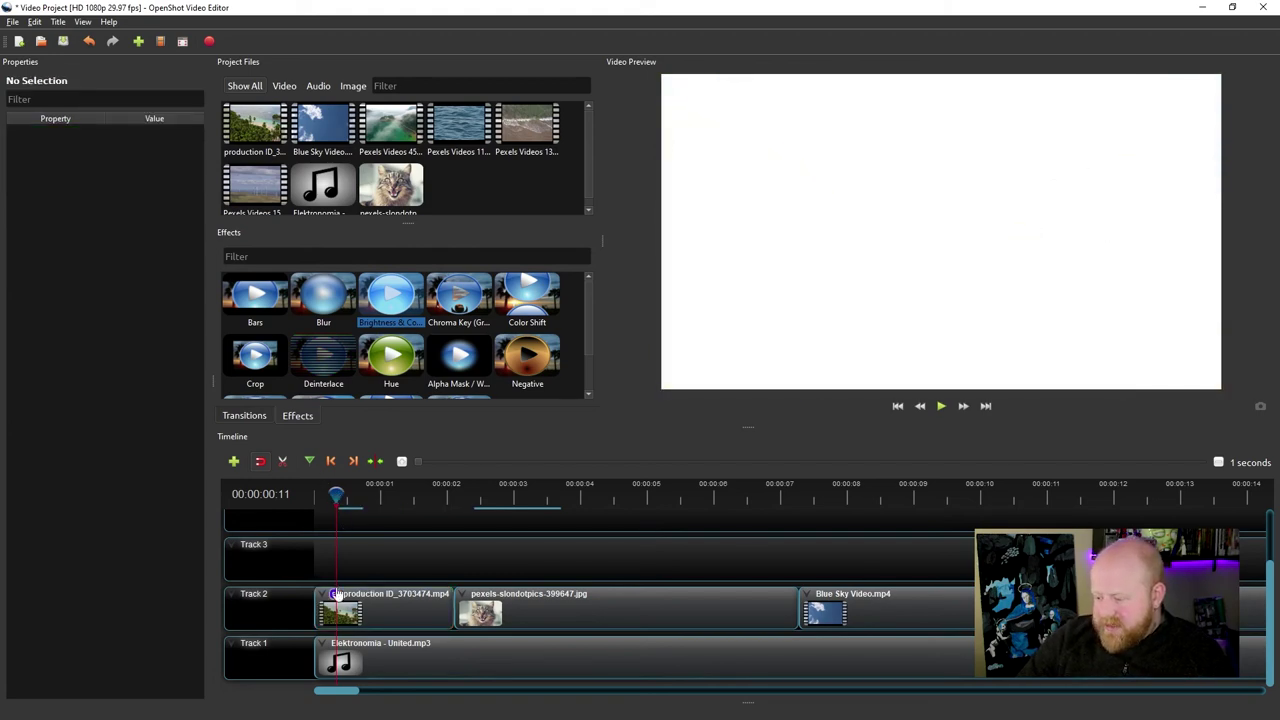
pyautogui.click(370, 607)
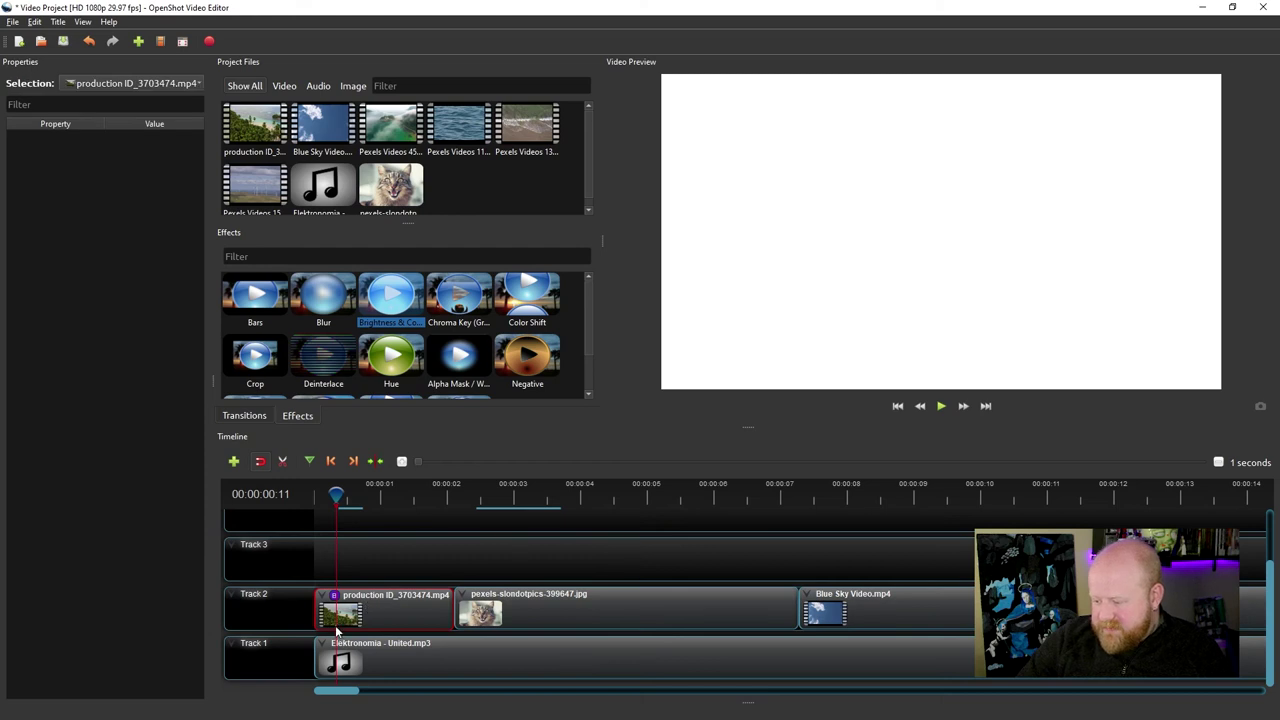
# Step: Add a Brightness keyframe of -1.00 to the first clip's effect at 00:00:00:28
pyautogui.moveTo(337, 493); pyautogui.dragTo(375, 494)
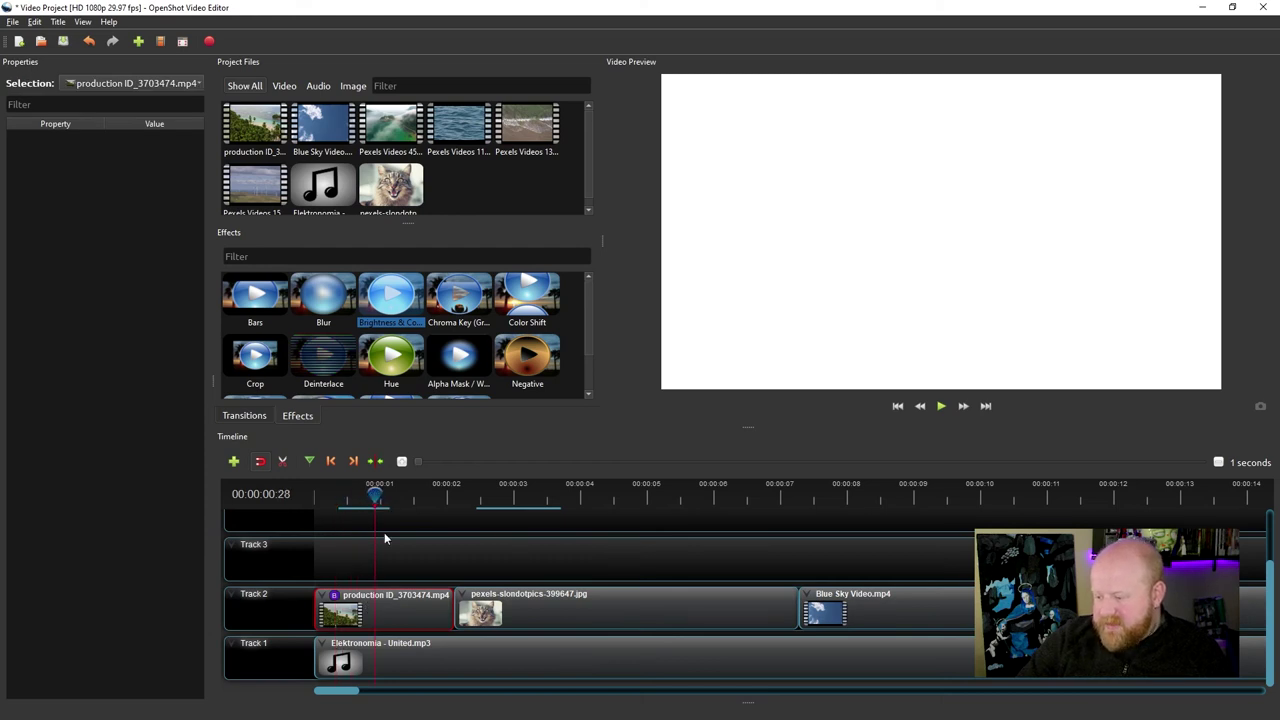
pyautogui.click(363, 607)
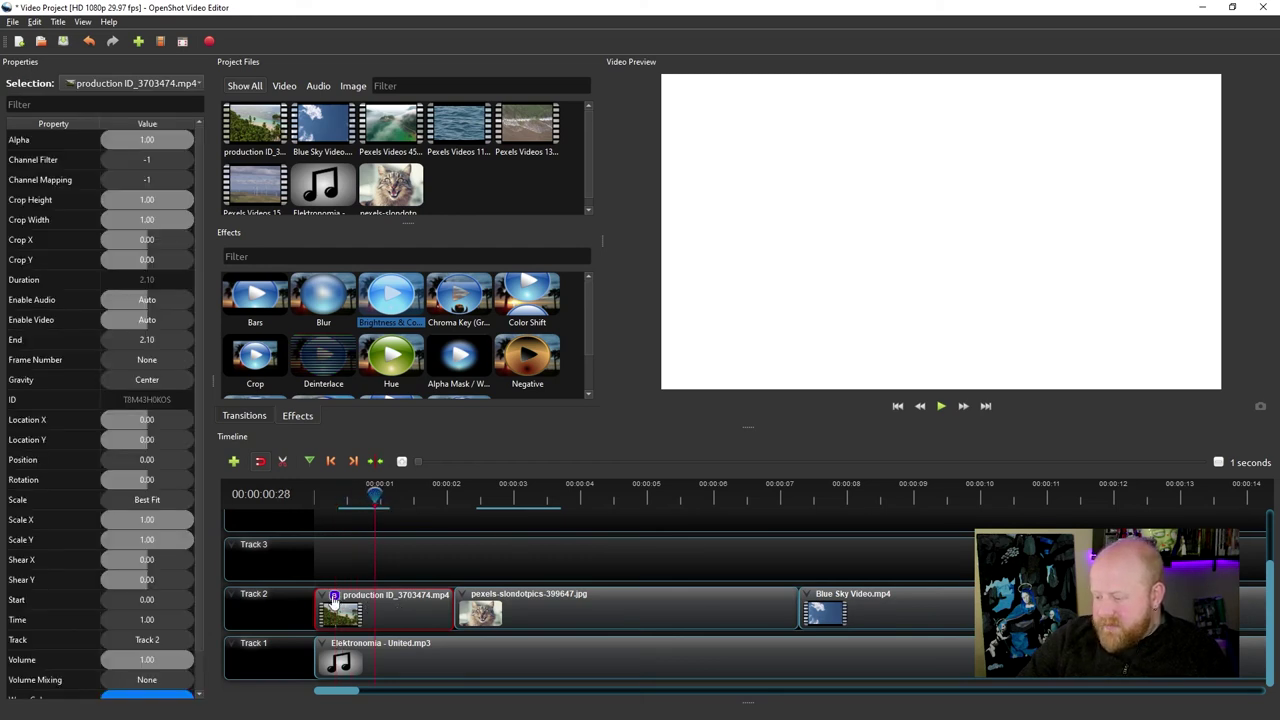
pyautogui.click(334, 595)
pyautogui.moveTo(168, 143); pyautogui.dragTo(110, 142)
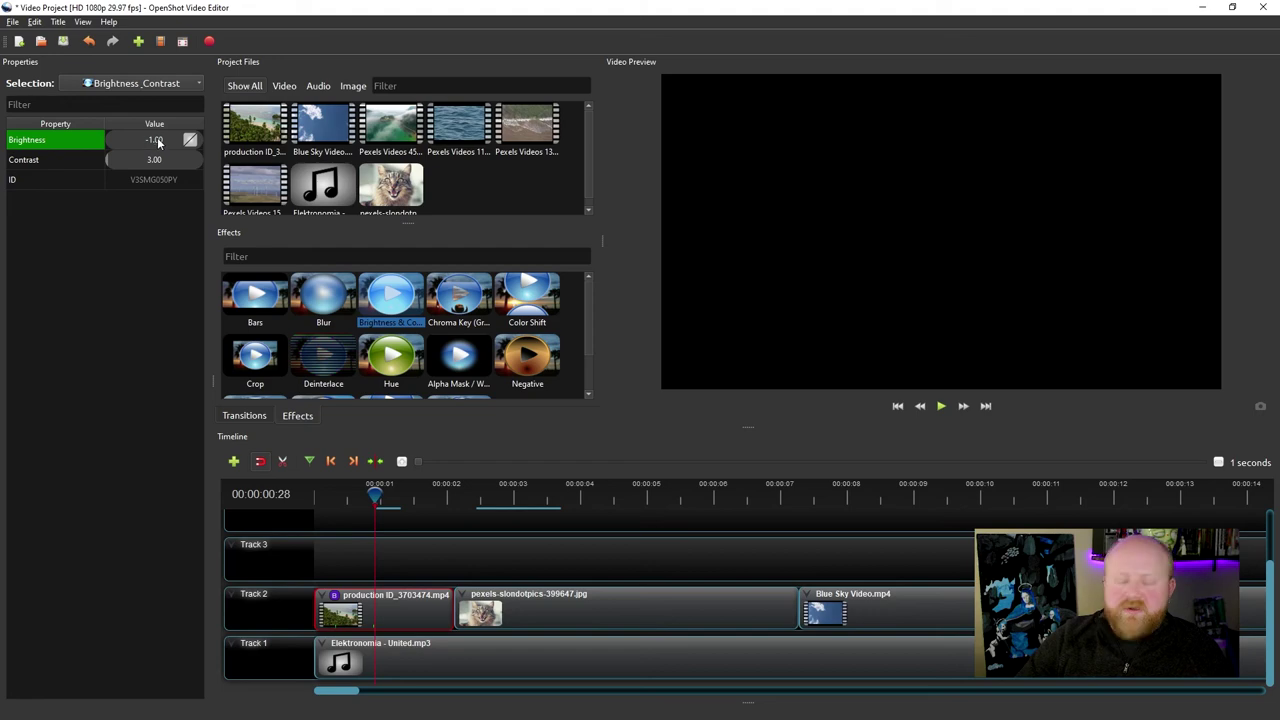
# Step: Play the timeline from the beginning to check the first clip's brightness fade
pyautogui.press('Home')
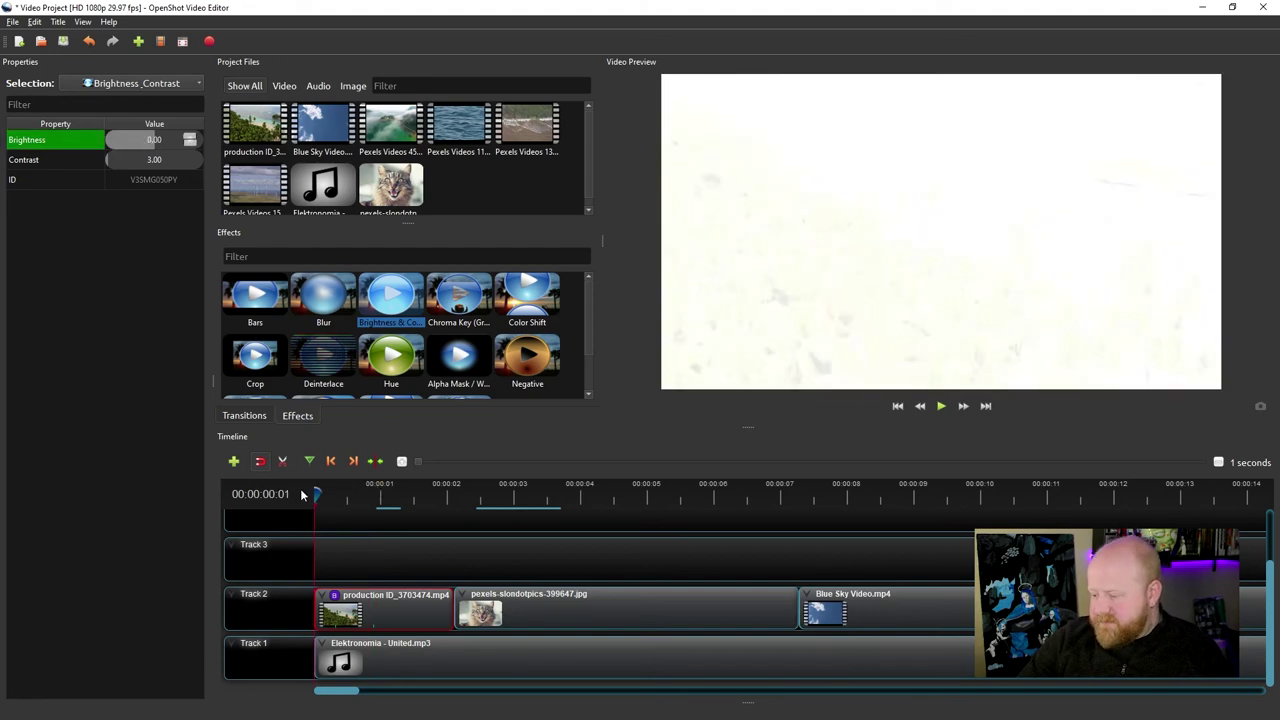
pyautogui.press('space')
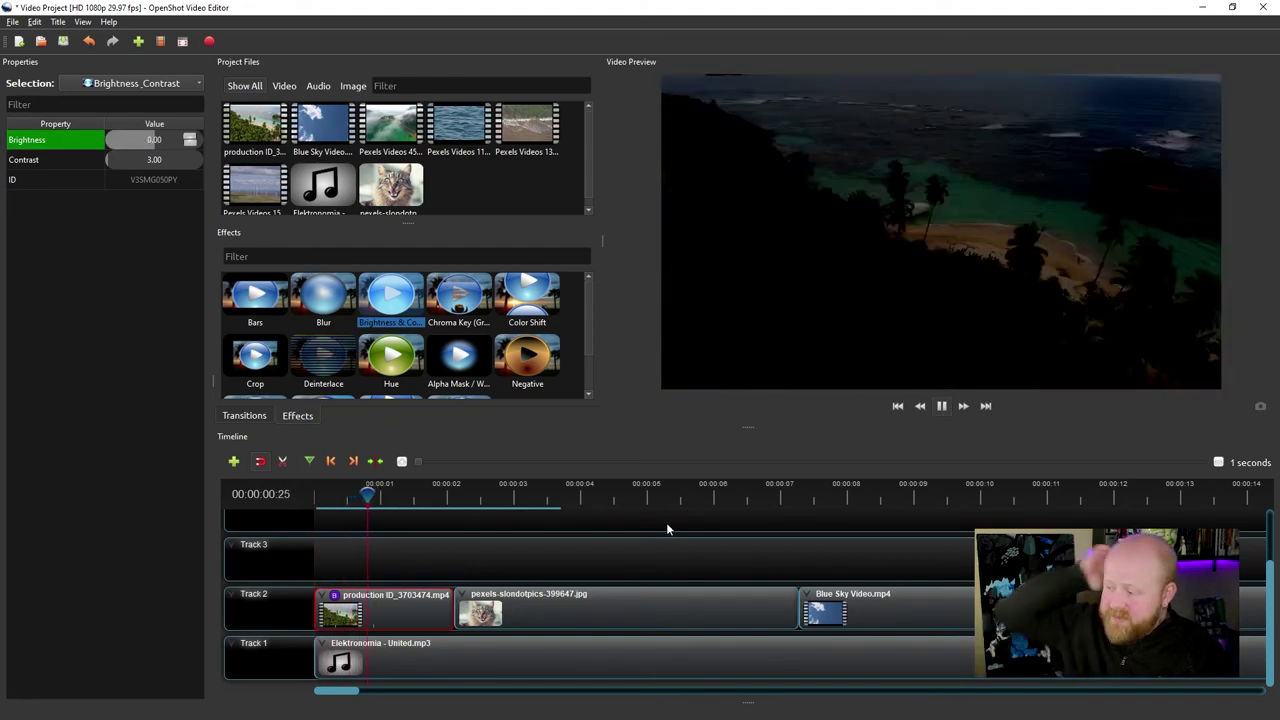
pyautogui.press('space')
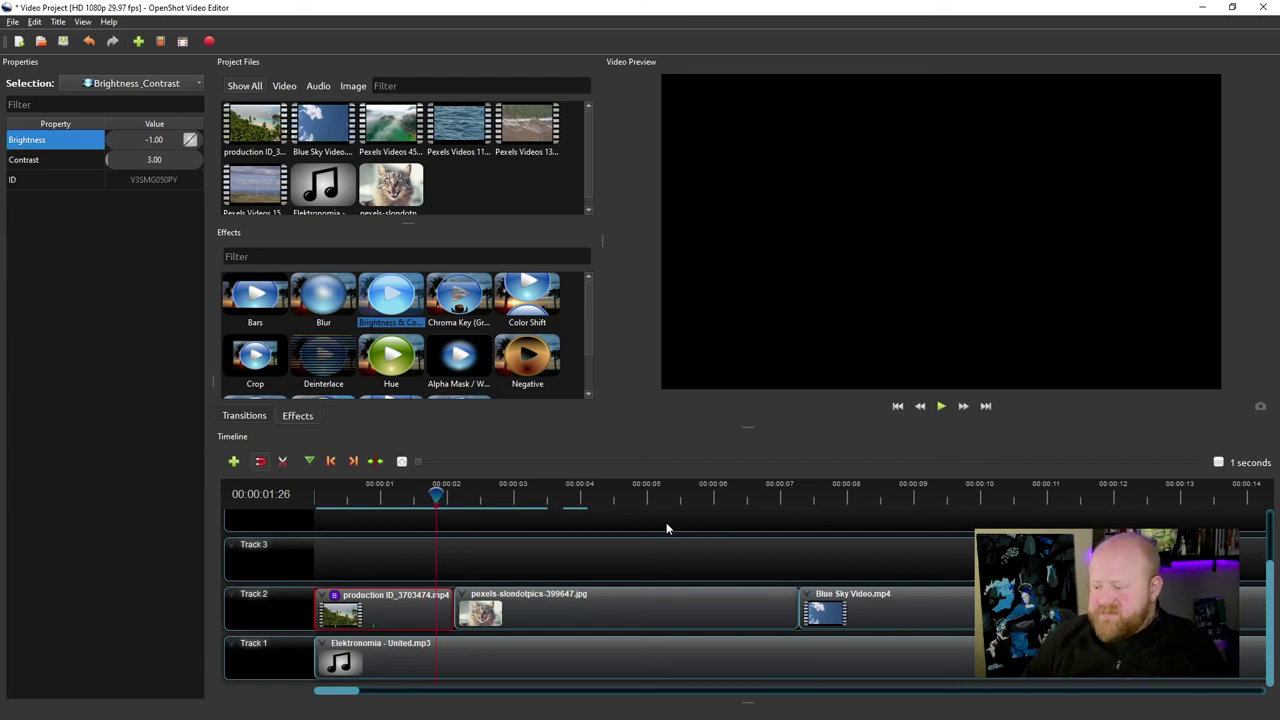
# Step: Bring up the production ID_3703474.mp4 clip's own properties and save the project
pyautogui.click(415, 599)
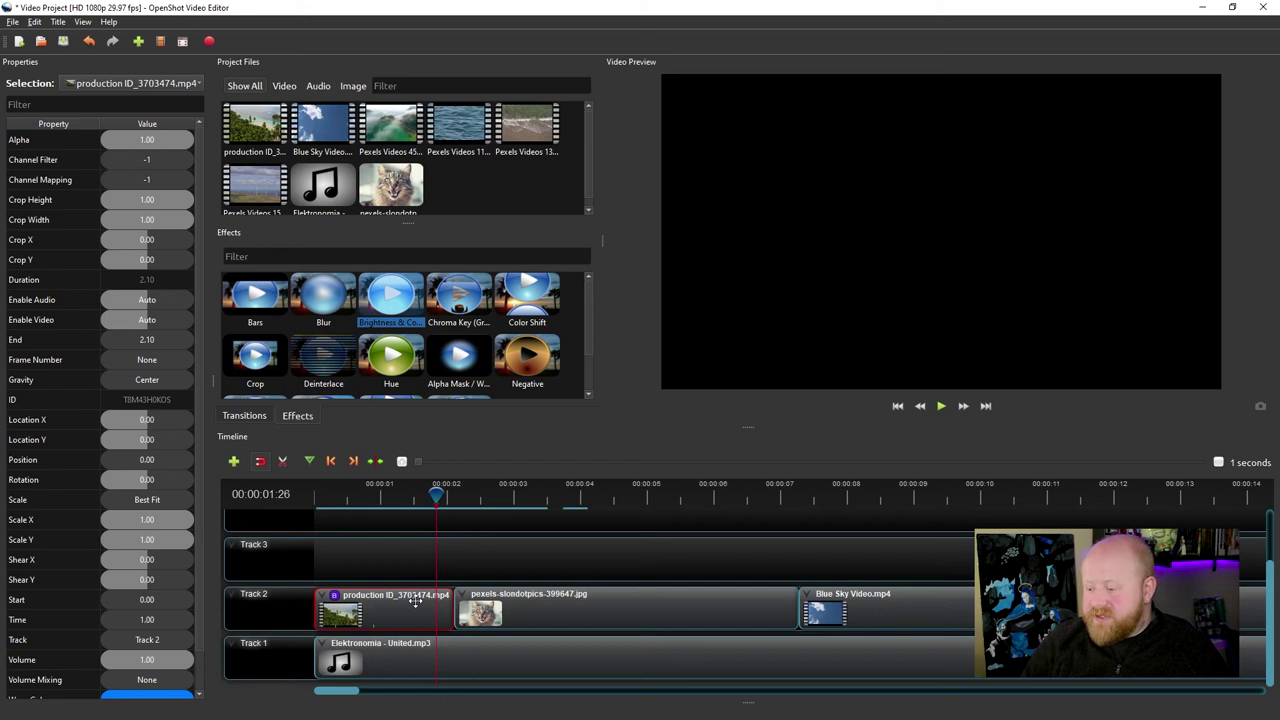
pyautogui.scroll(-1, 133, 460)
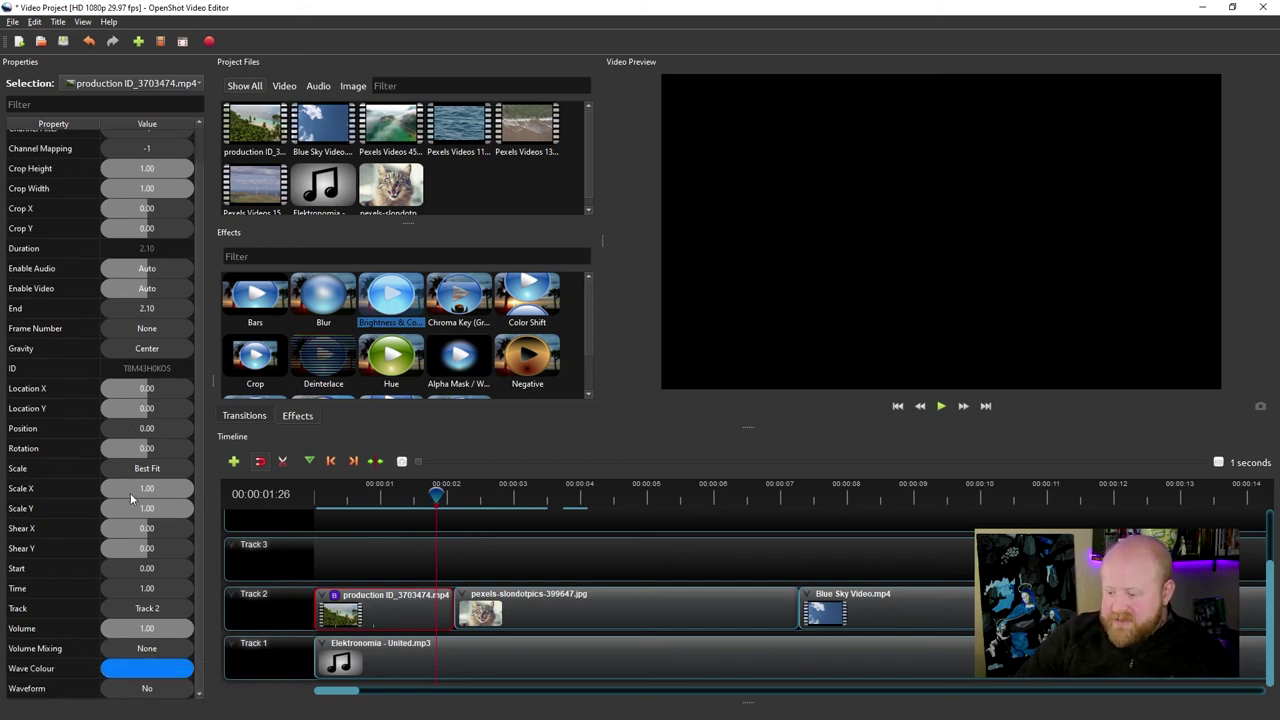
pyautogui.hotkey('ctrl', 's')
# Step: Set the cat image clip's Scale X to 1.50 with the playhead at 00:00:02:23
pyautogui.press('Left')
pyautogui.press('Left')
pyautogui.press('Left')
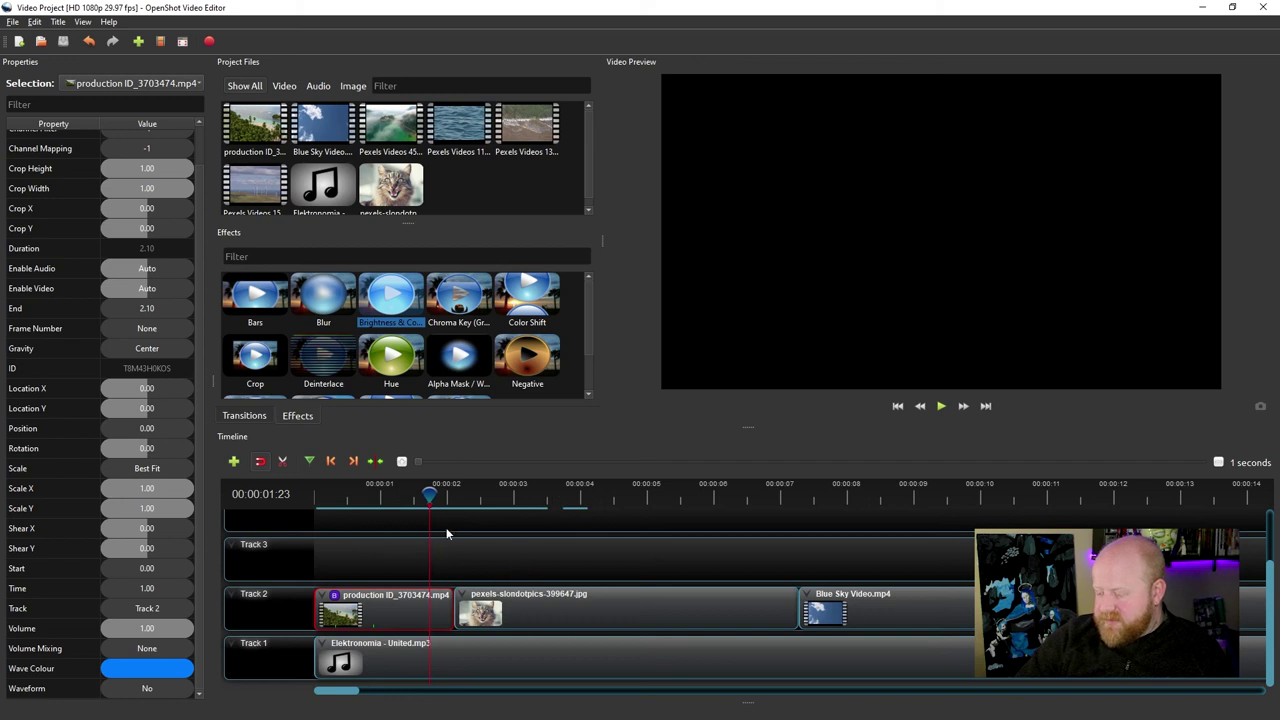
pyautogui.moveTo(430, 494); pyautogui.dragTo(495, 505)
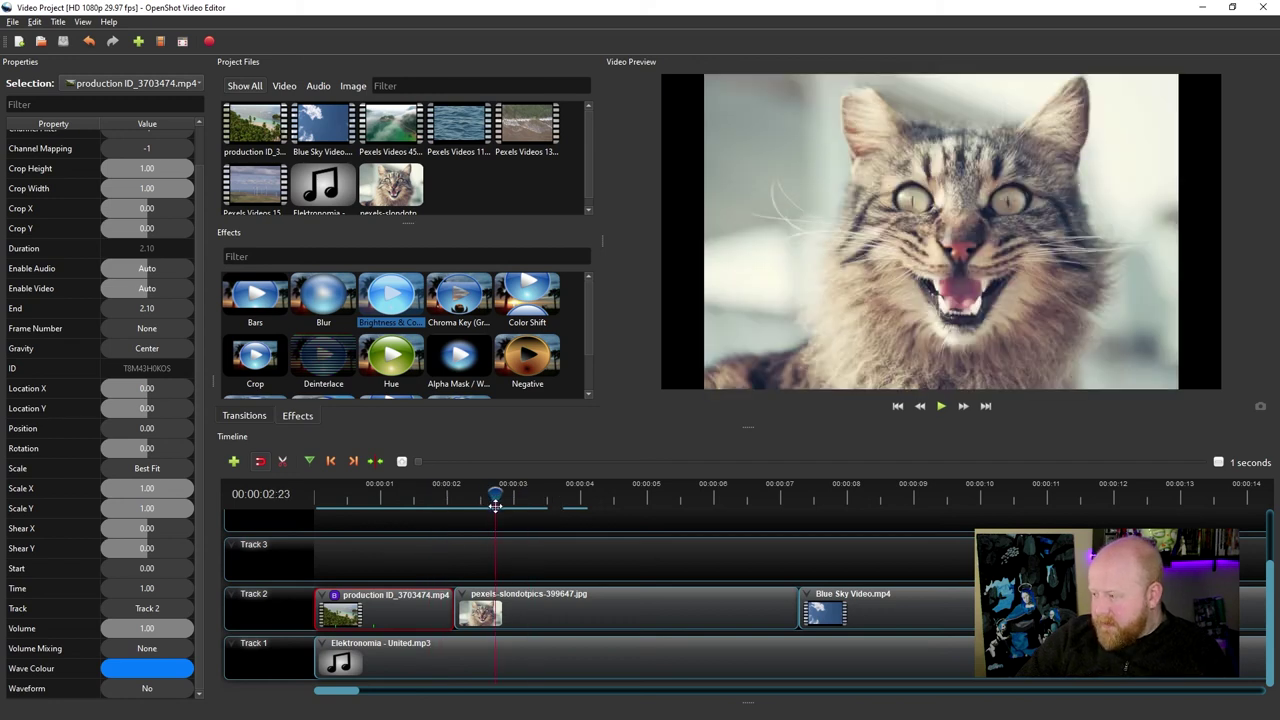
pyautogui.click(540, 596)
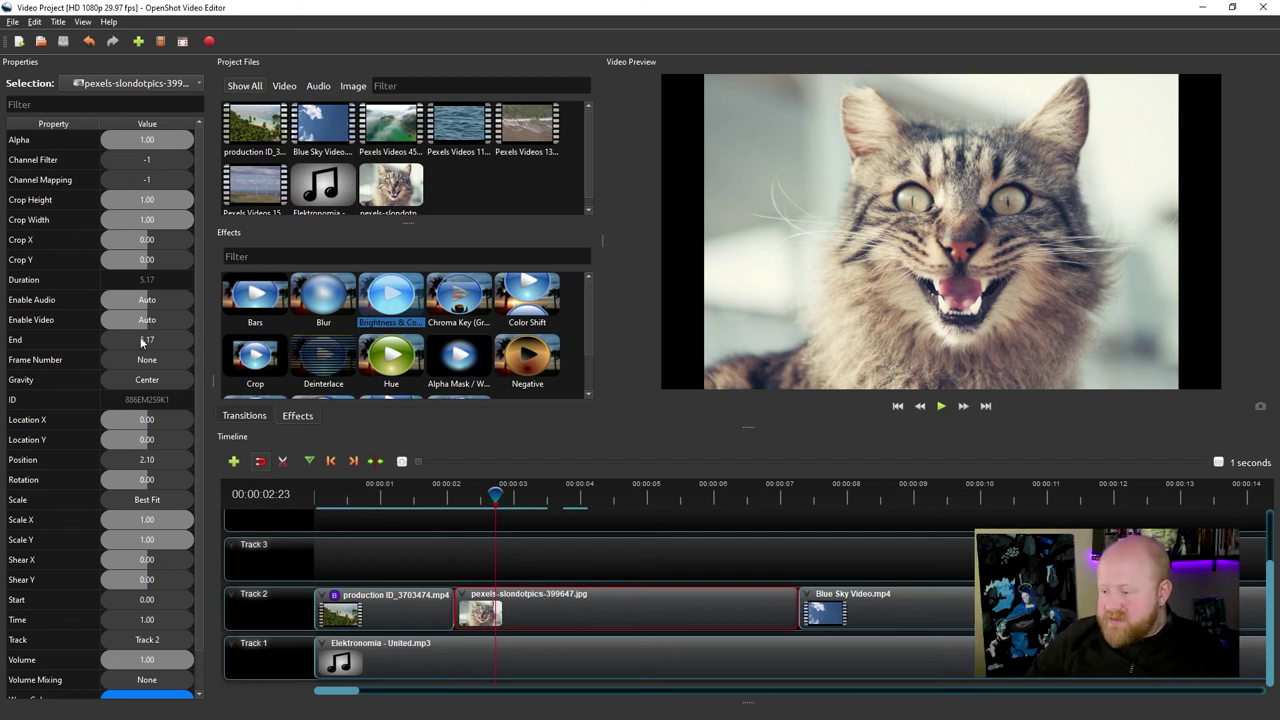
pyautogui.click(146, 525)
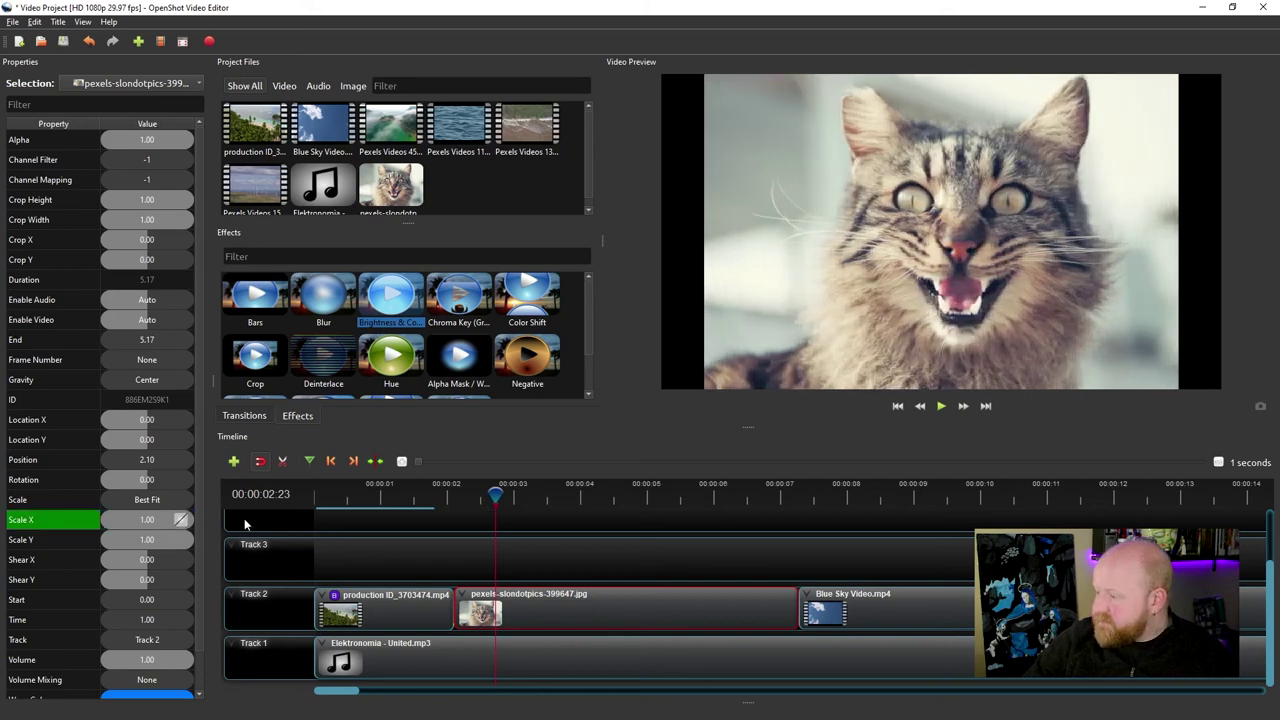
pyautogui.doubleClick(160, 520)
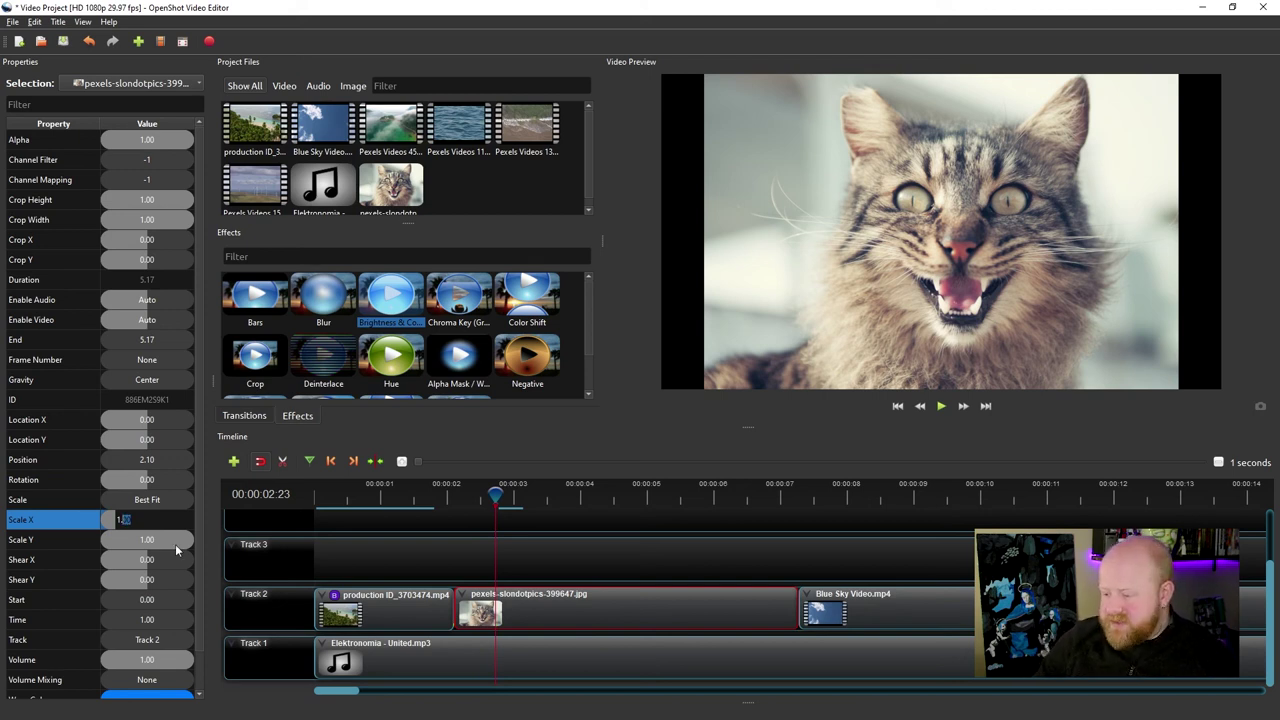
pyautogui.write('5')
pyautogui.press('Return')
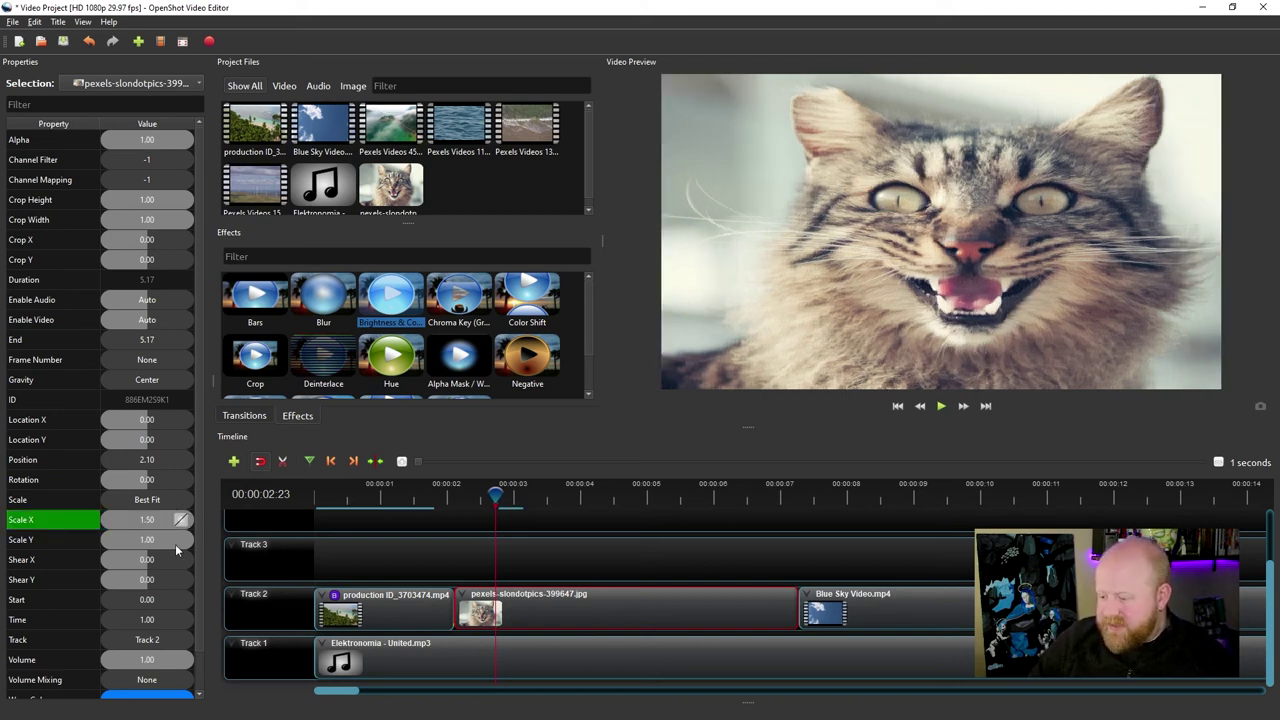
# Step: Set the cat image clip's Scale Y to 1.50 at the same frame
pyautogui.doubleClick(160, 540)
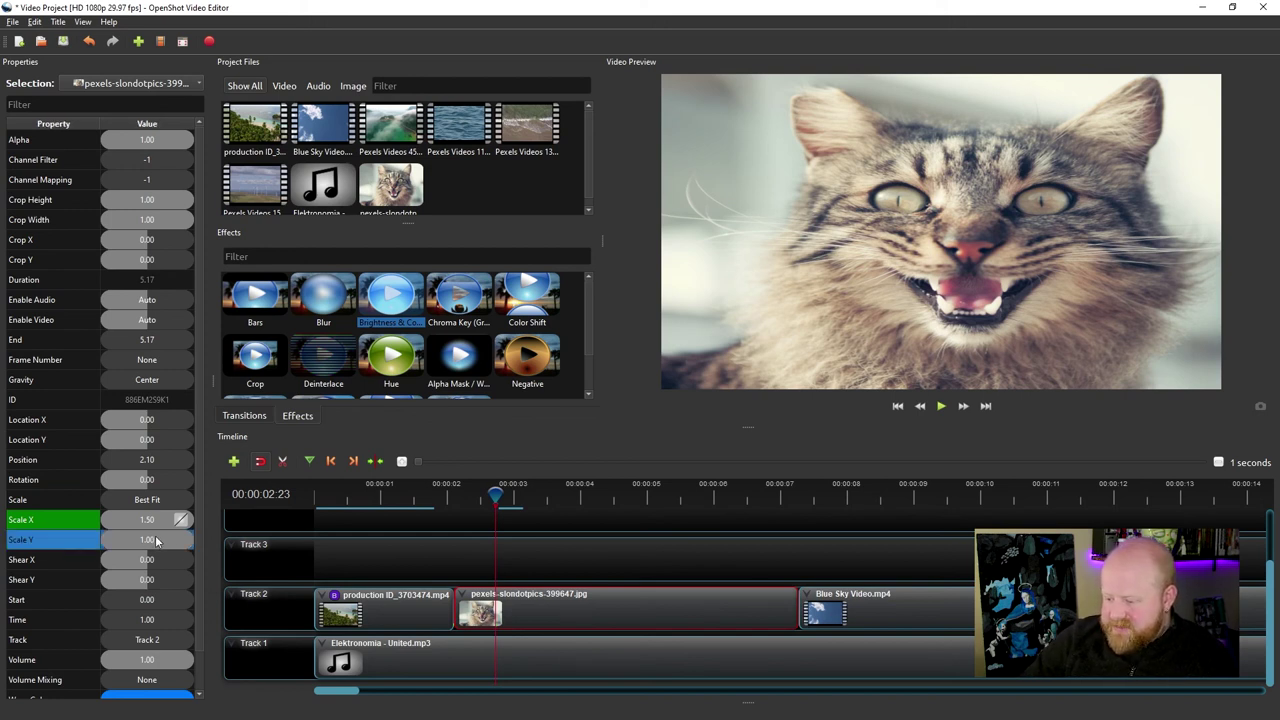
pyautogui.write('1')
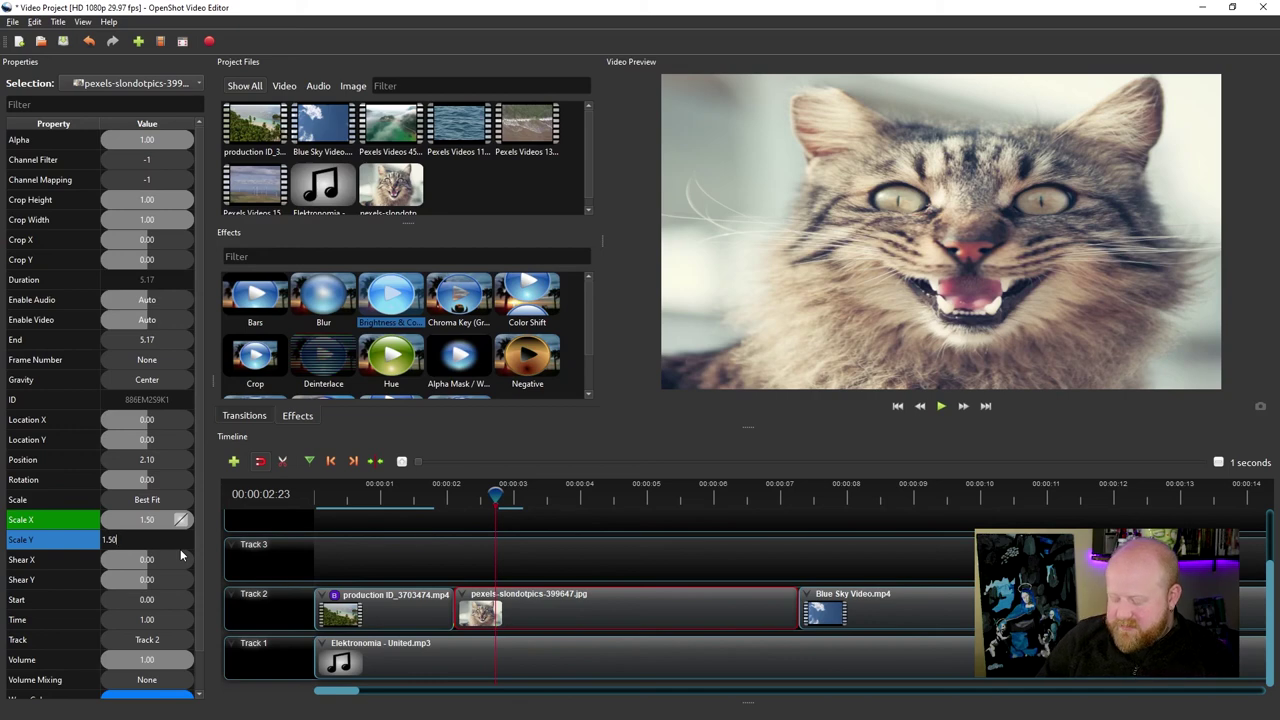
pyautogui.press('Return')
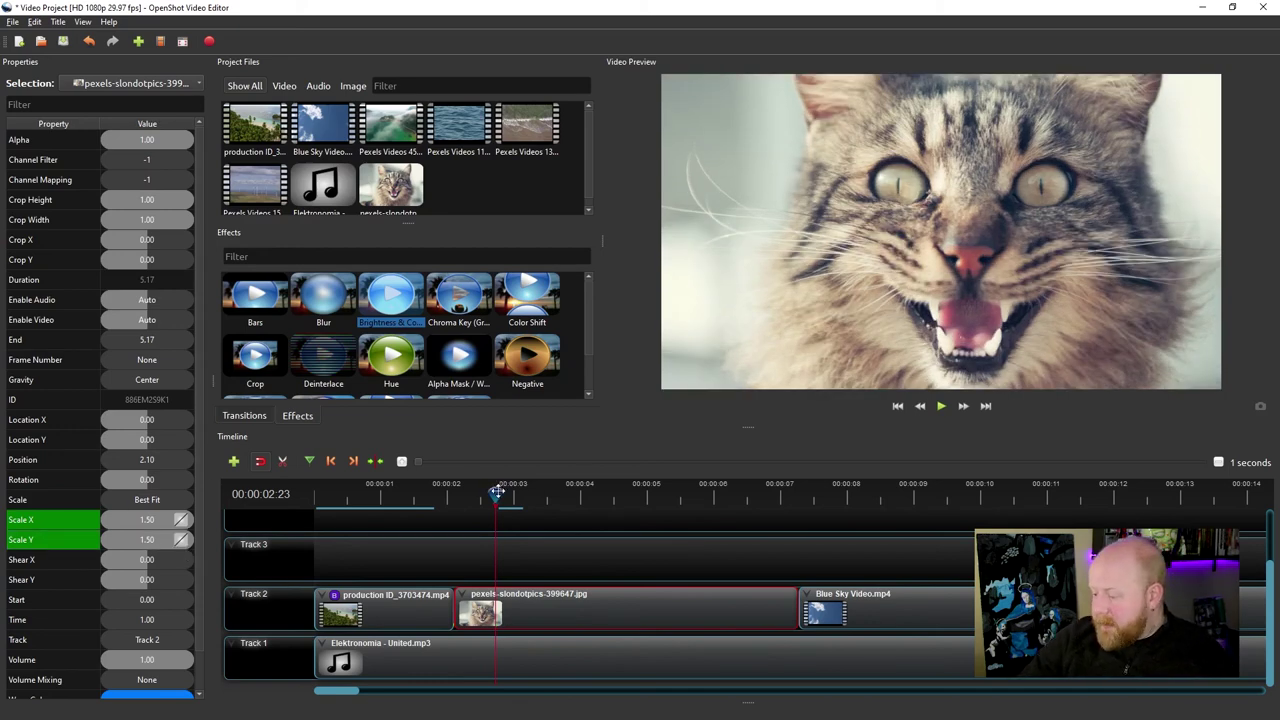
# Step: Play back the cat image's zoom from near the clip's start and move the playhead to 00:00:04:28
pyautogui.moveTo(497, 491); pyautogui.dragTo(447, 493)
pyautogui.press('space')
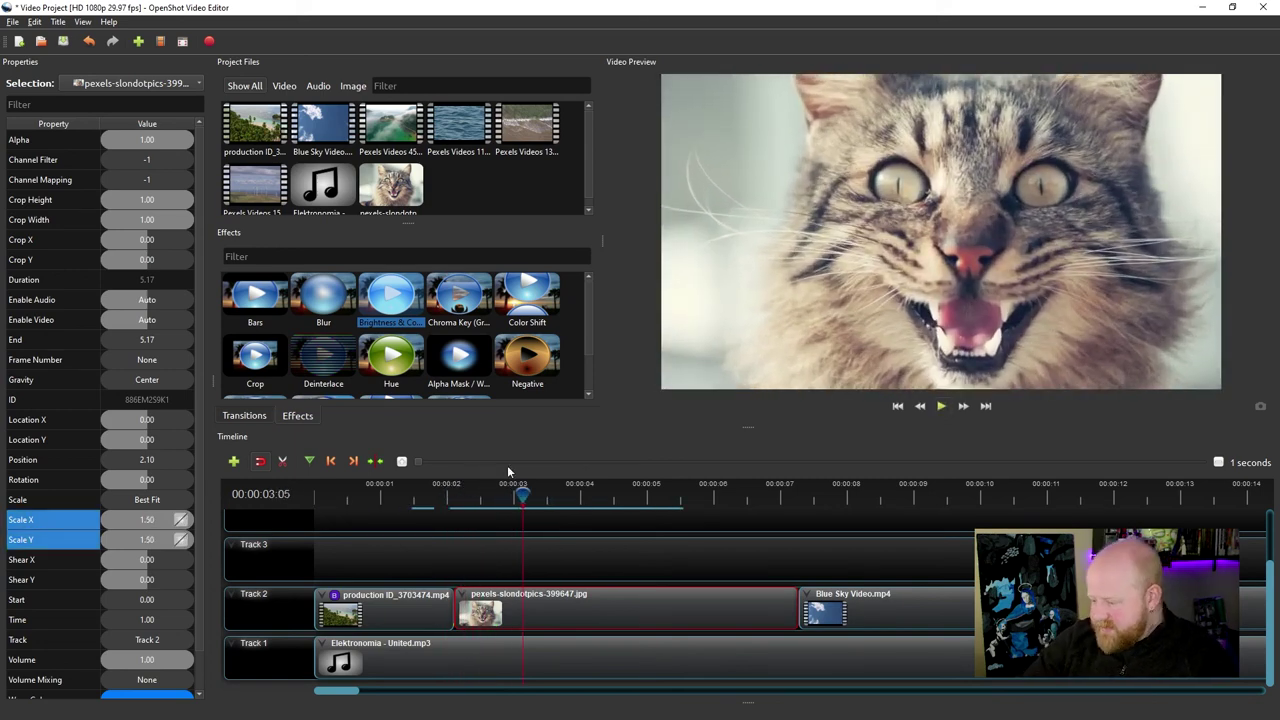
pyautogui.moveTo(522, 492); pyautogui.dragTo(642, 497)
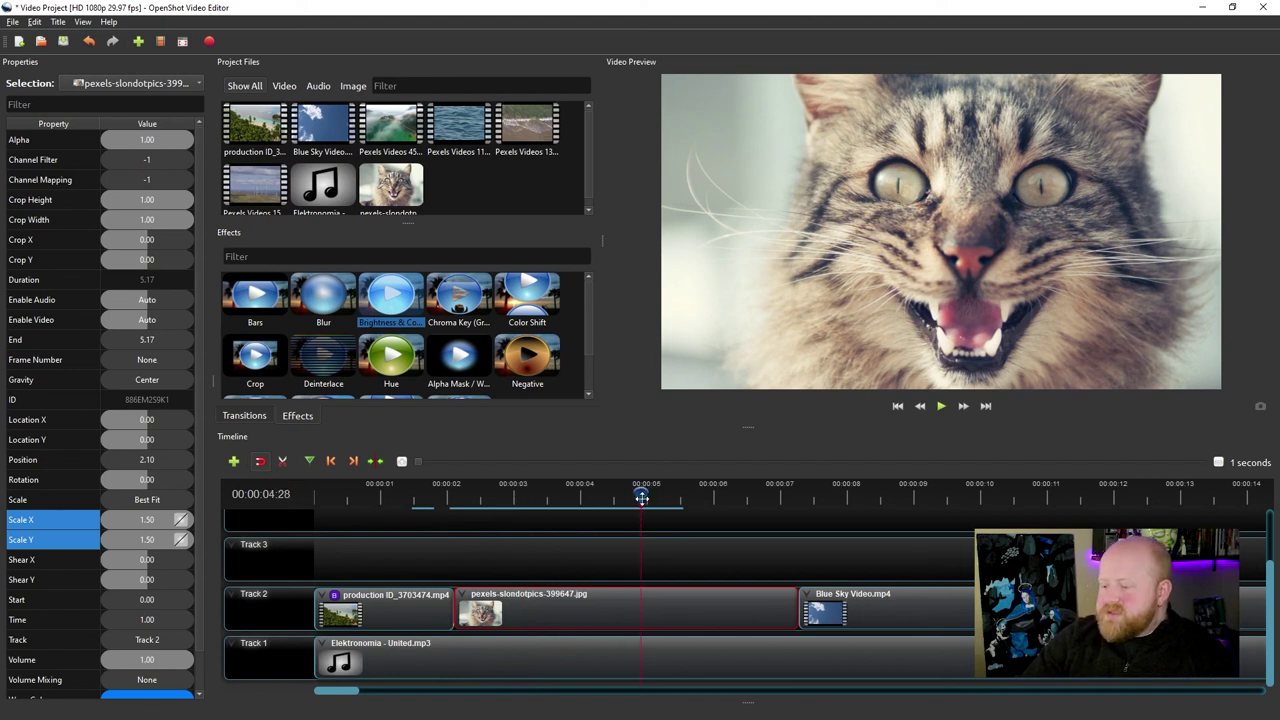